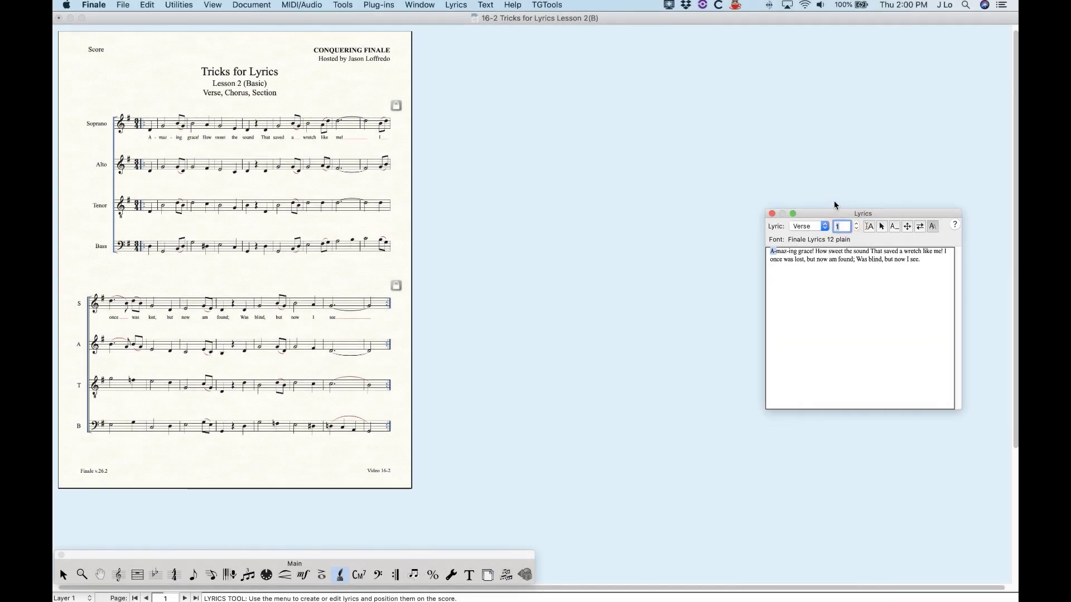
Look through the available lyric types and step through the verse numbers up to 4 in the Lyrics window.
click(804, 227)
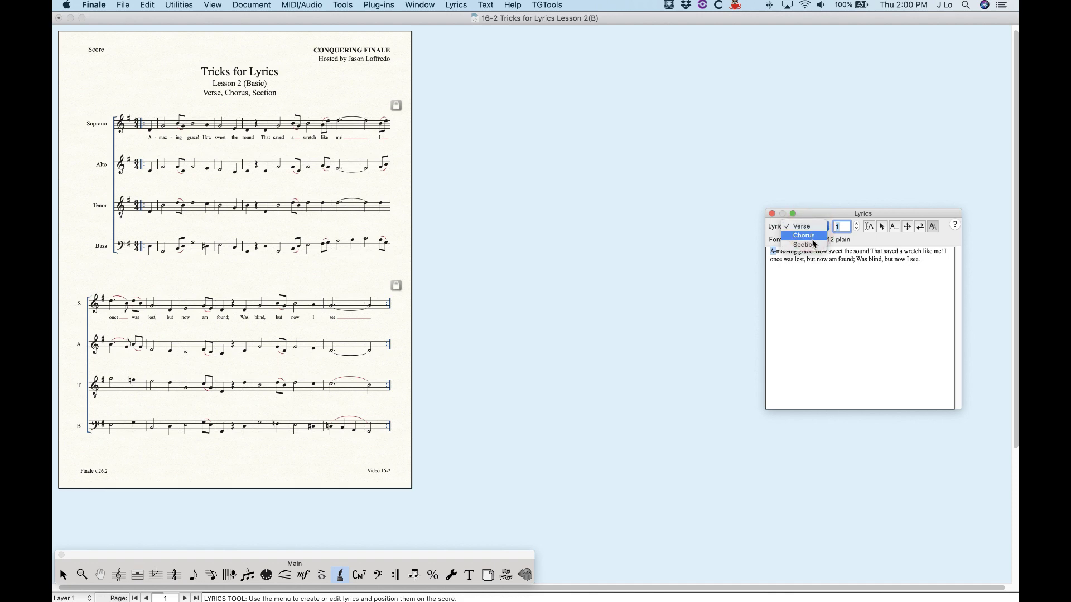
click(810, 212)
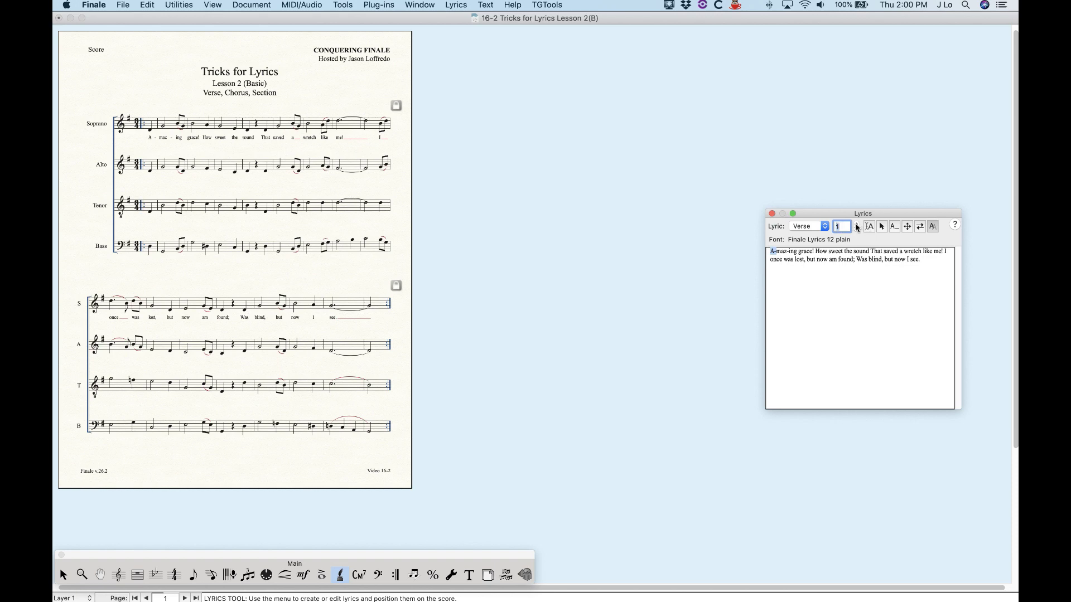
click(856, 224)
click(856, 223)
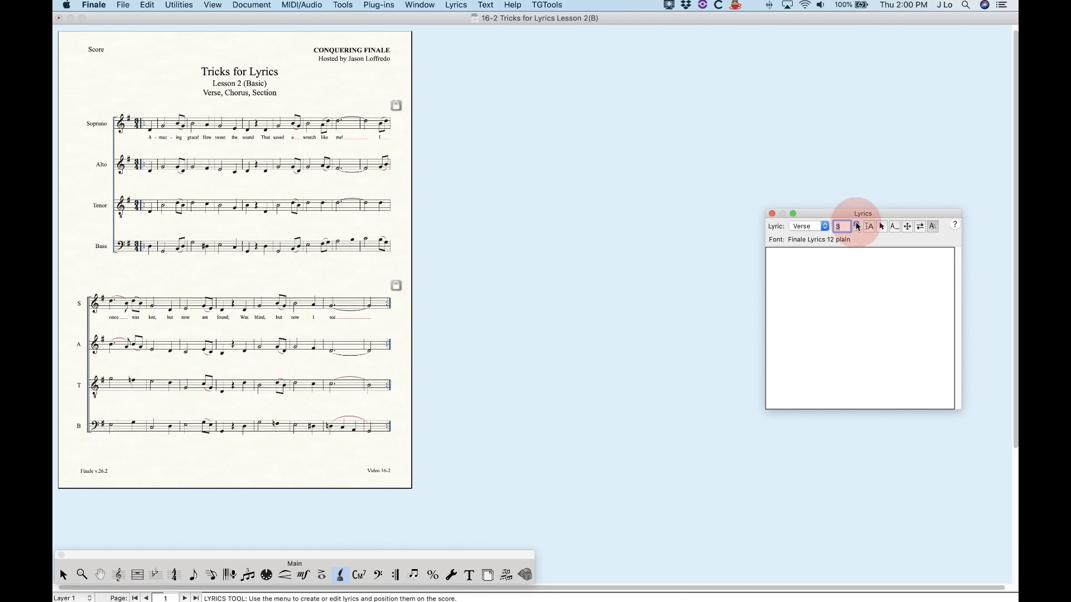
click(856, 224)
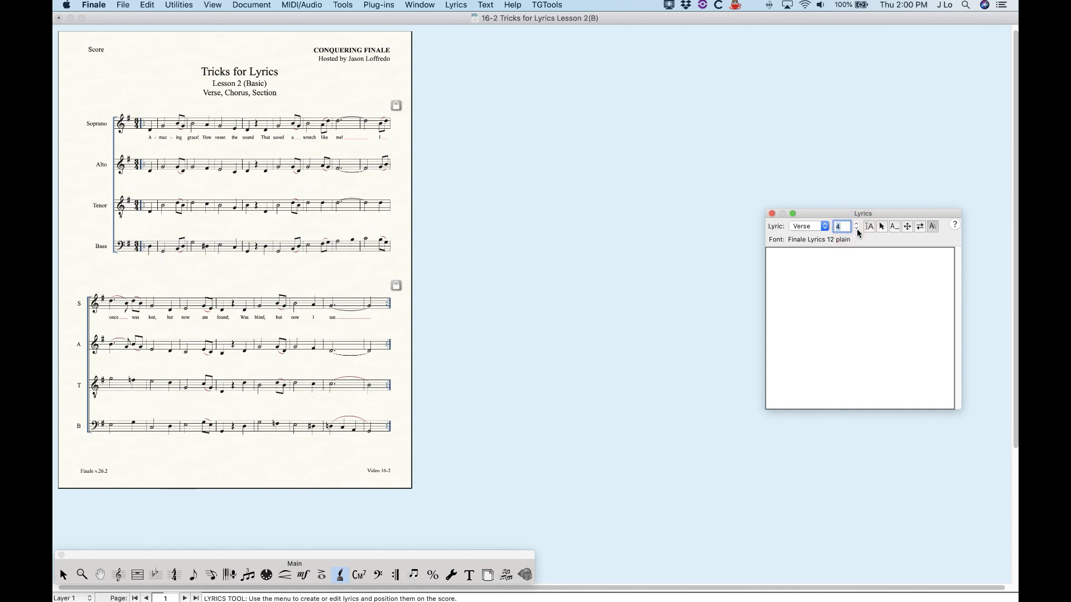
click(856, 229)
click(856, 228)
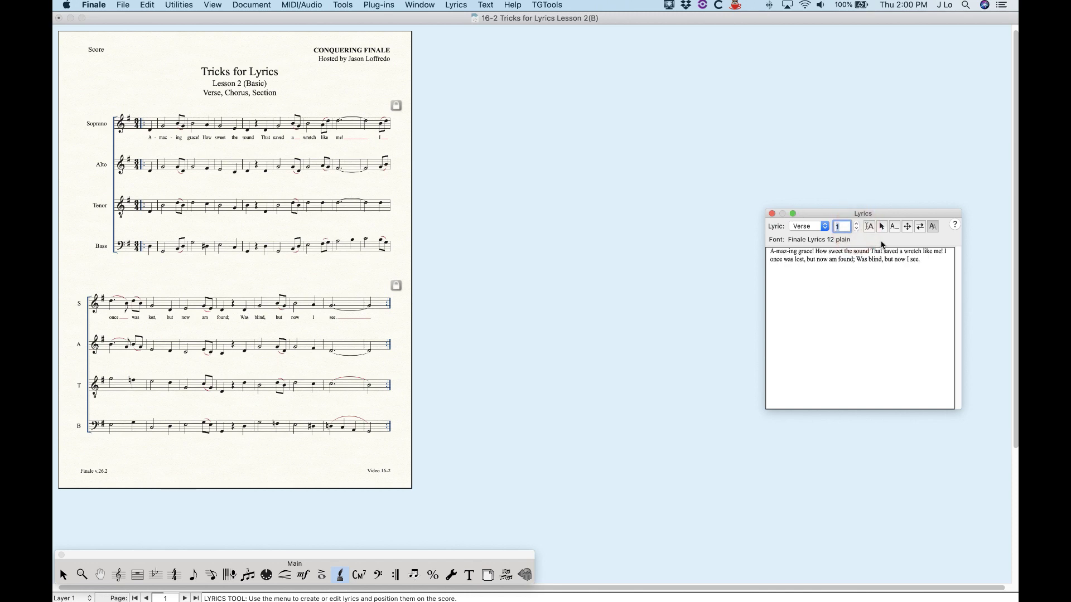
click(856, 225)
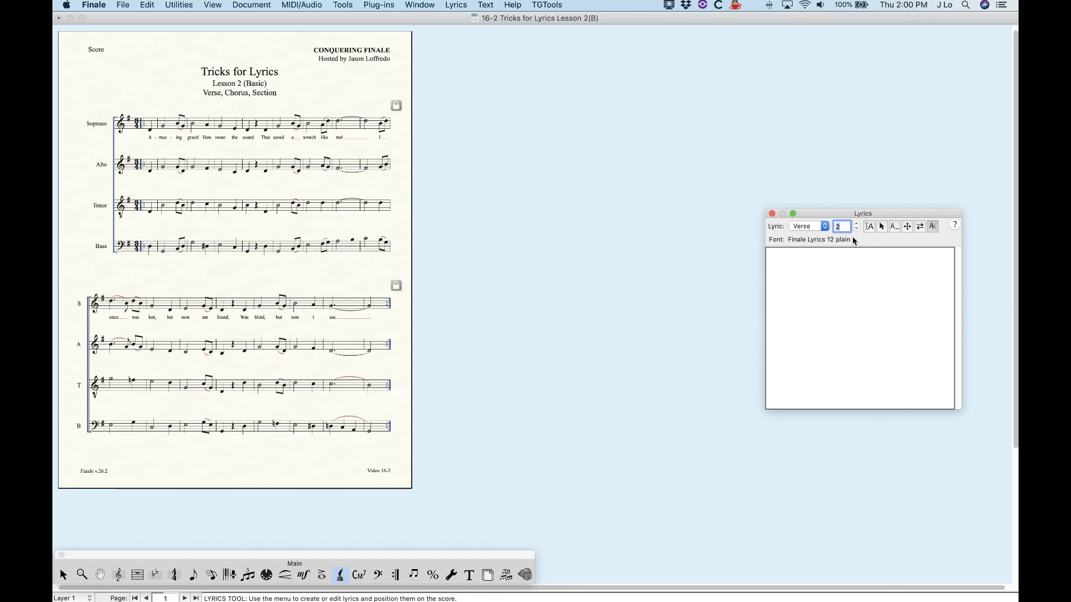
Switch the lyric type to Section, then return to the text of verse 1 and review the type choices.
click(803, 226)
click(813, 230)
click(812, 229)
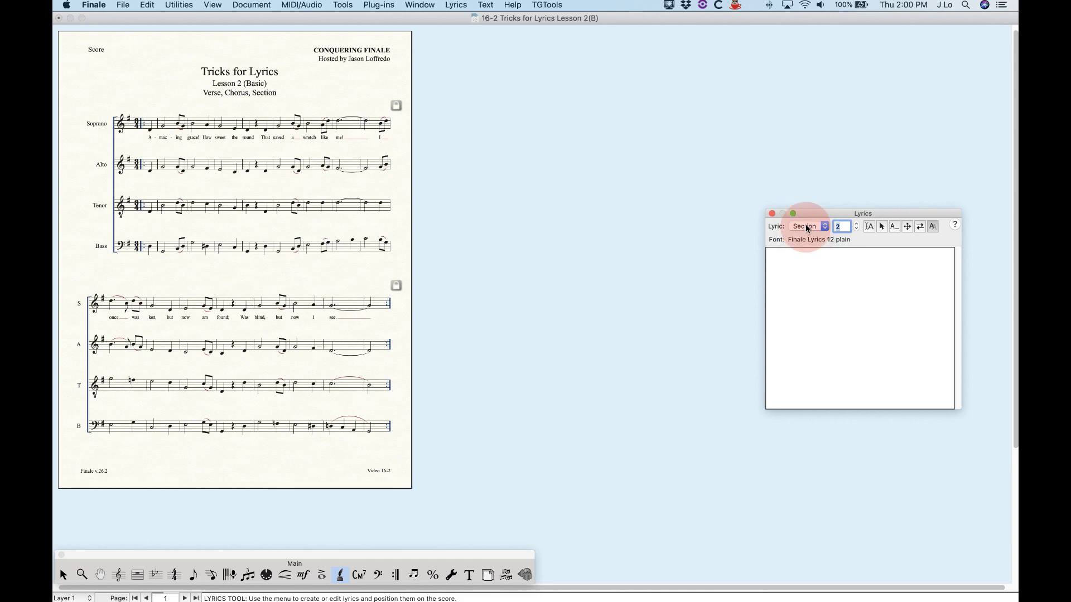
click(806, 209)
click(856, 229)
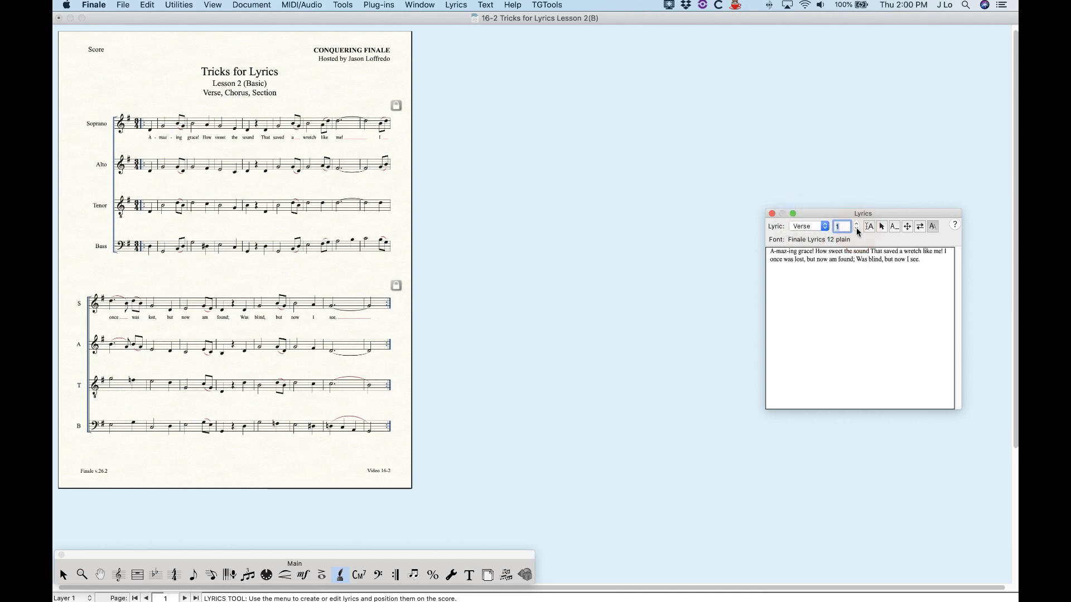
click(935, 277)
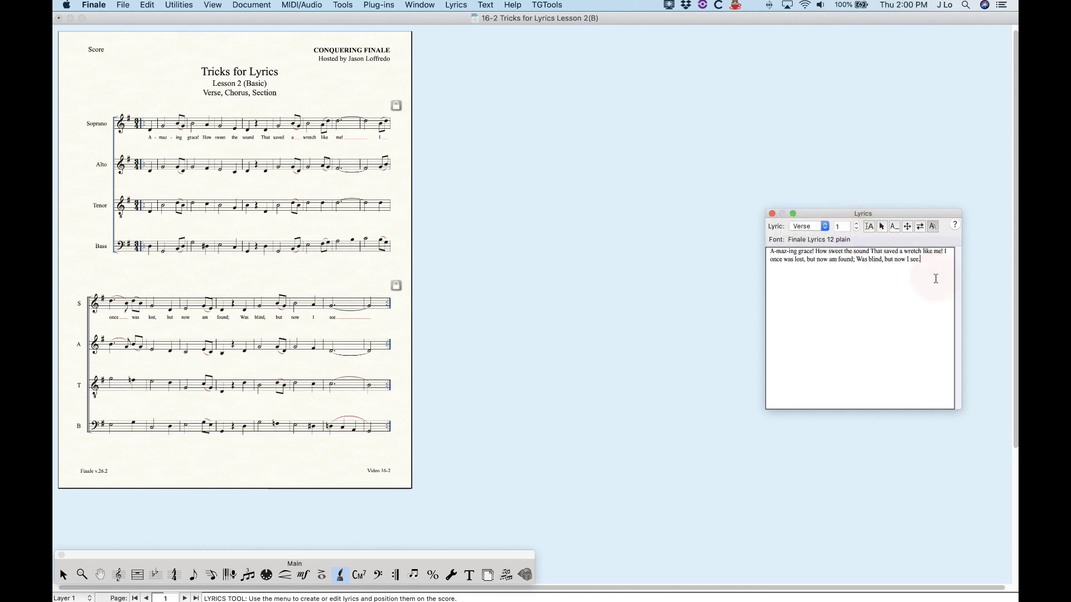
click(817, 227)
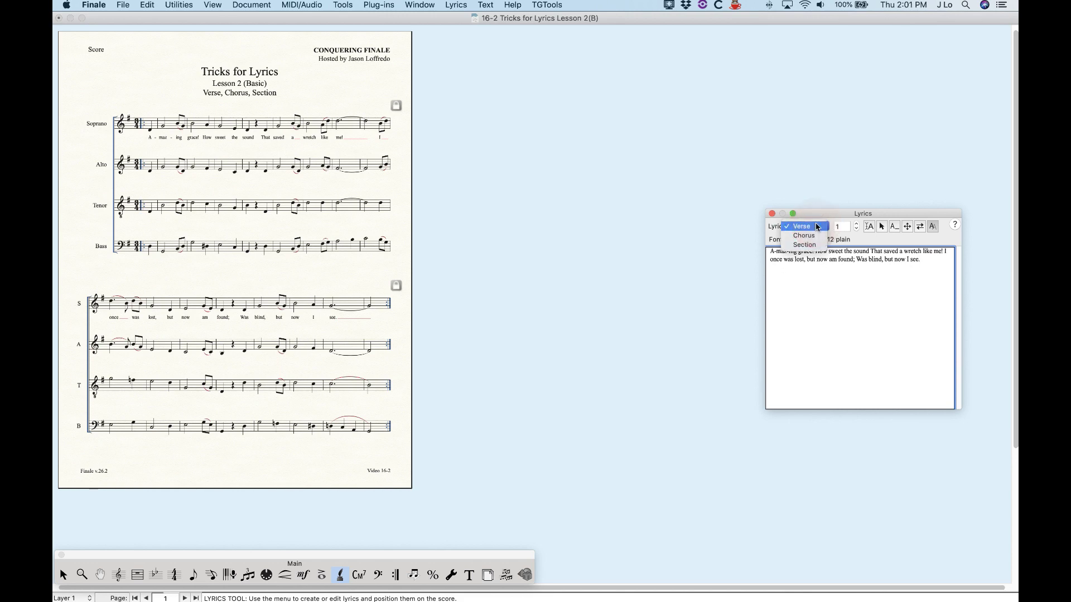
click(818, 210)
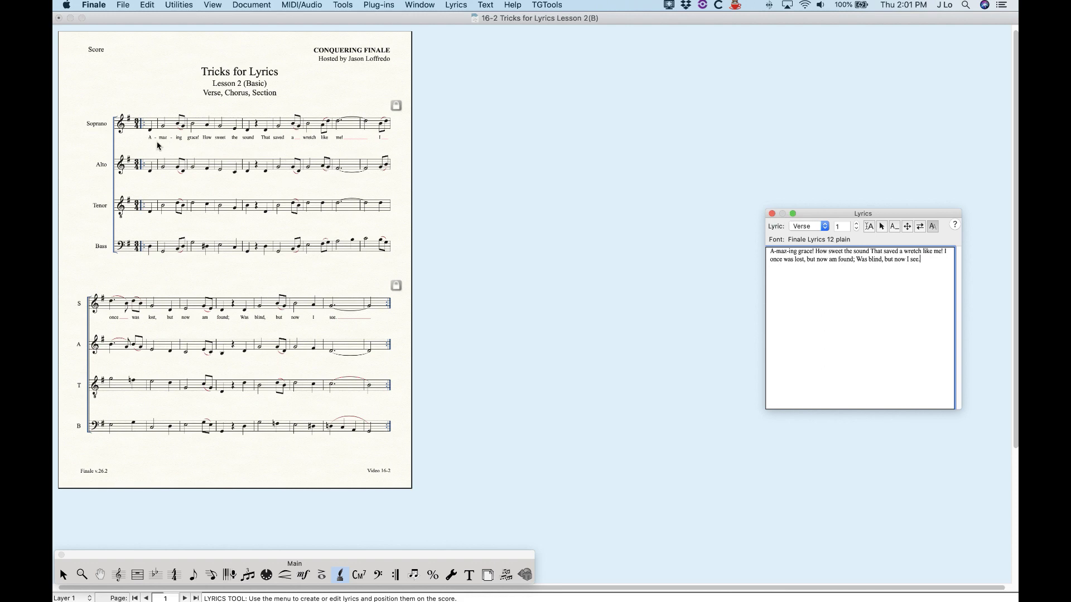
Switch to verse 2 and place the type-into-score cursor on the first Soprano note to examine its baseline.
key(super+equal)
key(super+equal)
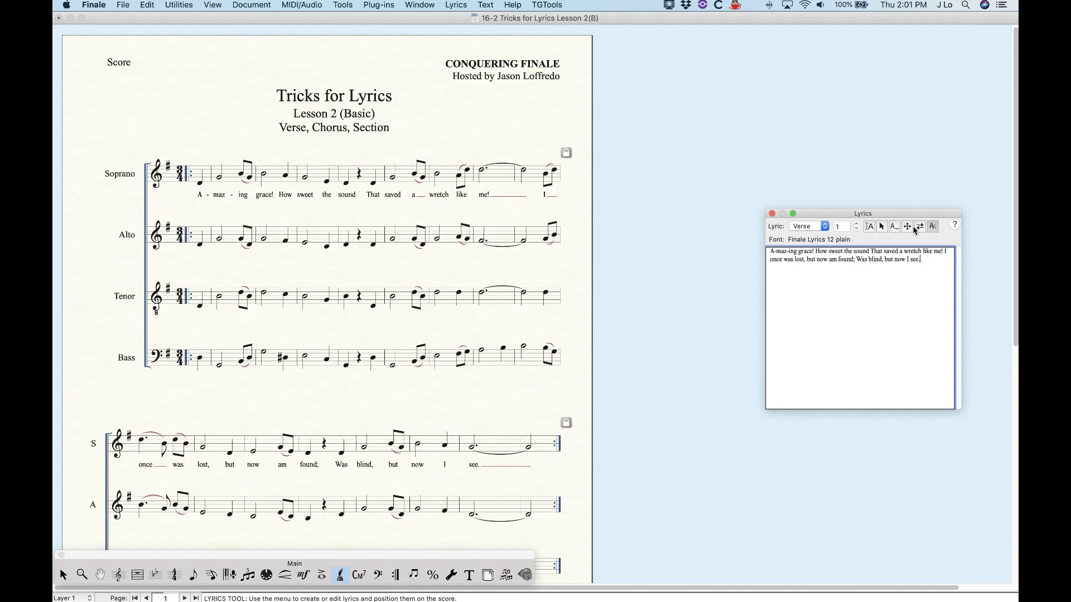
click(856, 224)
click(868, 226)
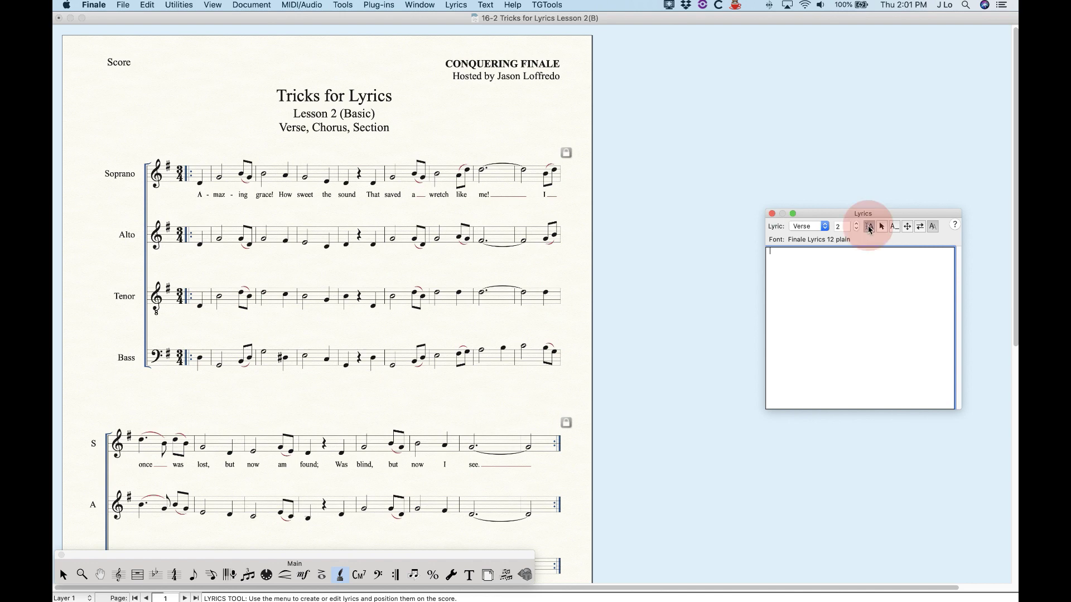
click(217, 169)
click(199, 173)
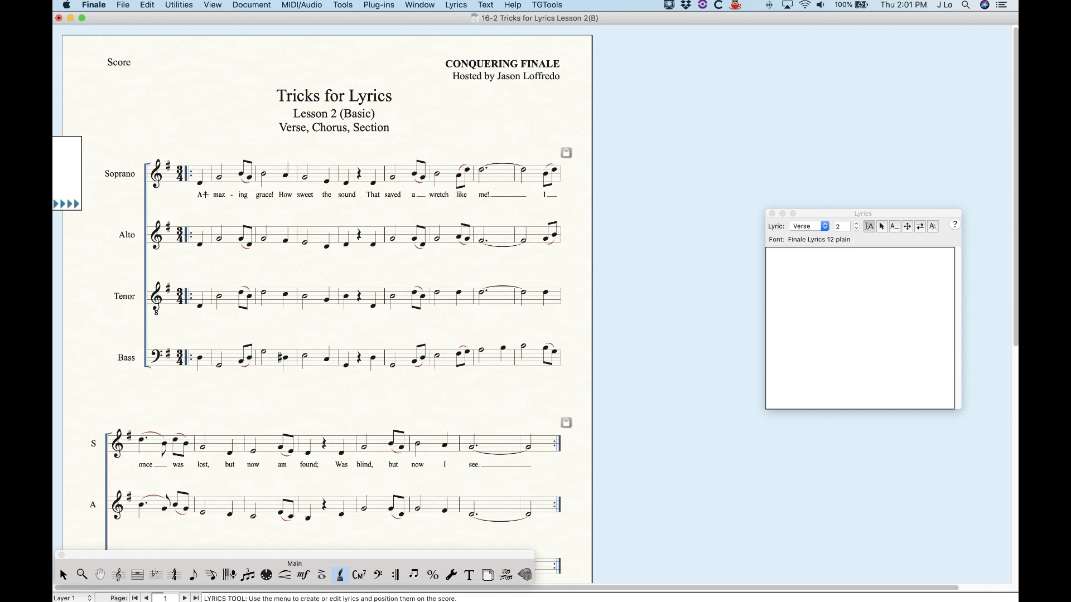
click(843, 215)
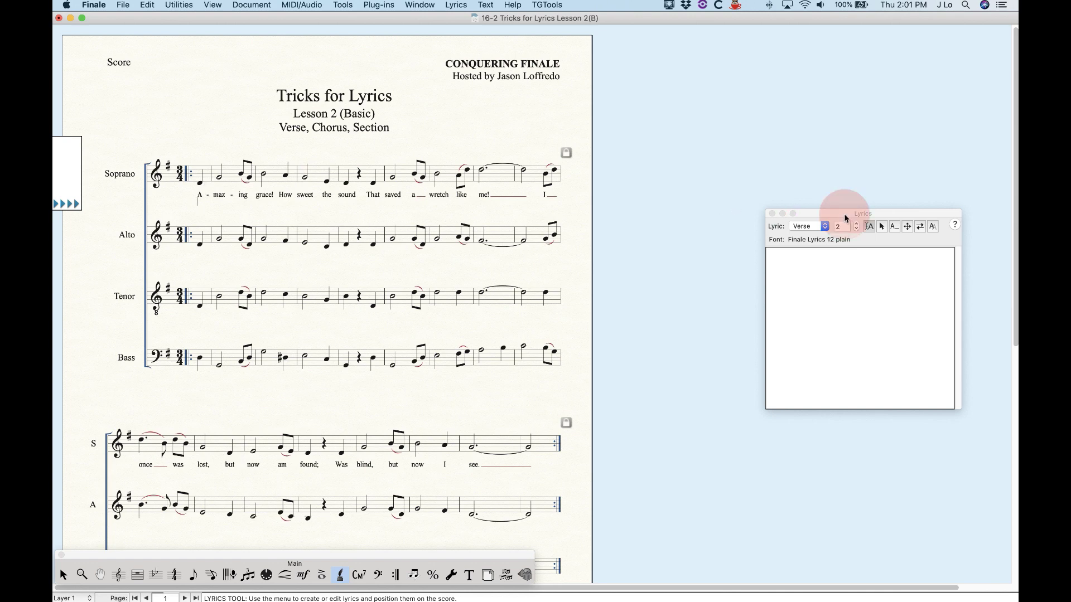
Switch to chorus 1 and place the type-into-score cursor on the first Soprano note to examine its baseline.
click(825, 226)
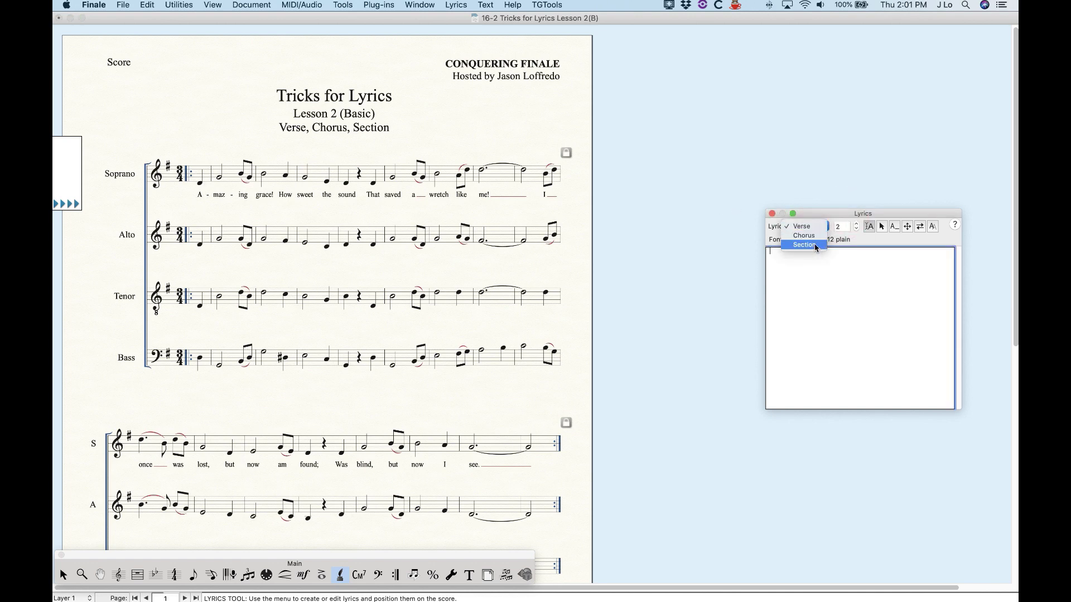
click(860, 227)
click(856, 229)
click(802, 228)
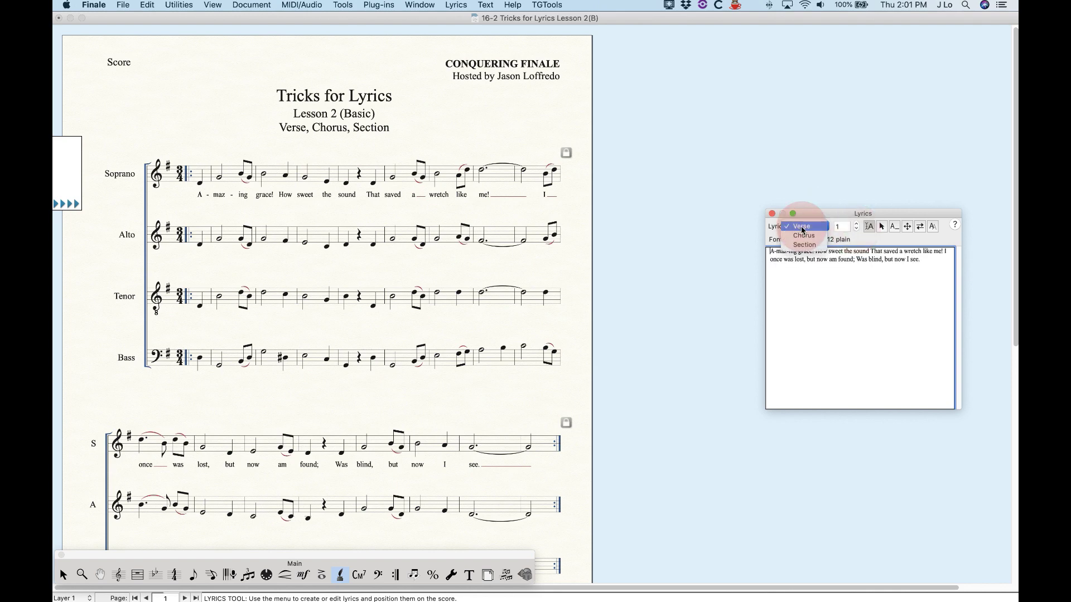
click(804, 235)
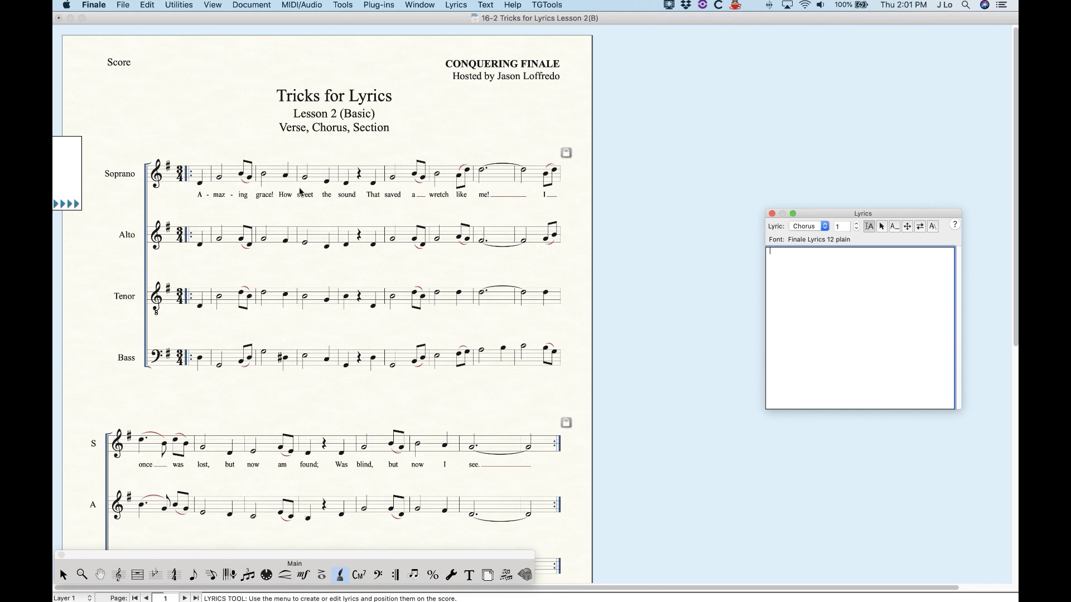
click(201, 175)
click(200, 175)
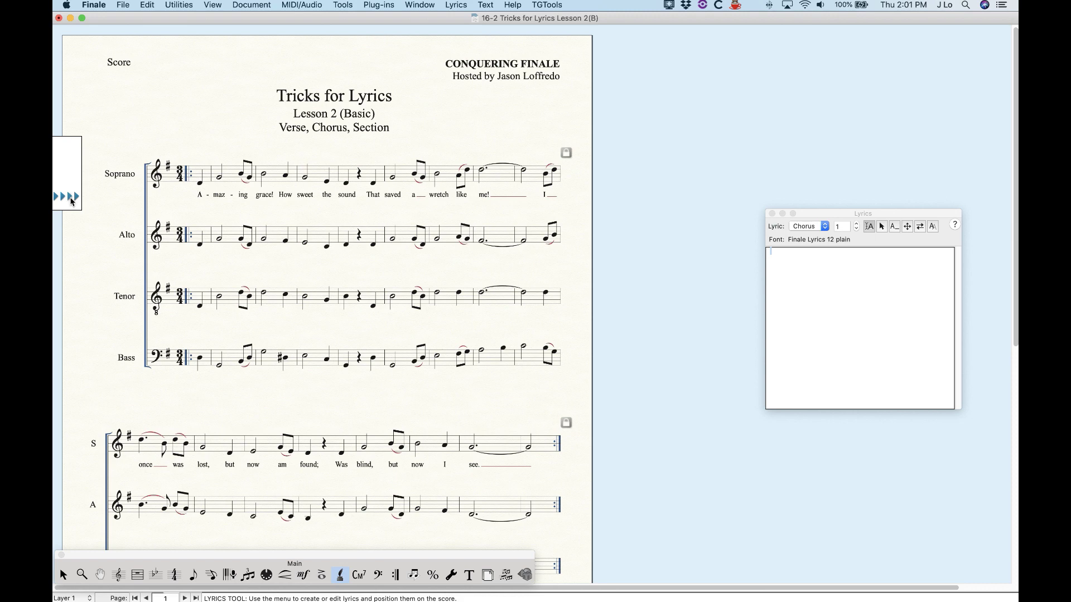
Switch to section 2 and place the lyric cursor on the first Soprano note to examine its baseline.
click(818, 227)
click(816, 236)
click(856, 224)
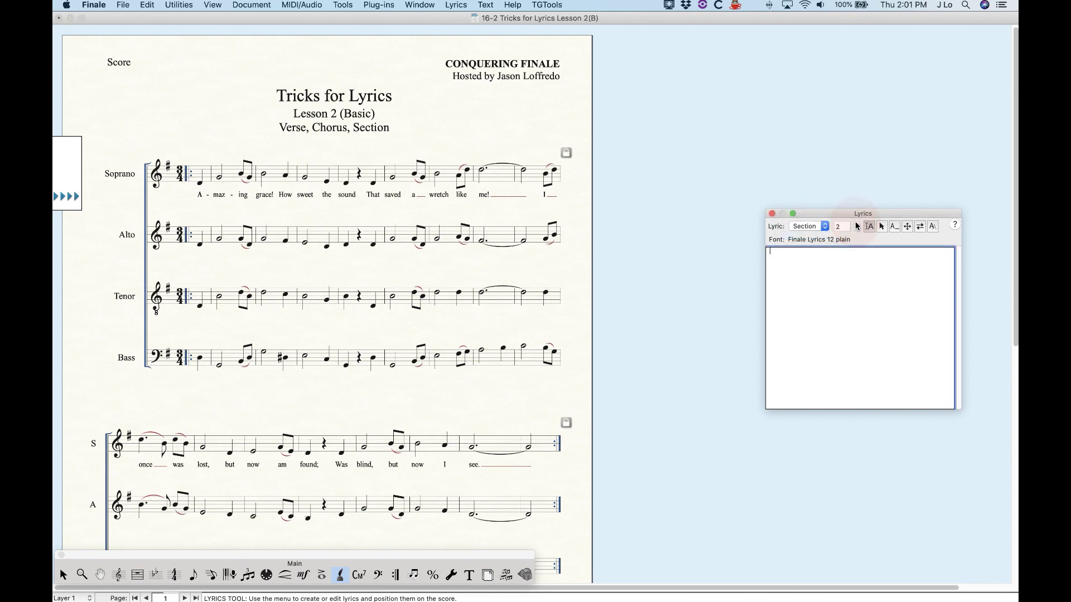
click(200, 177)
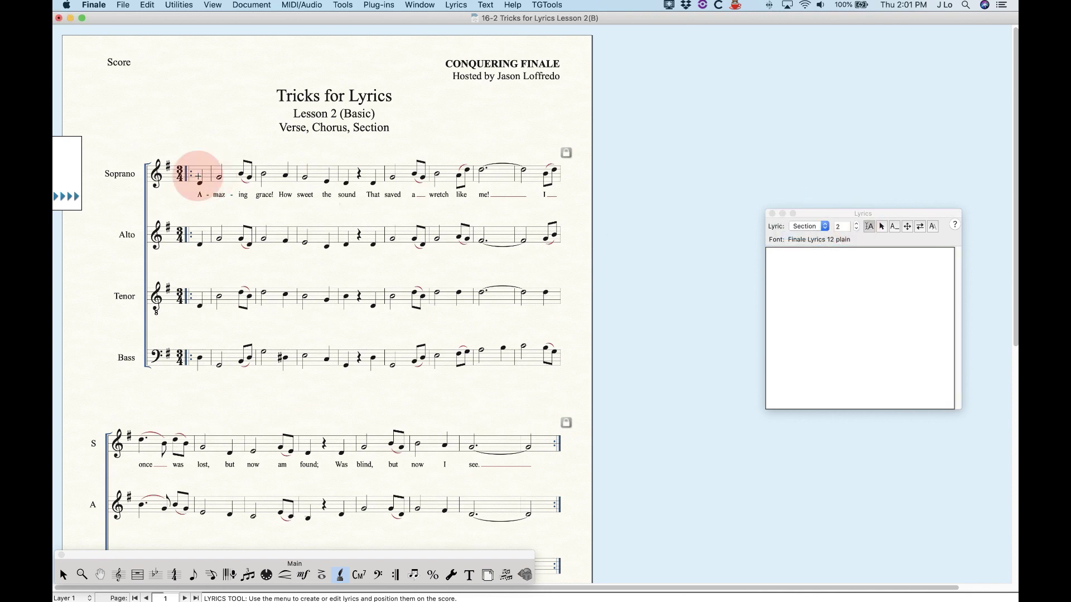
Set the active lyric back to verse 1.
click(817, 226)
click(808, 207)
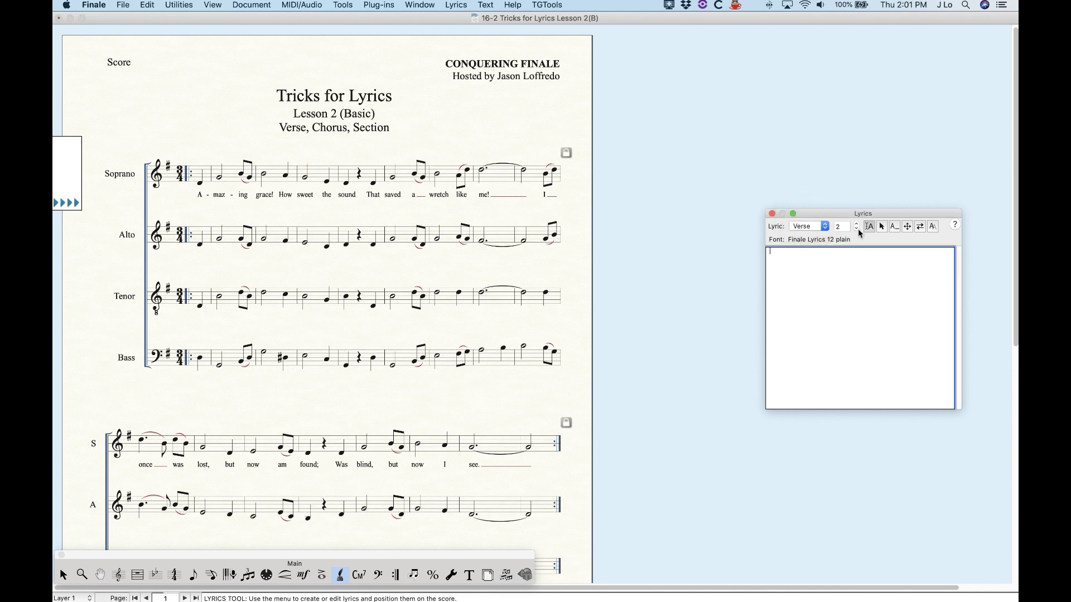
double_click(842, 226)
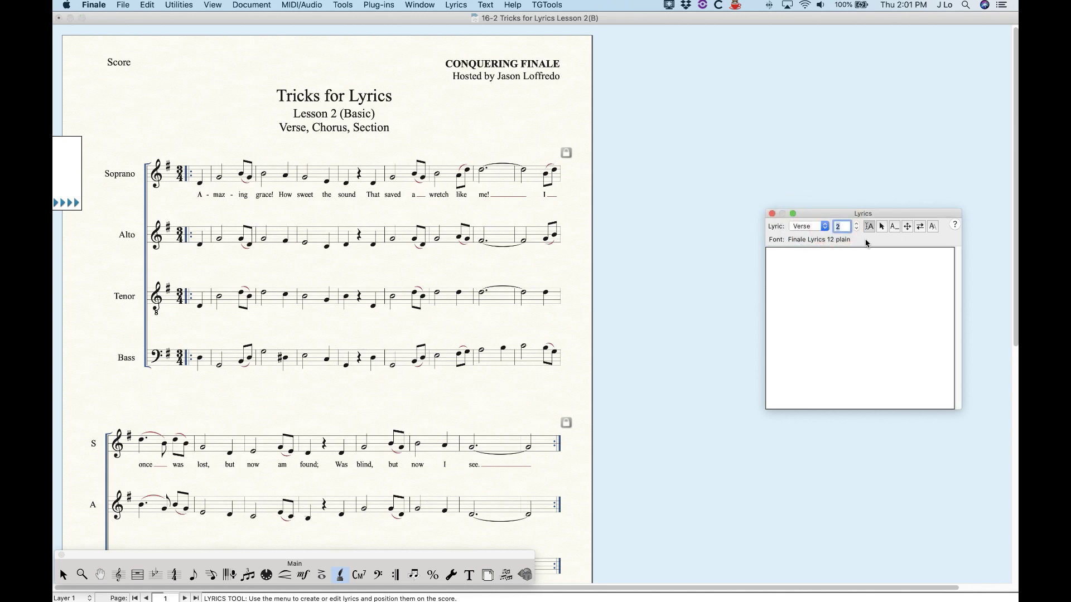
text(1)
key(Return)
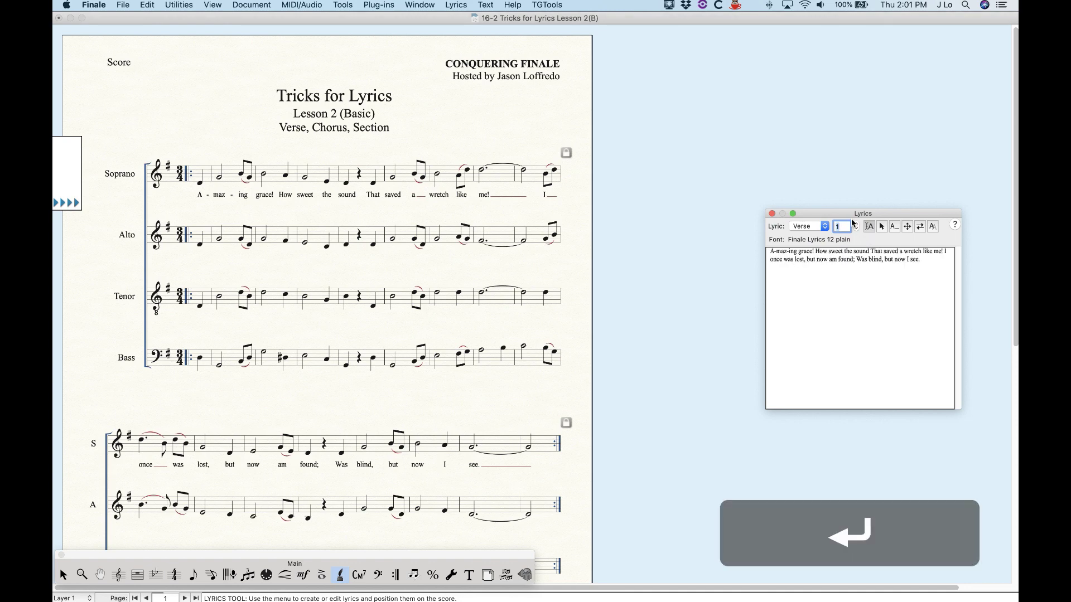
Jump to verse 145 in the Lyrics window, return to verse 1 and review the lyric types.
click(817, 225)
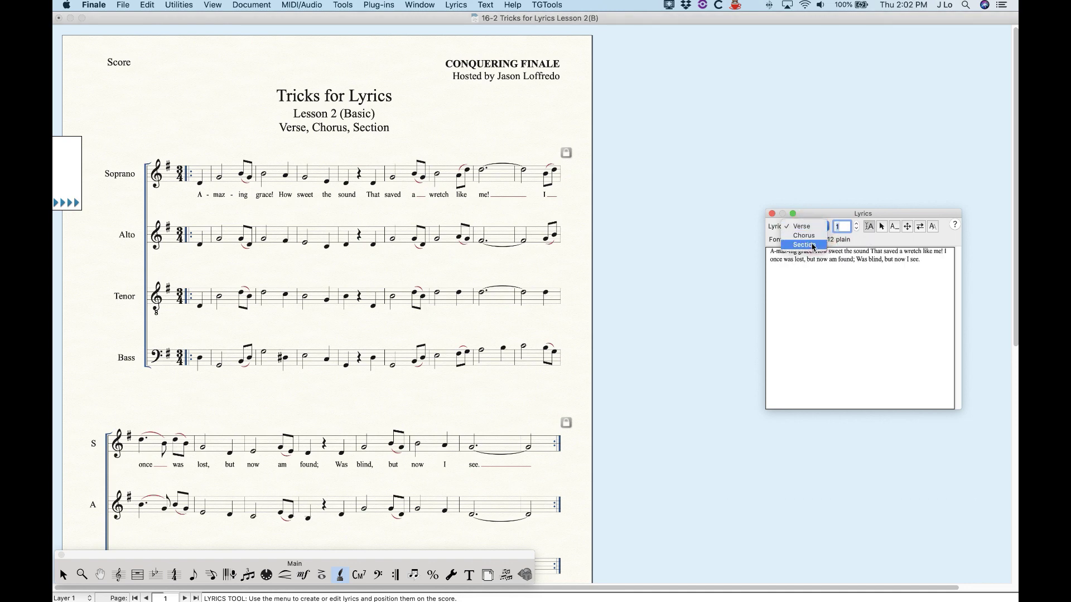
click(812, 221)
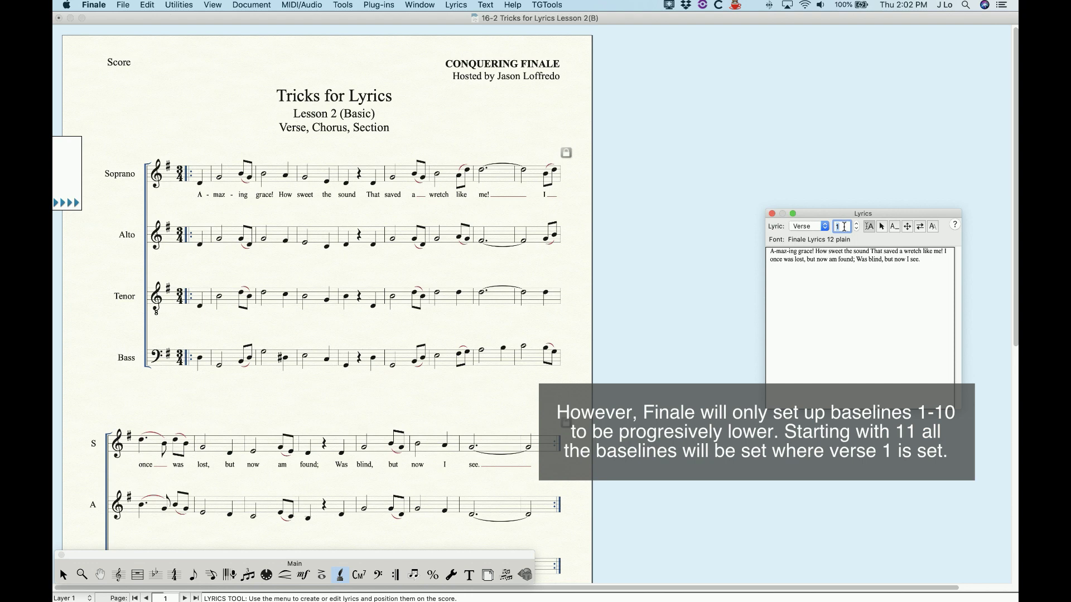
text(145)
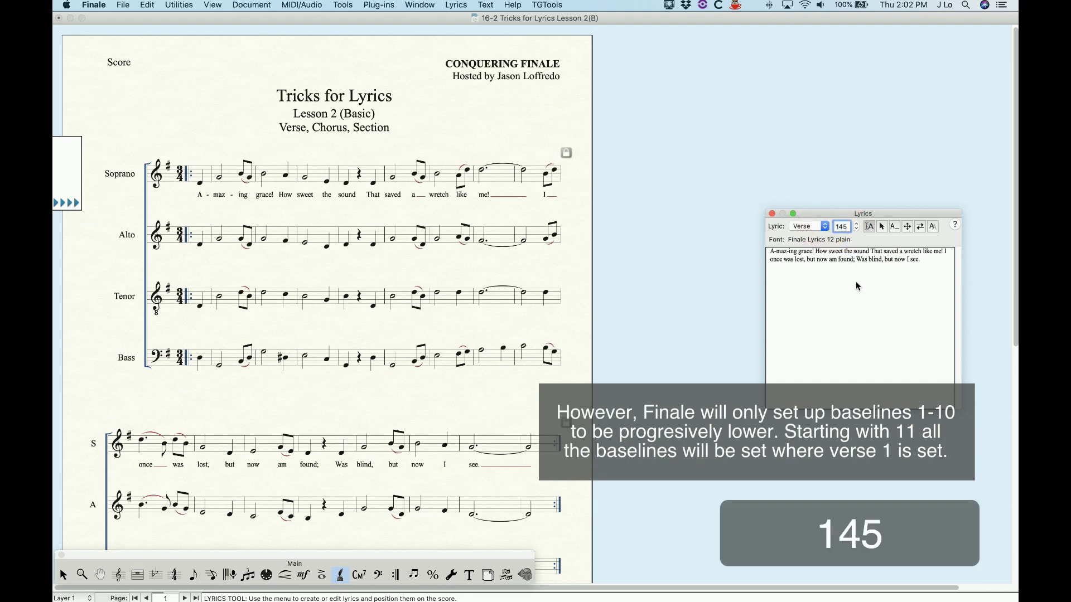
key(Return)
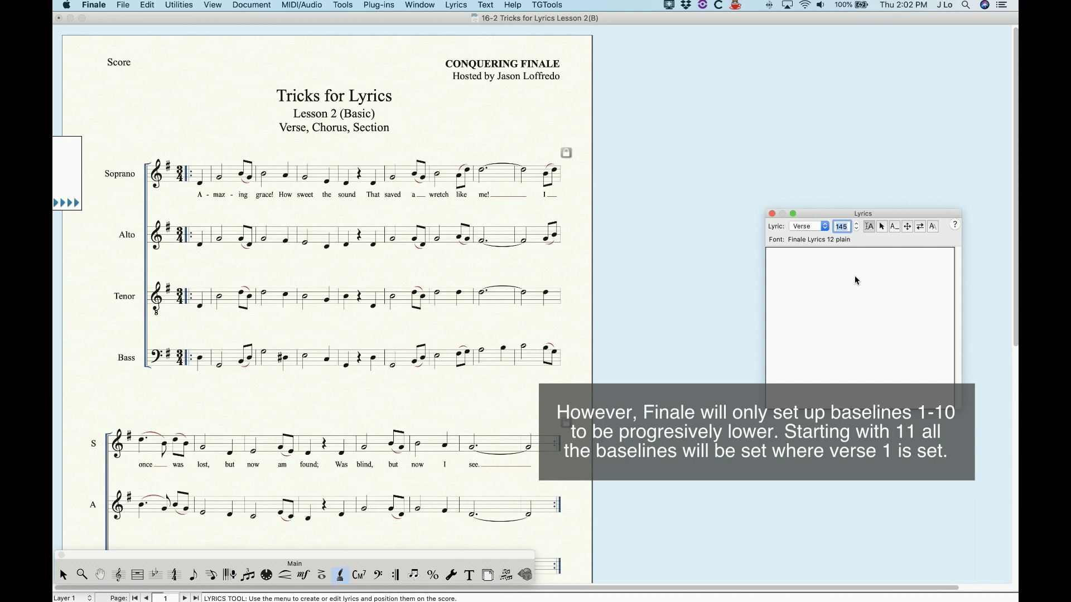
text(1)
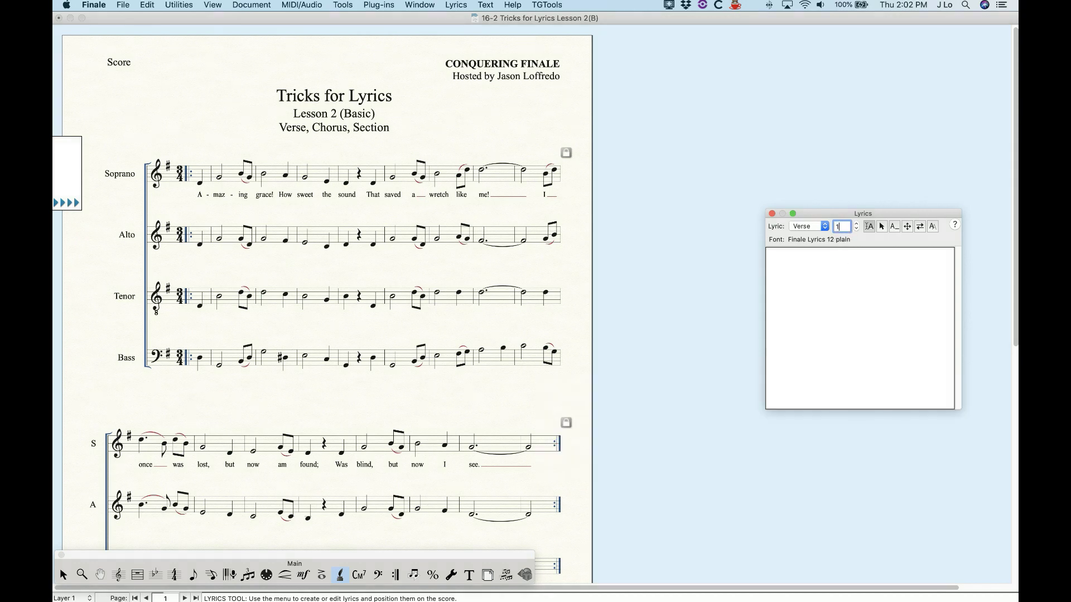
key(Return)
click(822, 228)
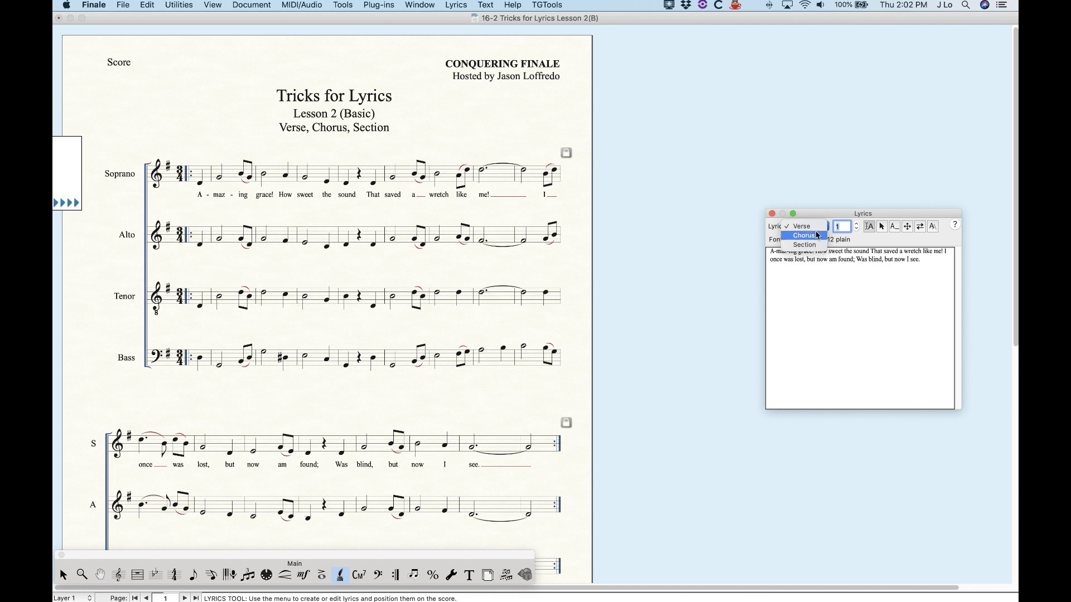
click(814, 214)
Open the document's font options, compare the default lyric fonts for verse, chorus and section, and close the options.
click(251, 5)
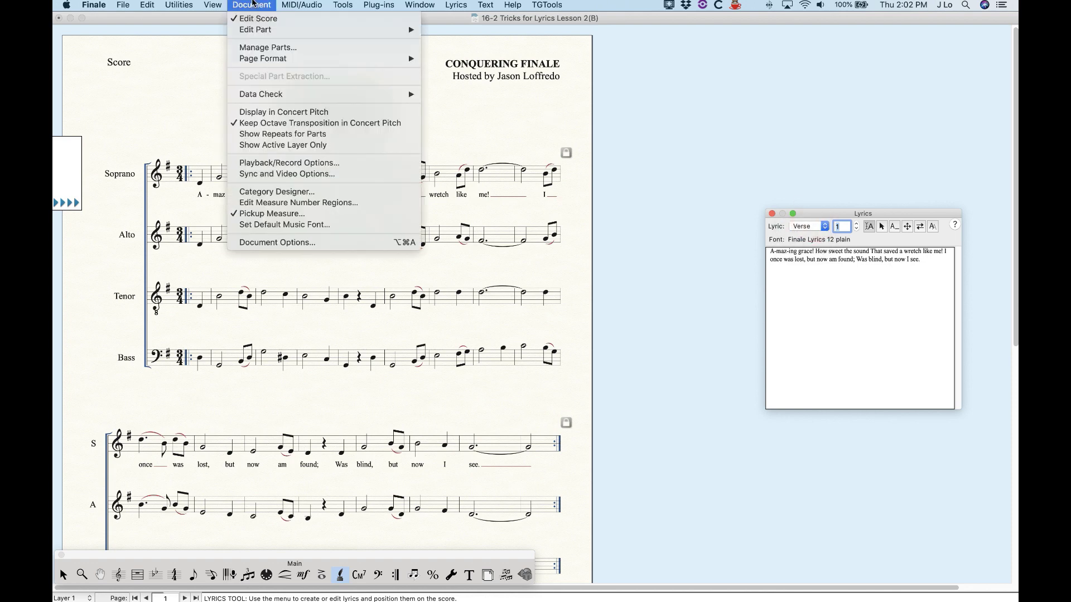
click(286, 243)
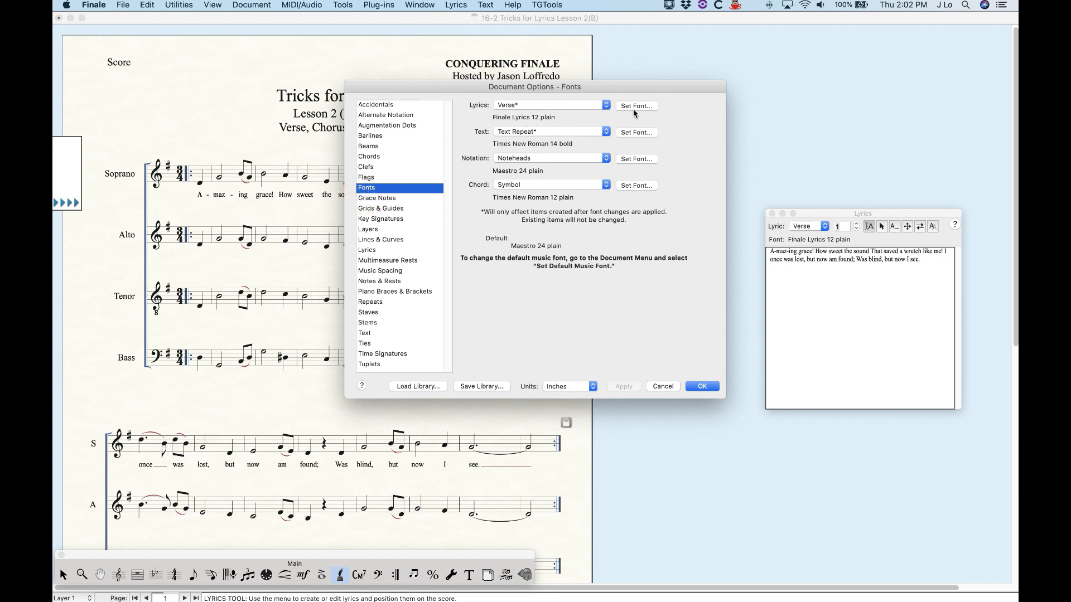
click(541, 111)
click(536, 114)
click(533, 108)
click(533, 113)
click(588, 102)
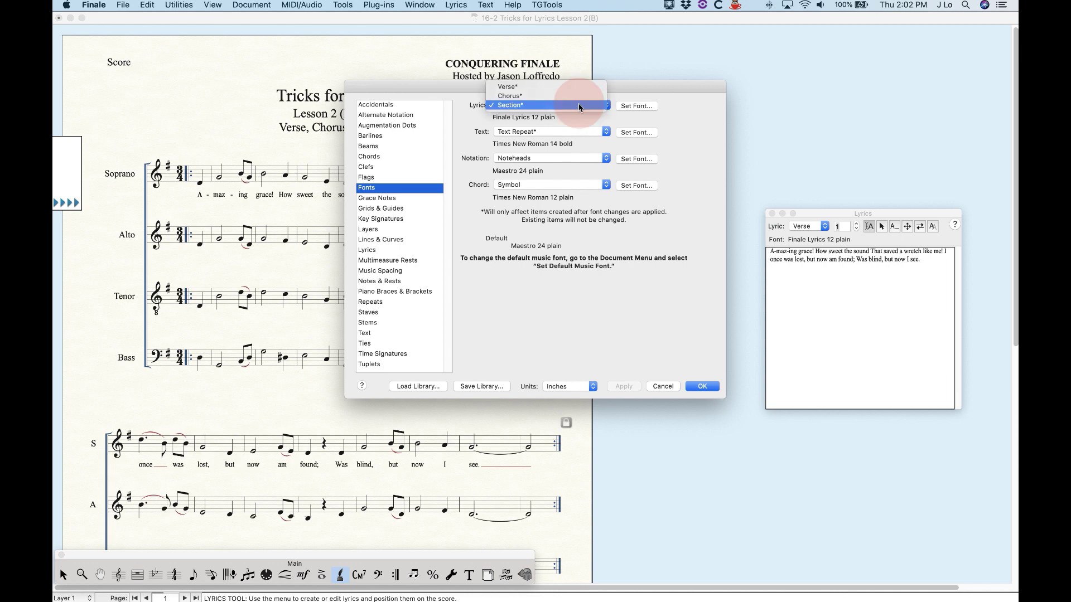
click(538, 86)
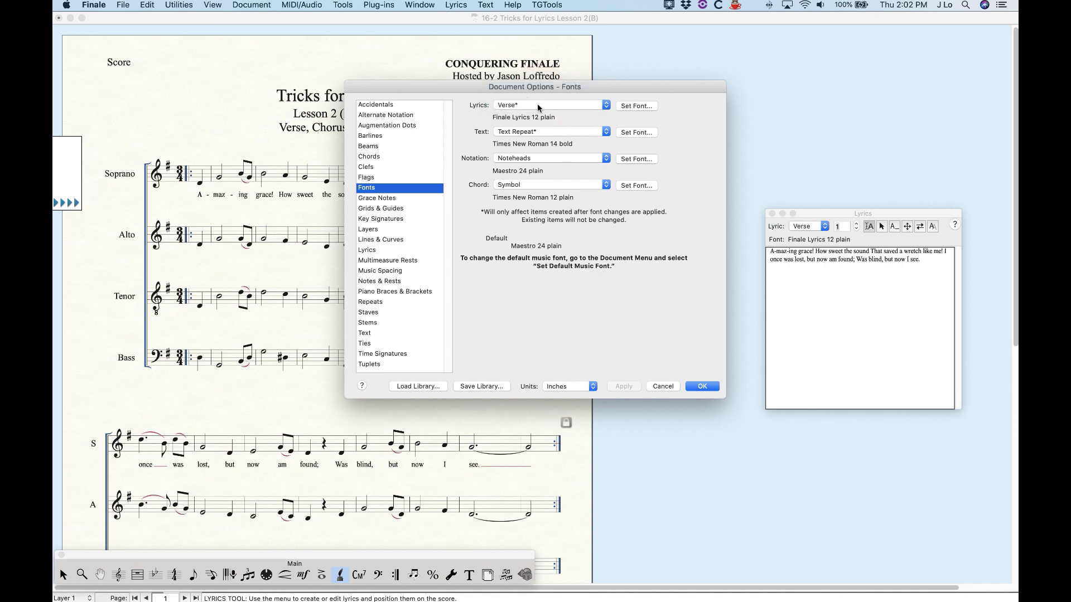
click(530, 106)
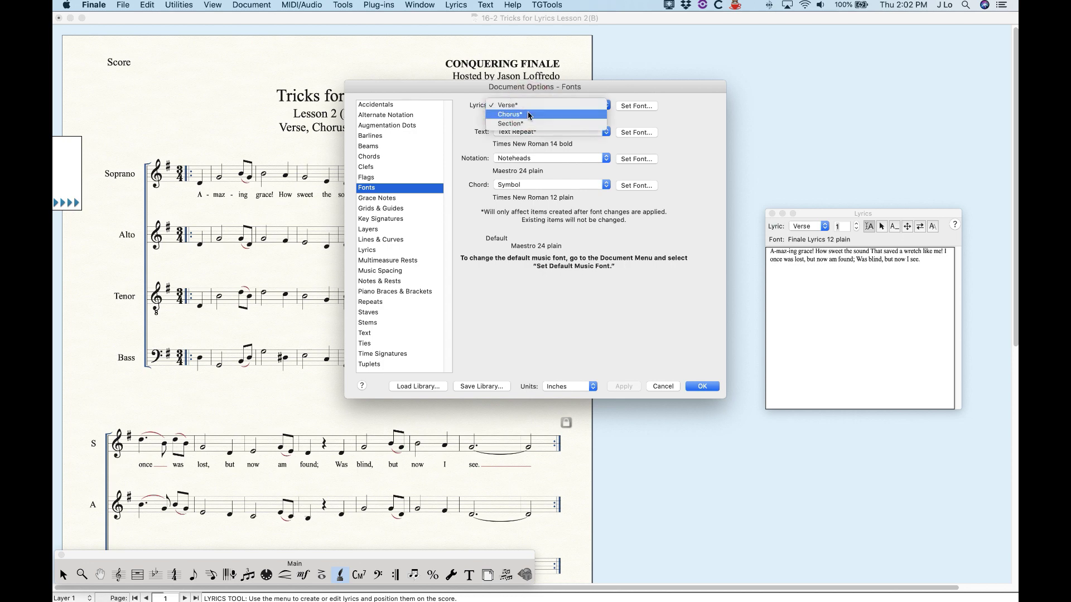
click(531, 92)
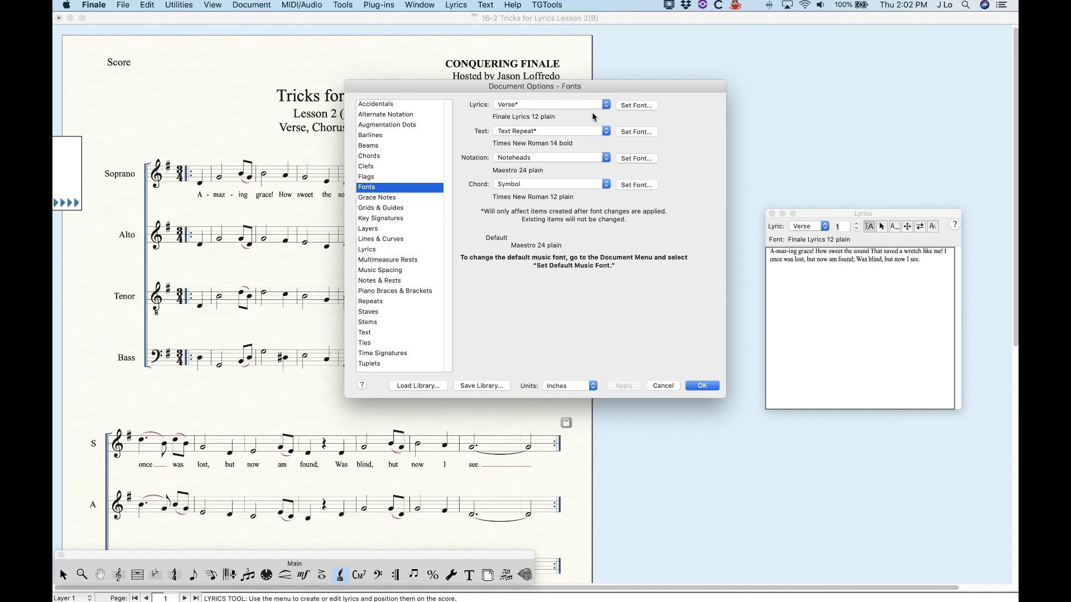
click(521, 102)
click(446, 75)
click(703, 386)
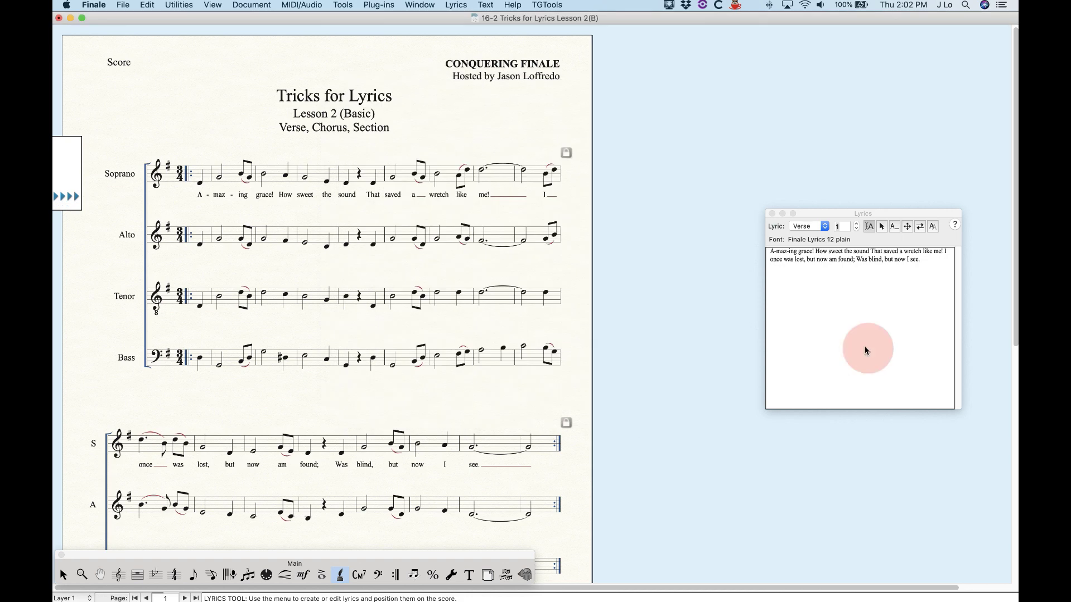
Advance the Lyrics window to verse 2 and go back to verse 1.
click(856, 224)
click(856, 224)
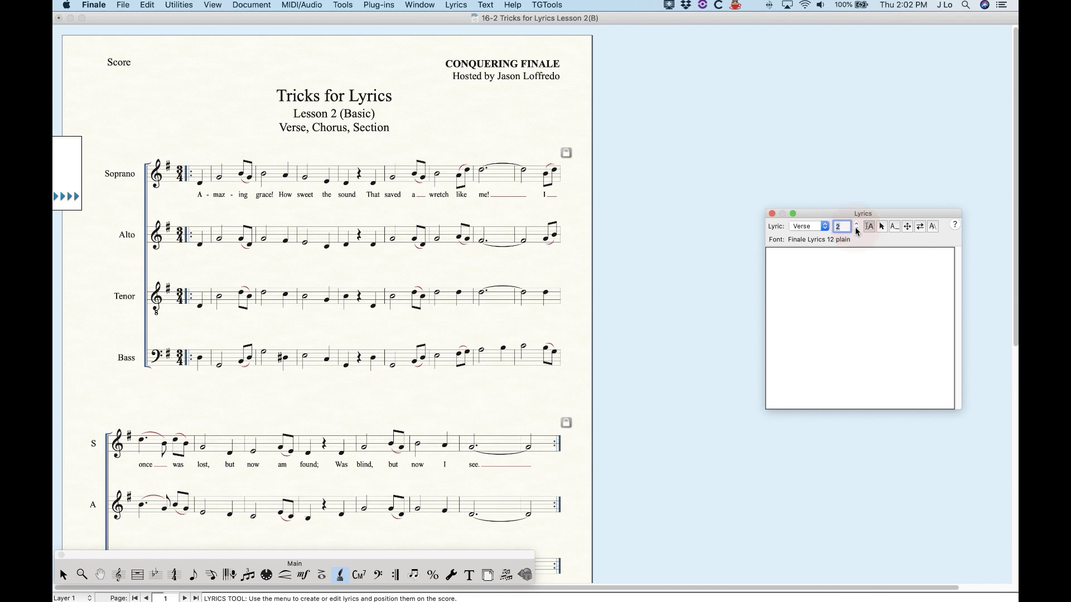
click(856, 229)
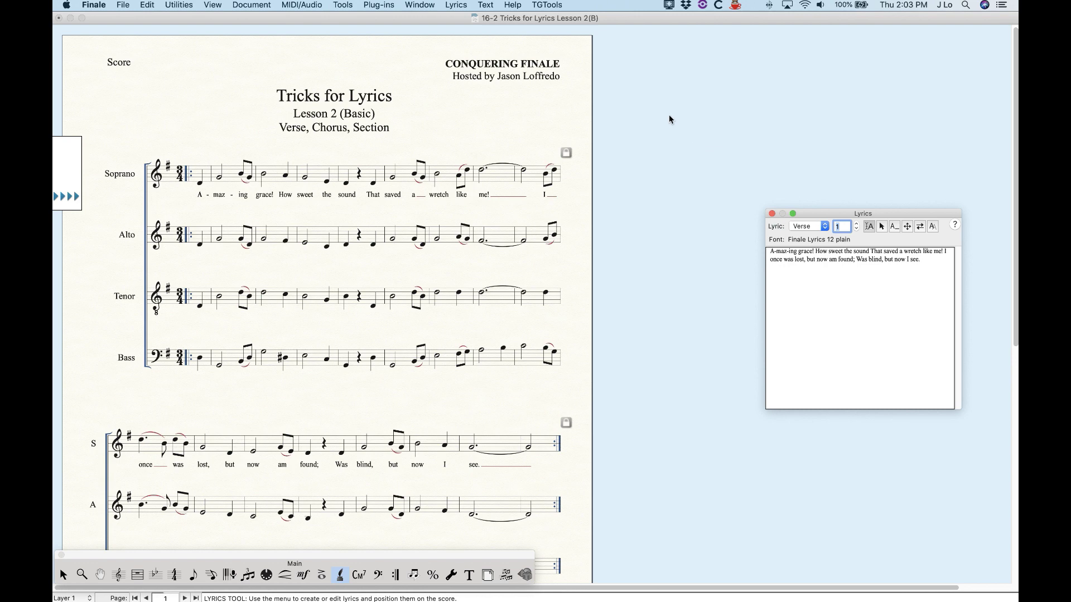
Set verse 2 with the Specify Current Lyric command, and return the Lyrics window to verse 1.
click(455, 4)
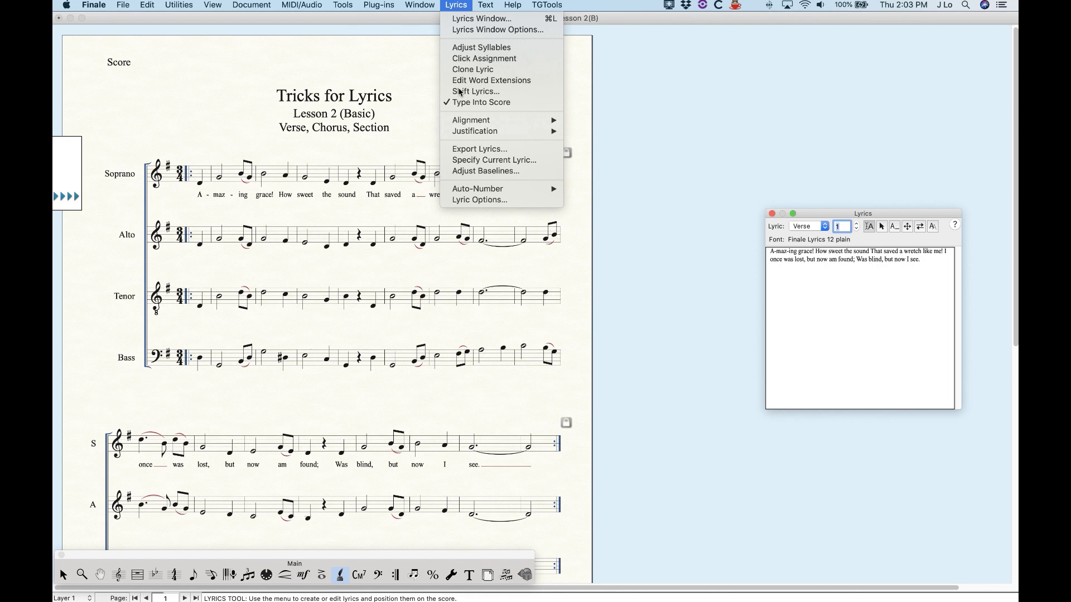
click(489, 163)
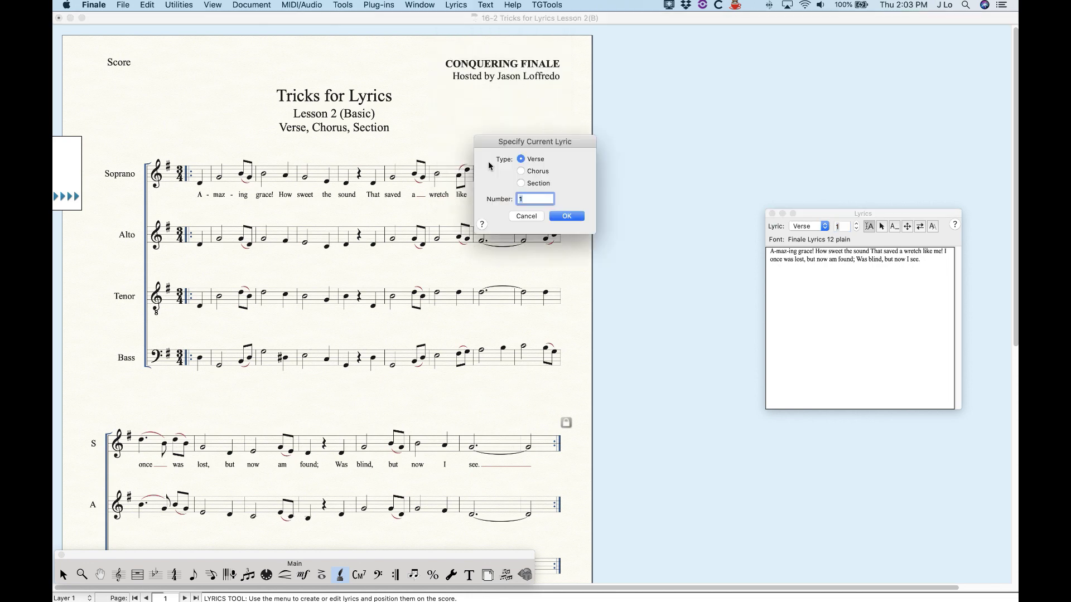
drag(540, 142, 562, 143)
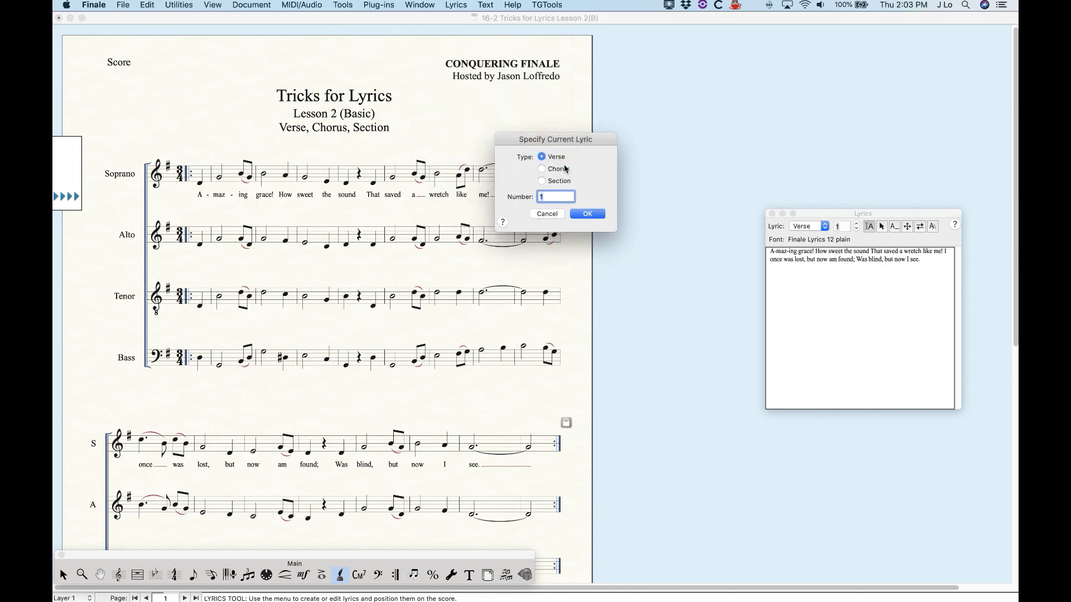
click(542, 169)
click(542, 157)
text(2)
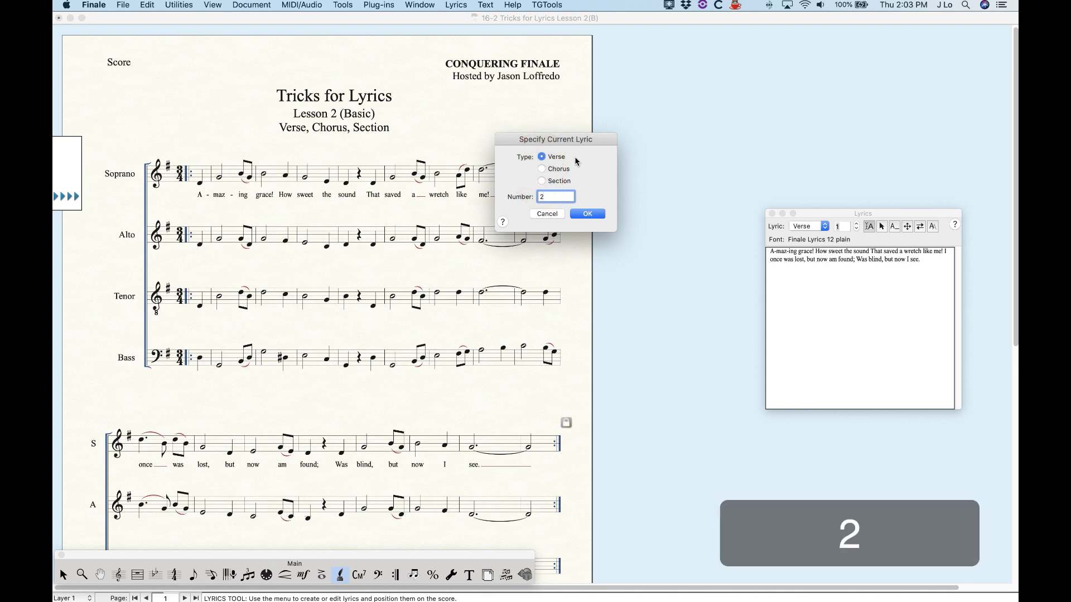
click(586, 213)
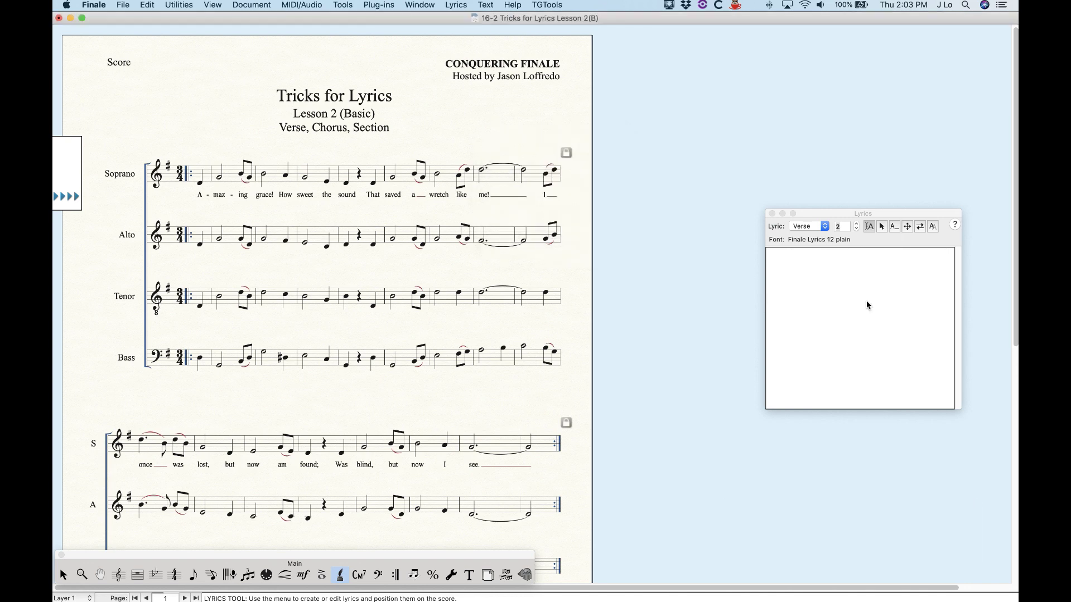
click(884, 301)
click(856, 230)
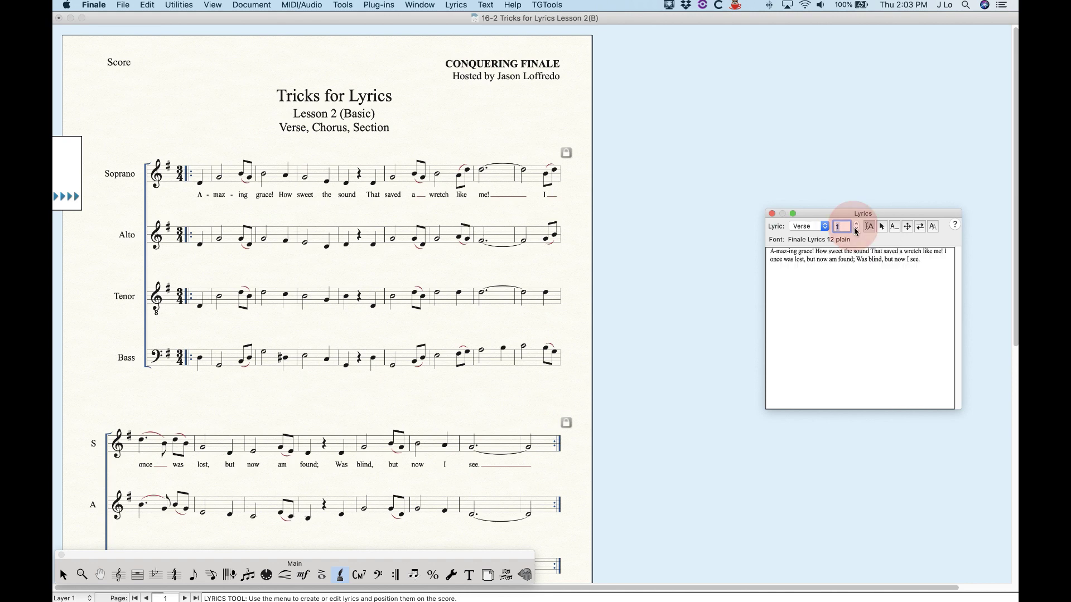
Place the type-into-score cursor on the first Soprano note, move it down through verses 2 to 5 and back up to verse 1.
click(499, 142)
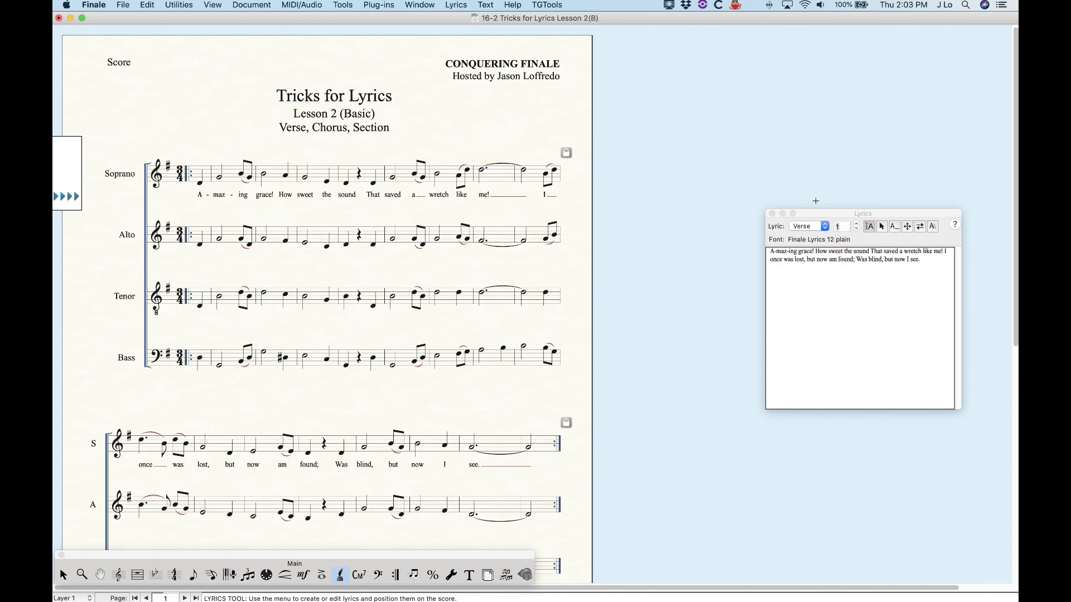
click(869, 225)
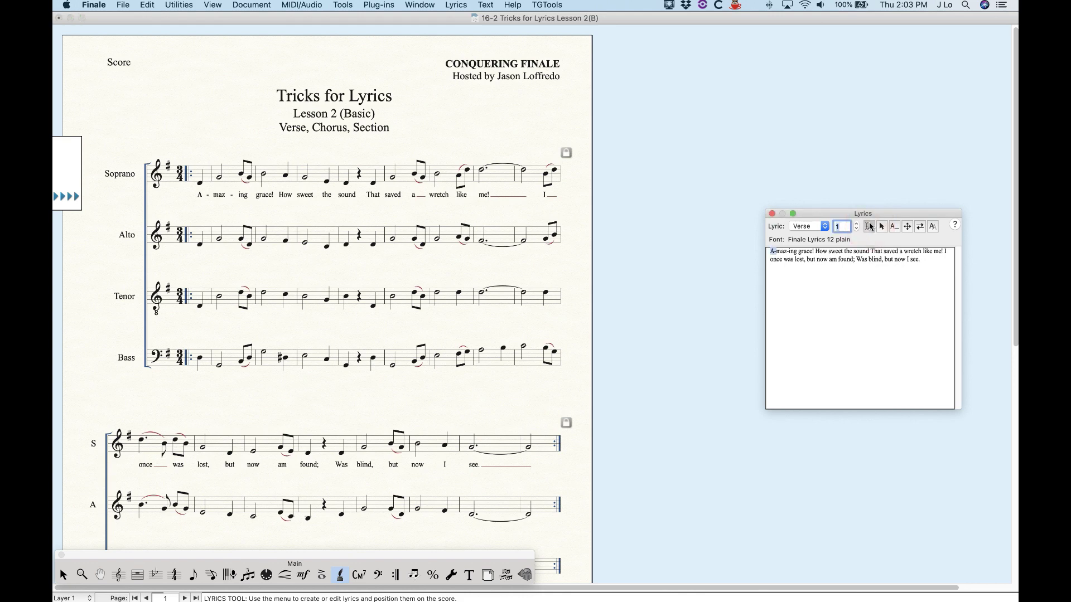
click(204, 152)
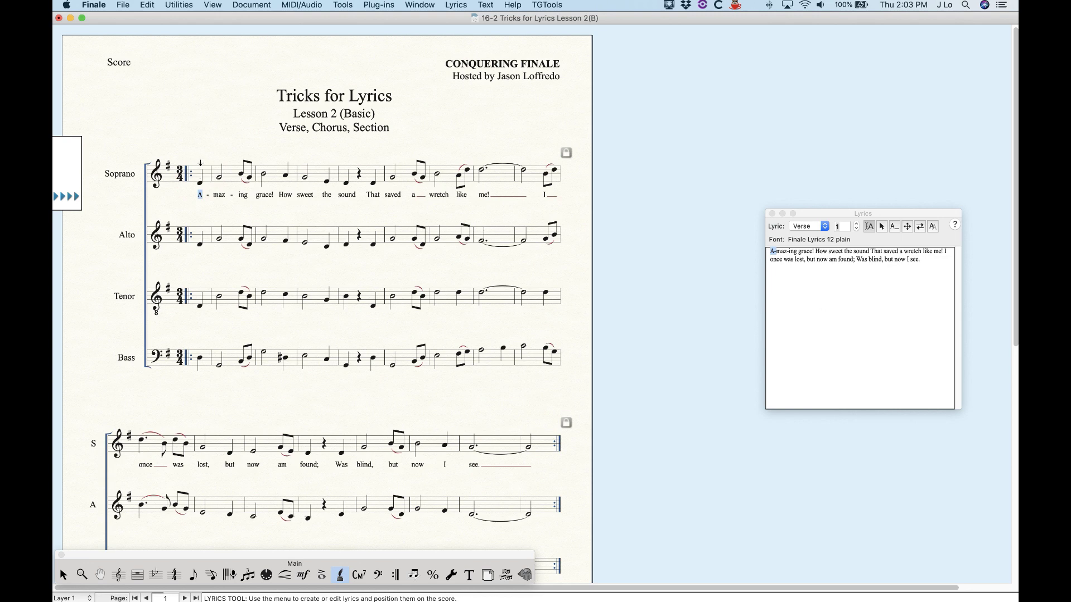
key(Down)
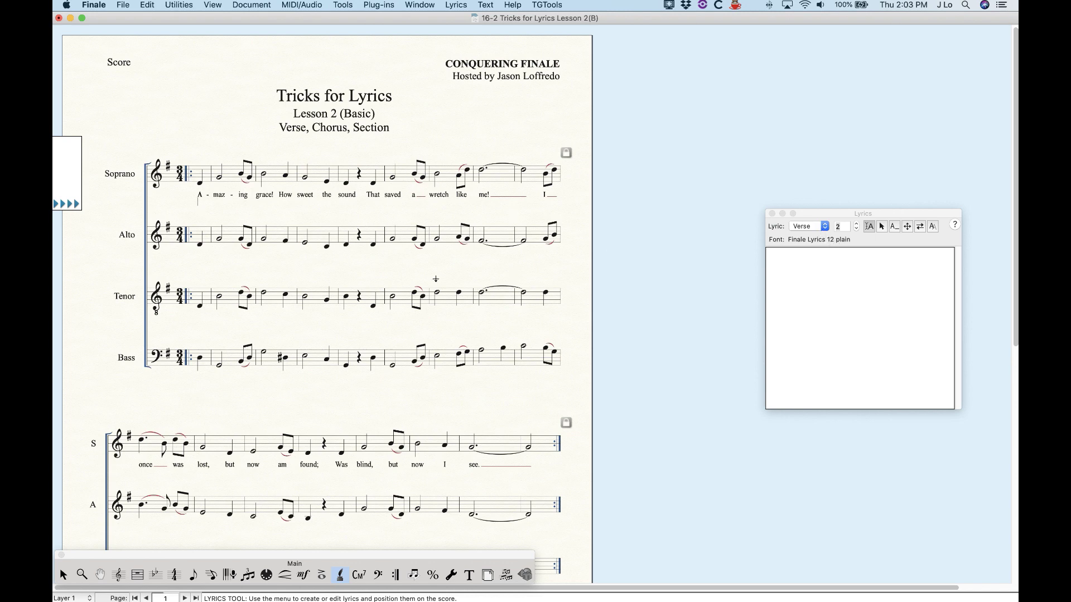
key(Down)
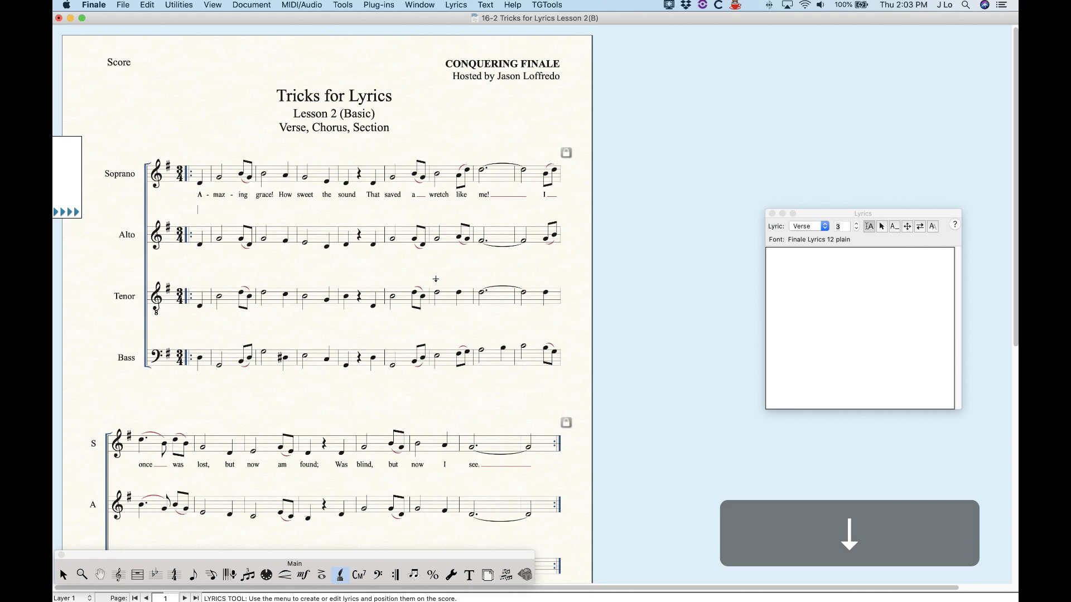
key(Down)
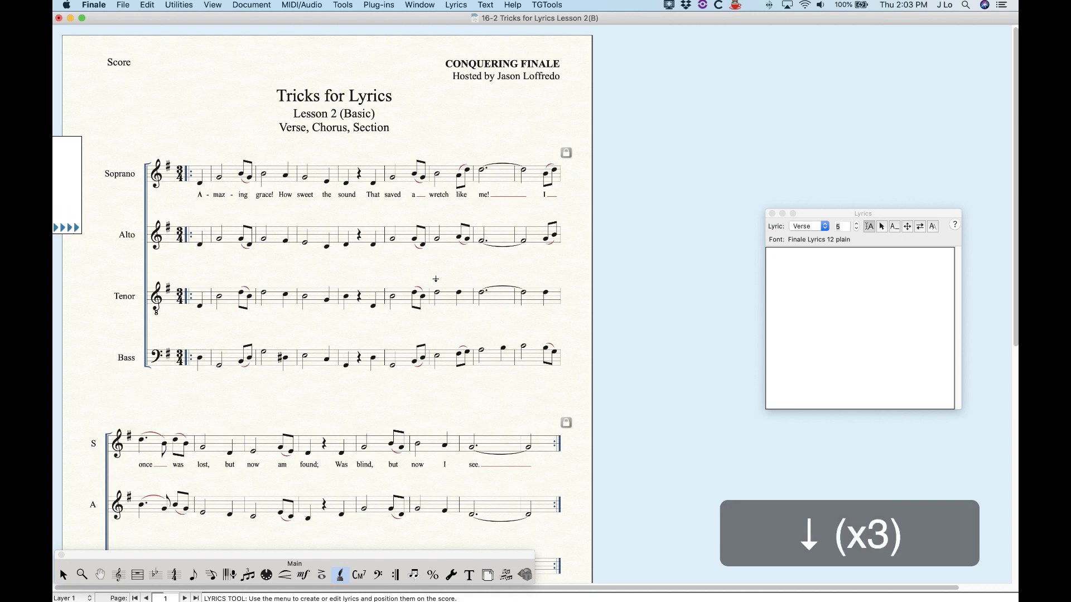
key(Up)
key(Up)
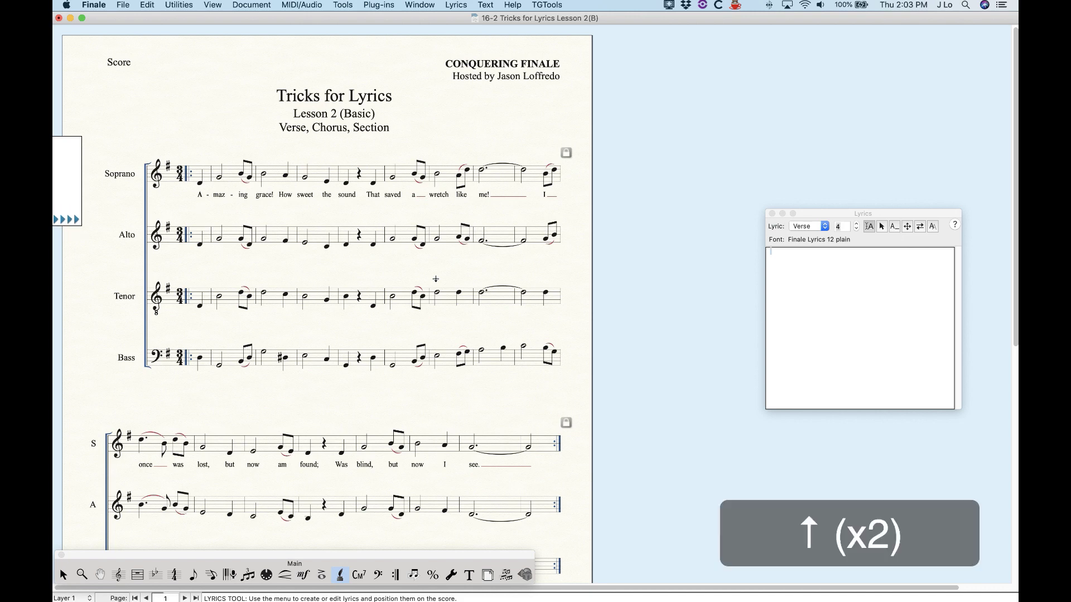
key(Up)
key(Up)
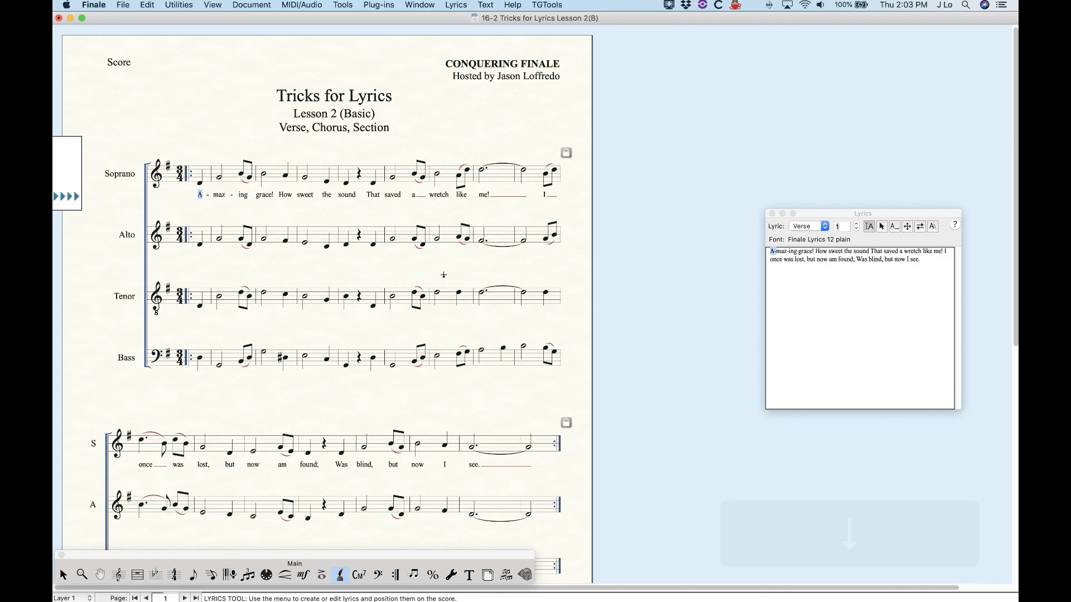
Move the lyric cursor down to verse 2 and switch the Lyrics window back to verse 1.
key(Down)
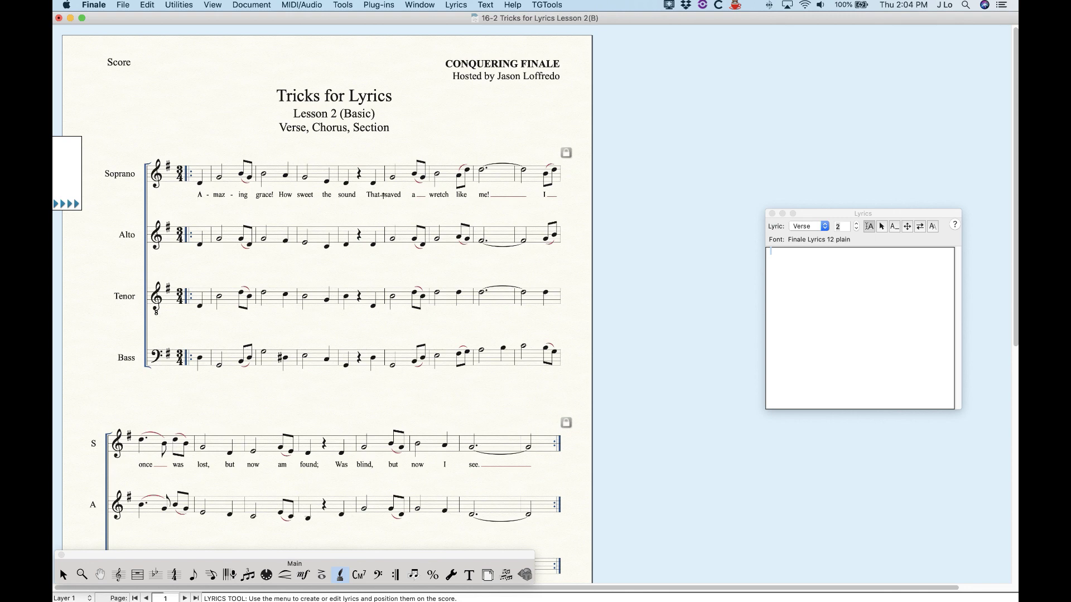
click(858, 217)
click(857, 223)
click(855, 228)
click(855, 228)
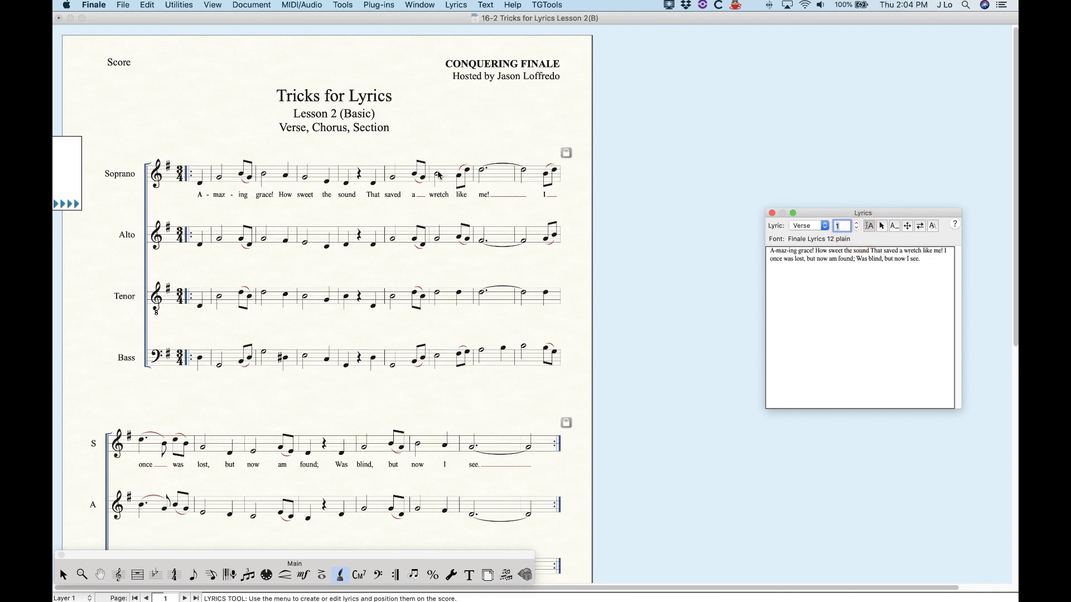
Place the type-into-score cursor on the first Soprano note, move it to verse 2 and enter "Through ma-ny dan-gers,".
click(200, 178)
click(200, 177)
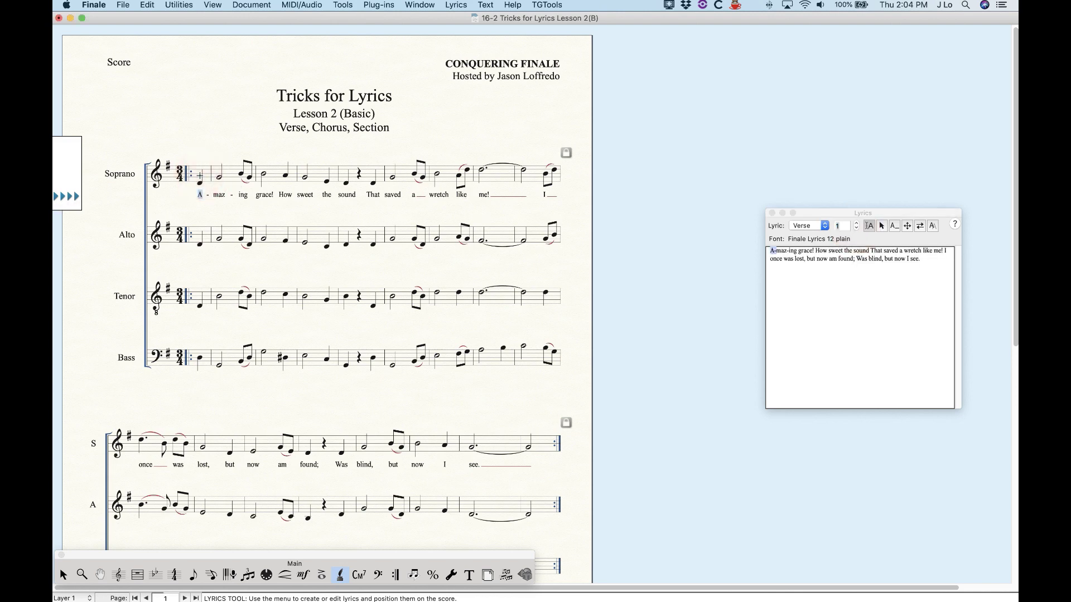
key(Down)
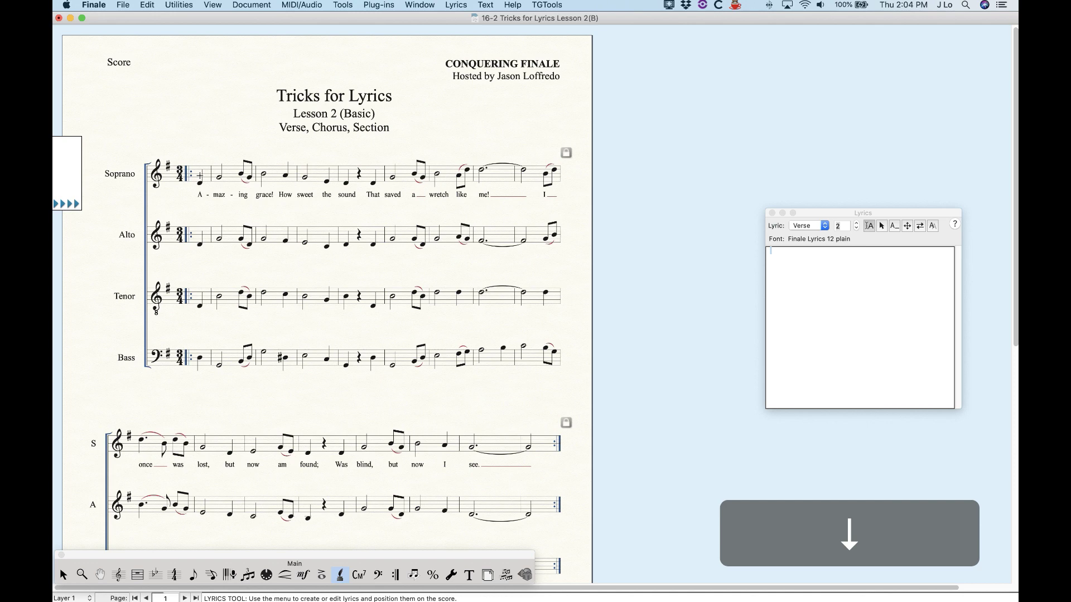
text(Throu)
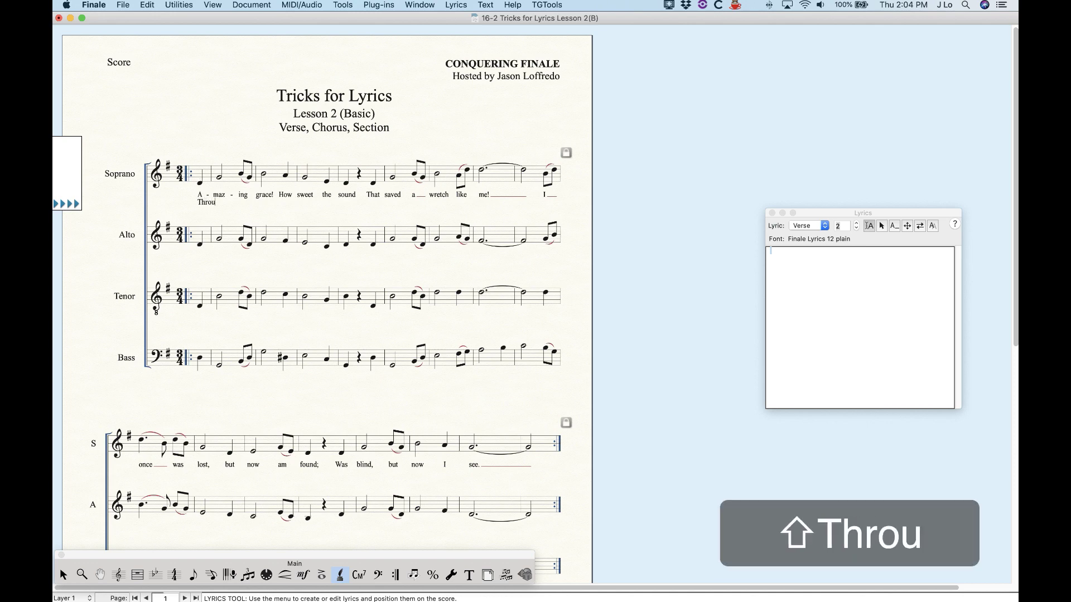
text(gh )
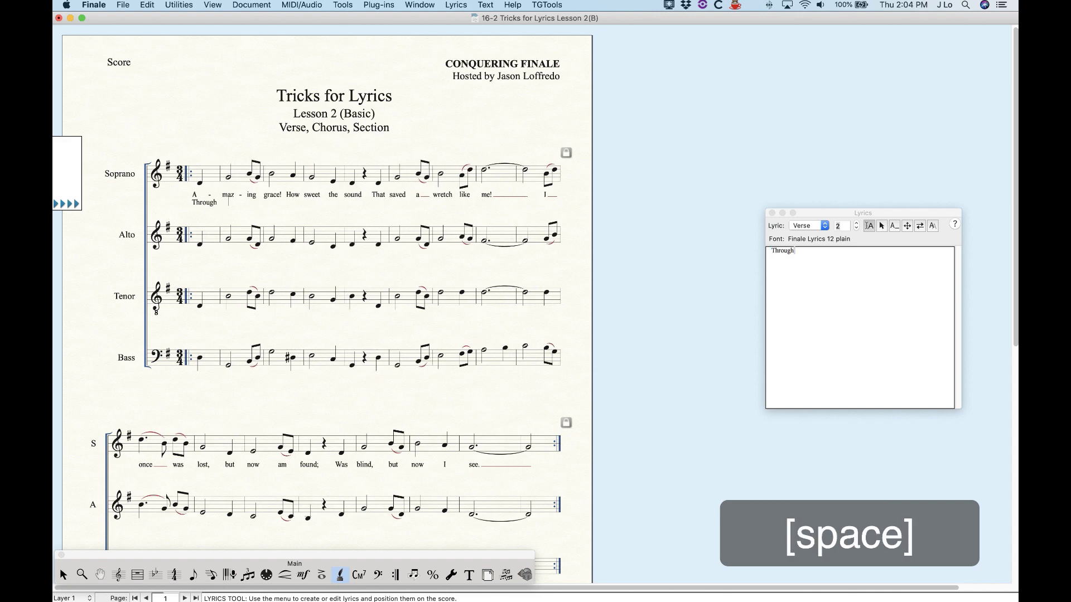
text(ma)
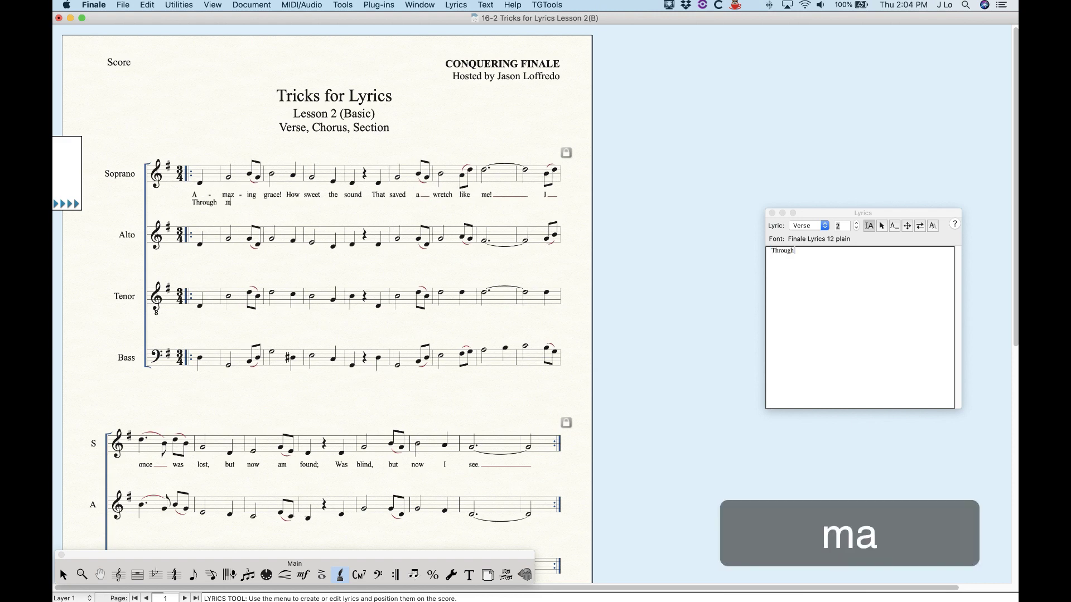
text(-)
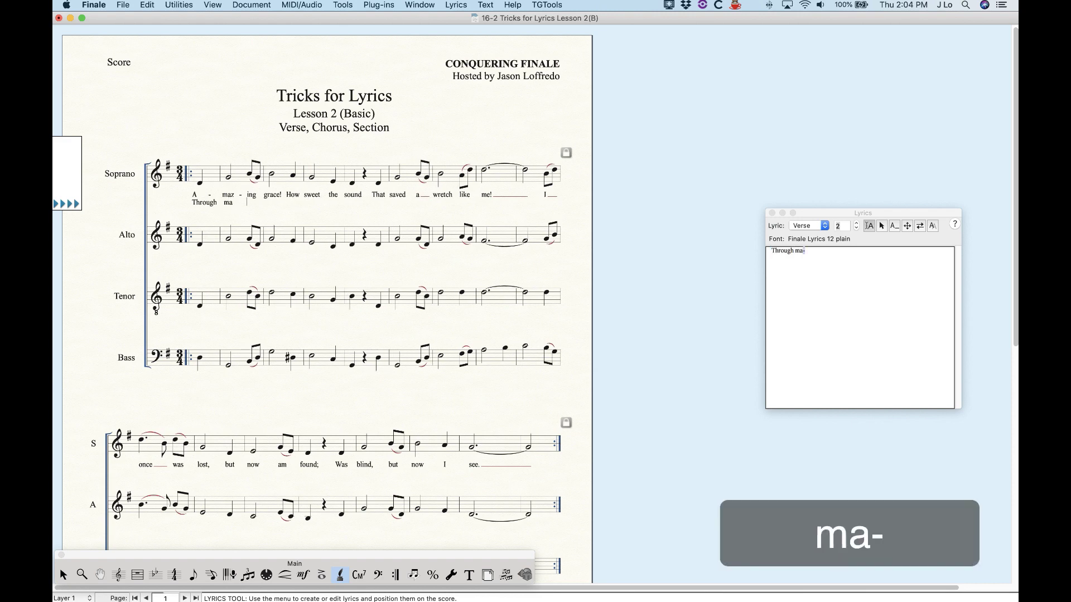
text(ny dan-gers, )
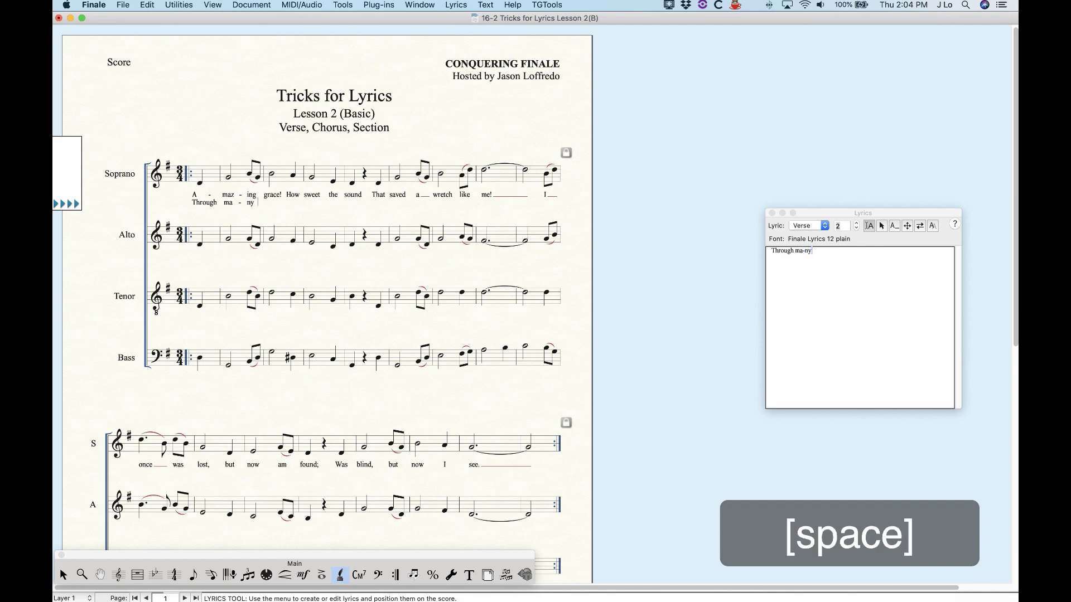
Continue verse 2 with "toils and snares, I have al-read-y come; 'Tis grace hath brought me safe thus far, And grace will lead me home.".
text(toils and)
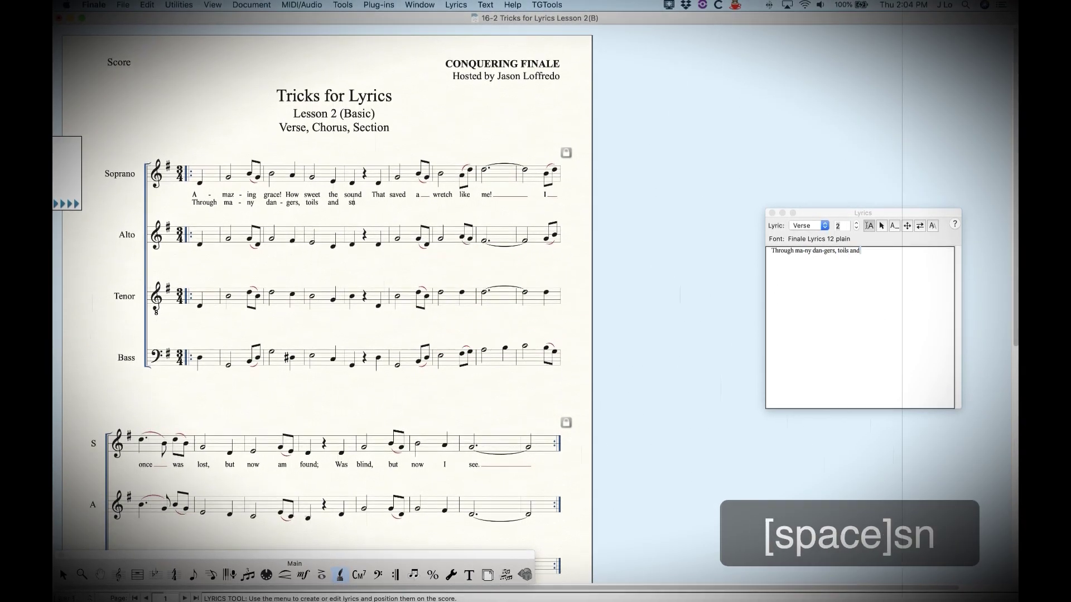
text( snares, I have al-read-)
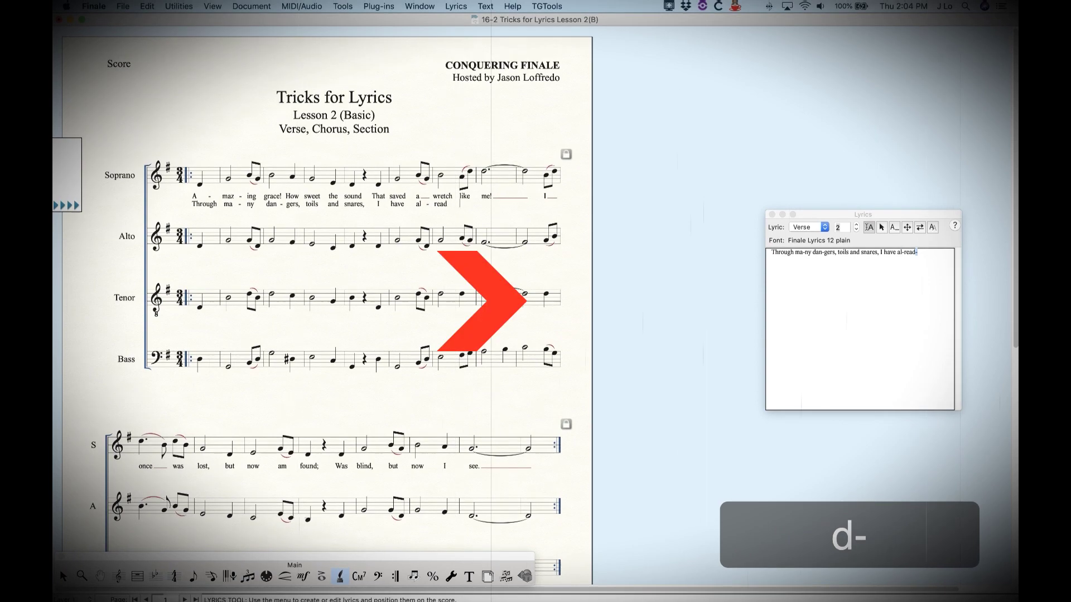
text(y come; 'Tis grace)
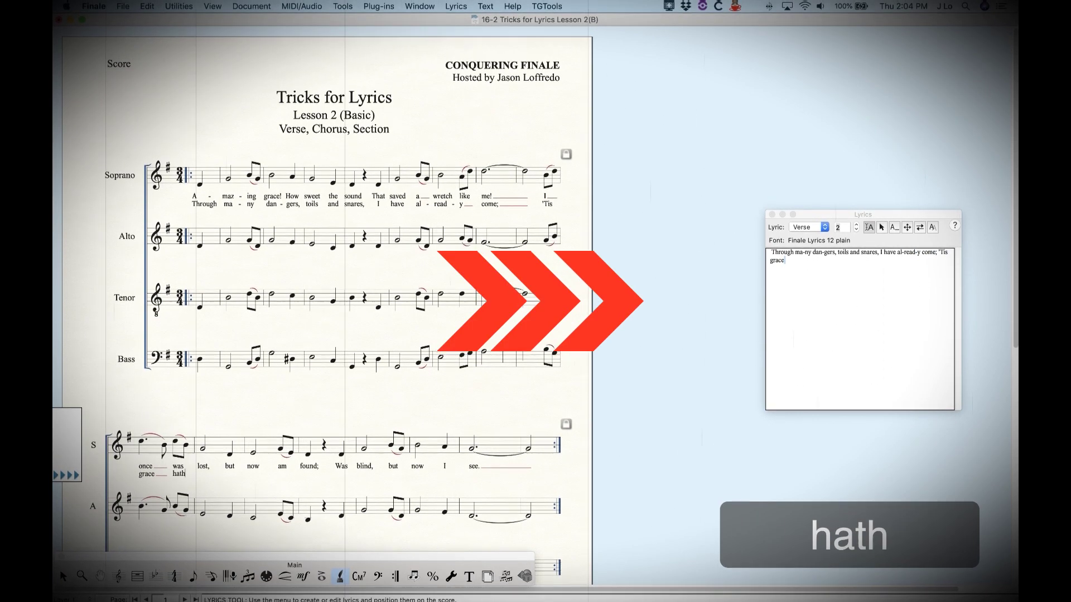
text( hath brought me safe thus far, And grace will lead me )
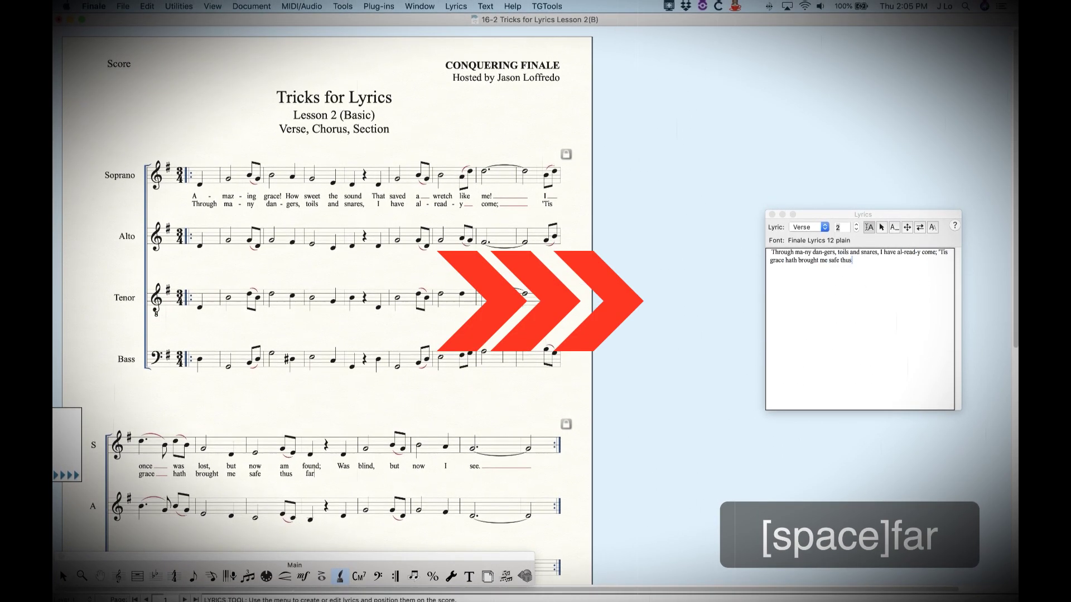
text(home.)
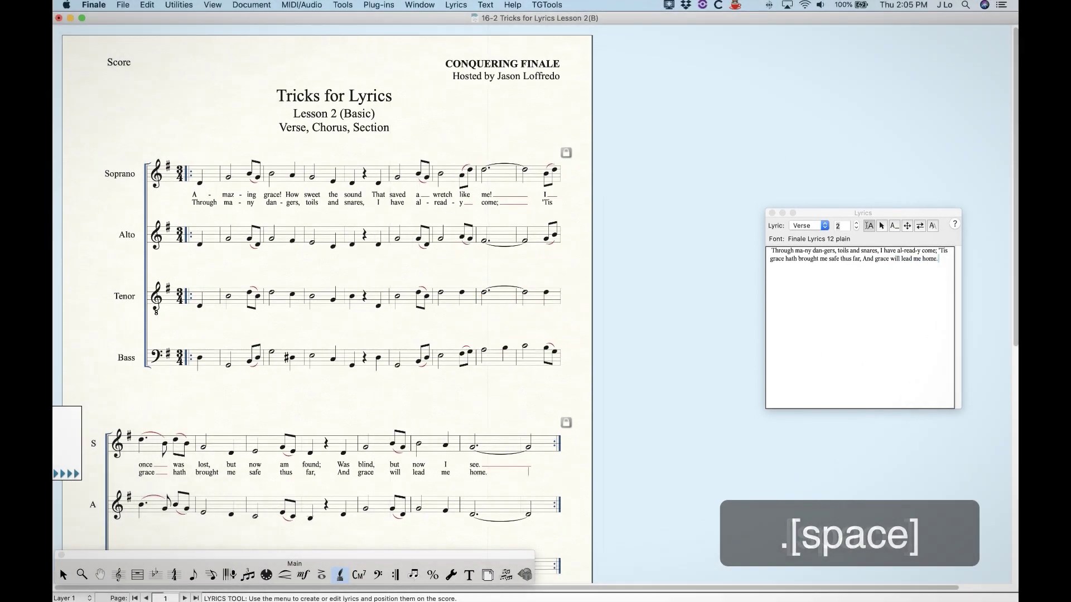
click(232, 129)
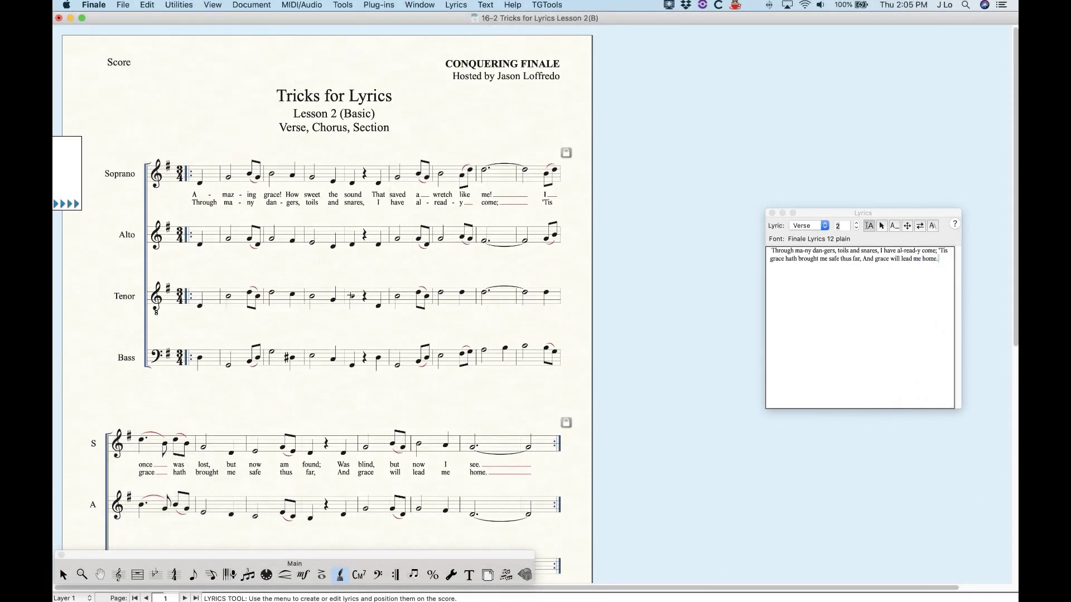
Turn on Auto-Number for the verses so both Soprano lyric lines start with a verse number.
scroll(404, 278, down, 1)
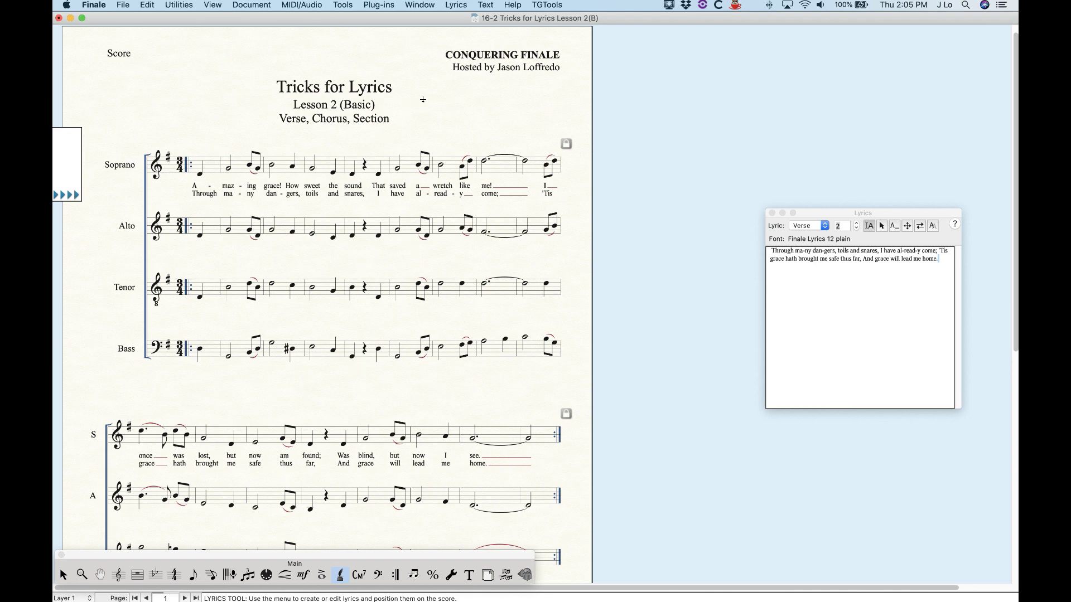
click(453, 4)
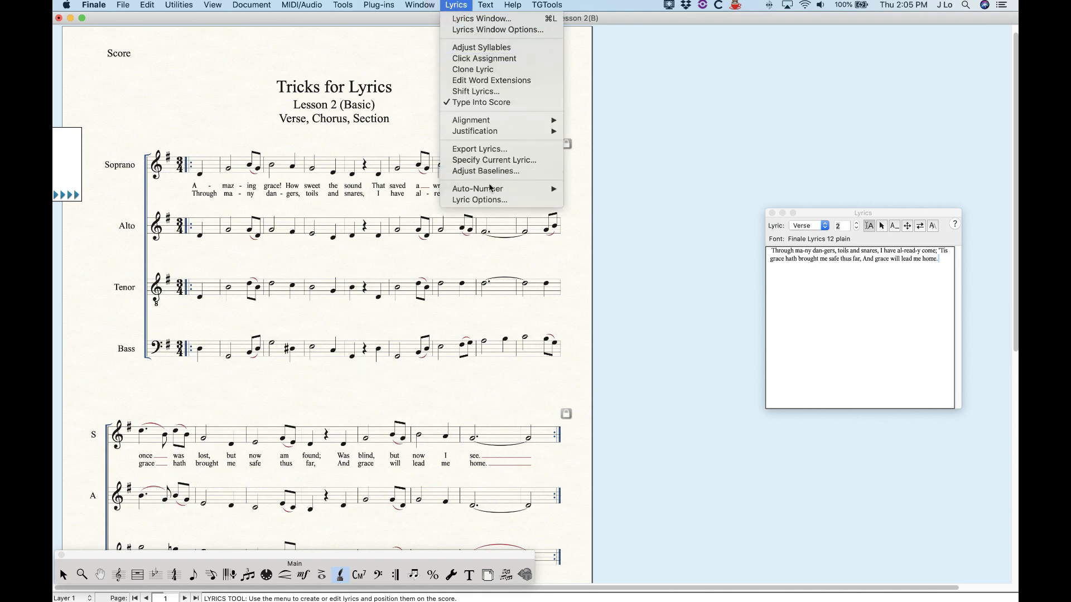
mouse_move(489, 189)
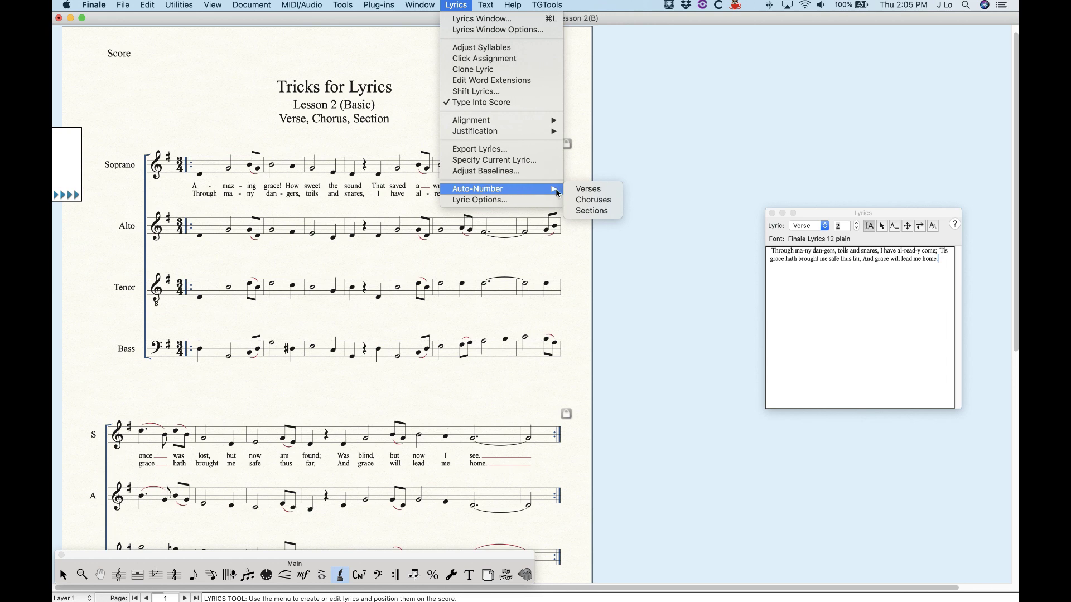
click(601, 192)
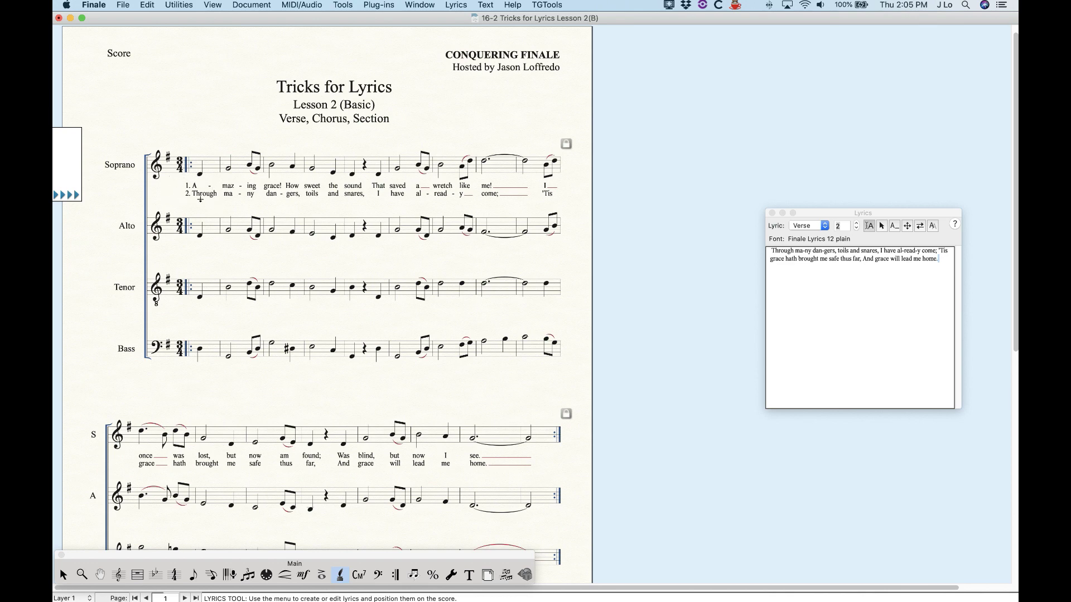
Toggle Auto-Number for choruses on and off, and turn off the automatic numbering of the verses.
click(455, 5)
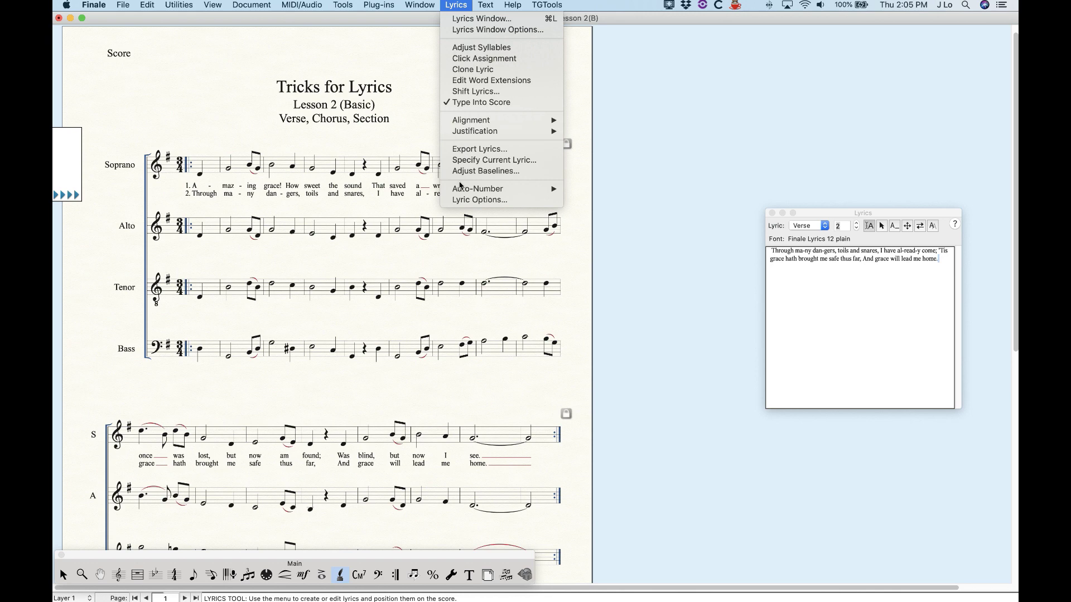
mouse_move(464, 190)
click(593, 199)
click(456, 5)
mouse_move(488, 192)
click(594, 199)
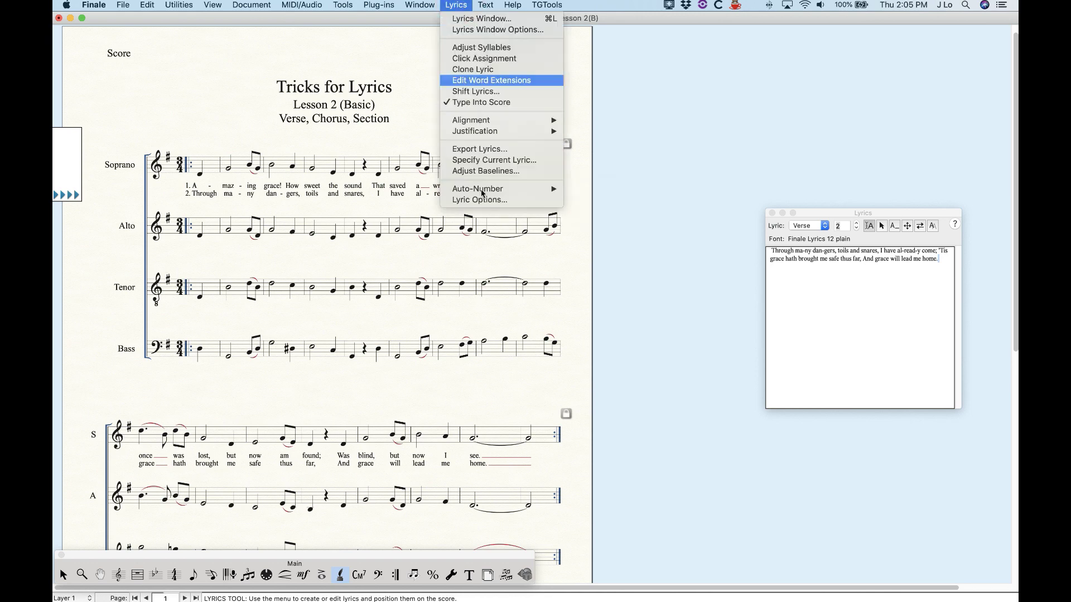
mouse_move(525, 190)
click(600, 195)
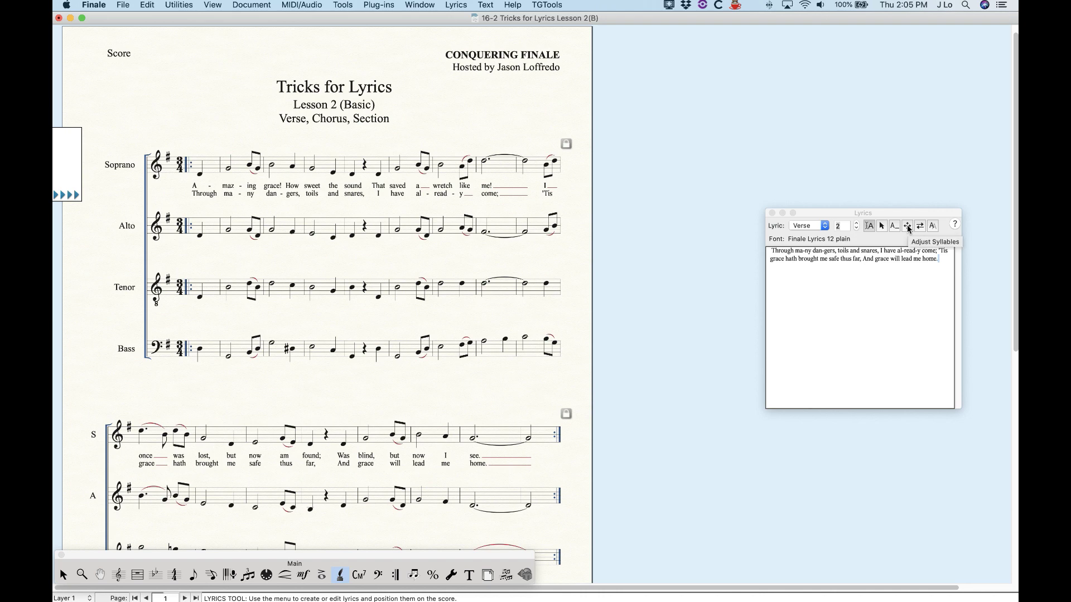
Show the lyric handles with Adjust Syllables, and include and remove the lyric number on verse 1's opening syllable "A".
click(908, 226)
click(440, 128)
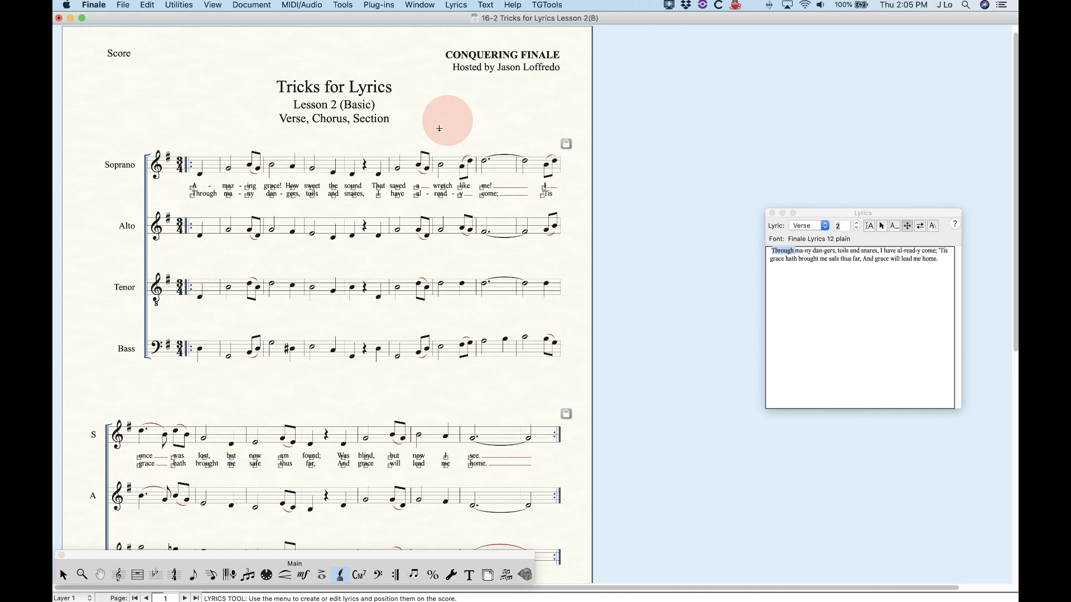
key(super+equal)
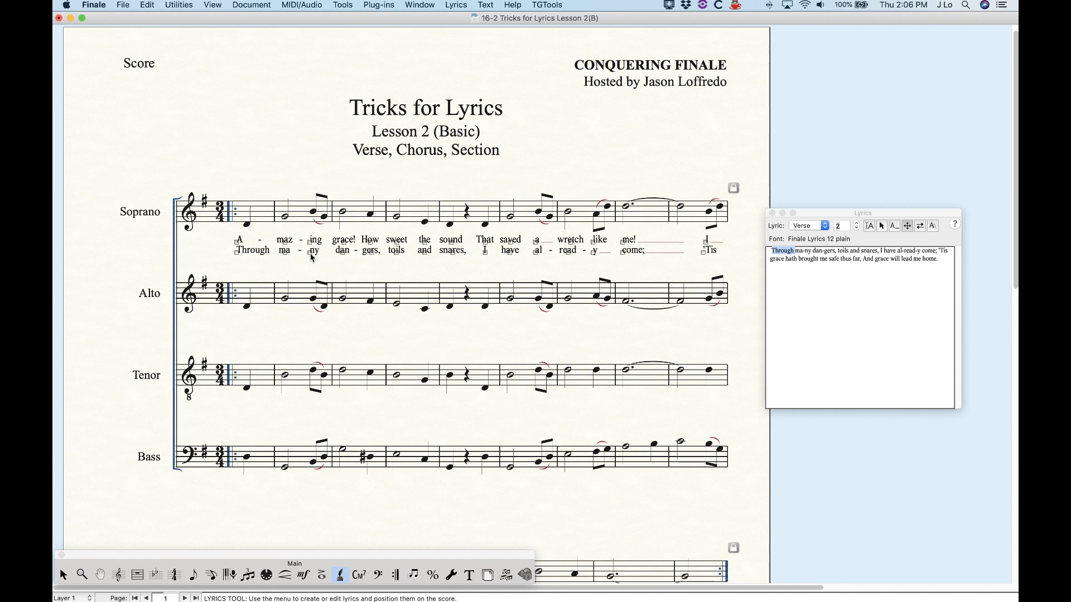
right_click(236, 243)
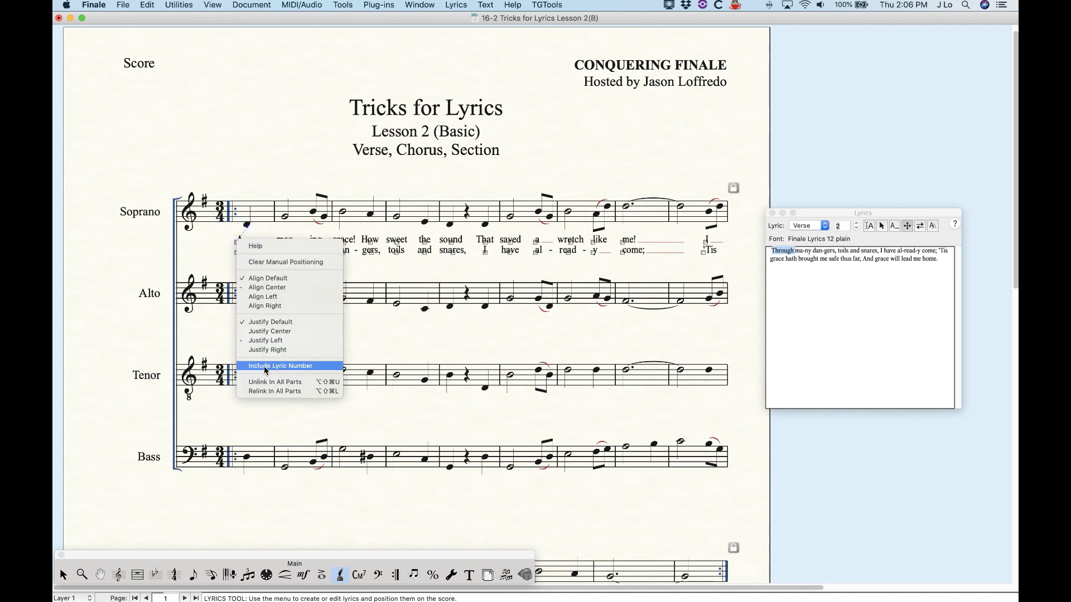
click(282, 367)
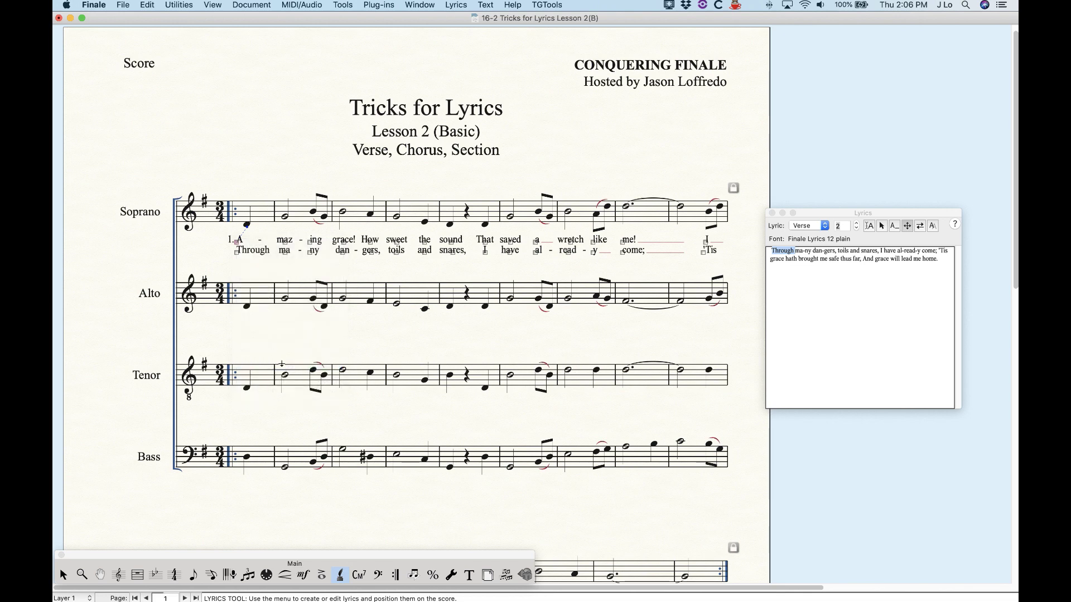
right_click(236, 245)
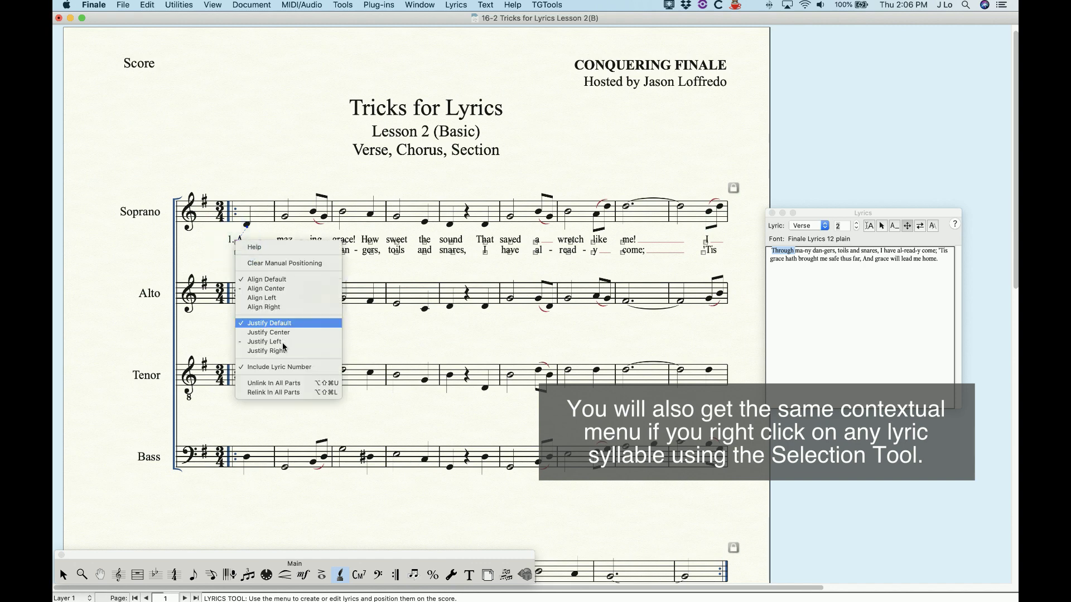
click(286, 366)
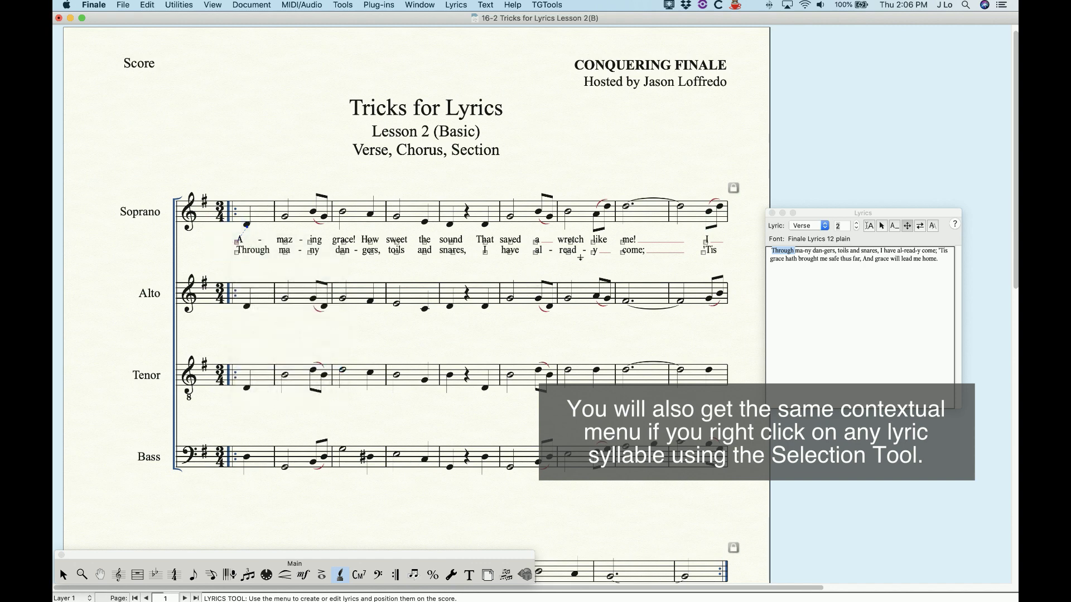
Include the lyric number on the mid-line syllable "a" before "wretch" in verse 1 and undo it, trying this twice.
right_click(535, 243)
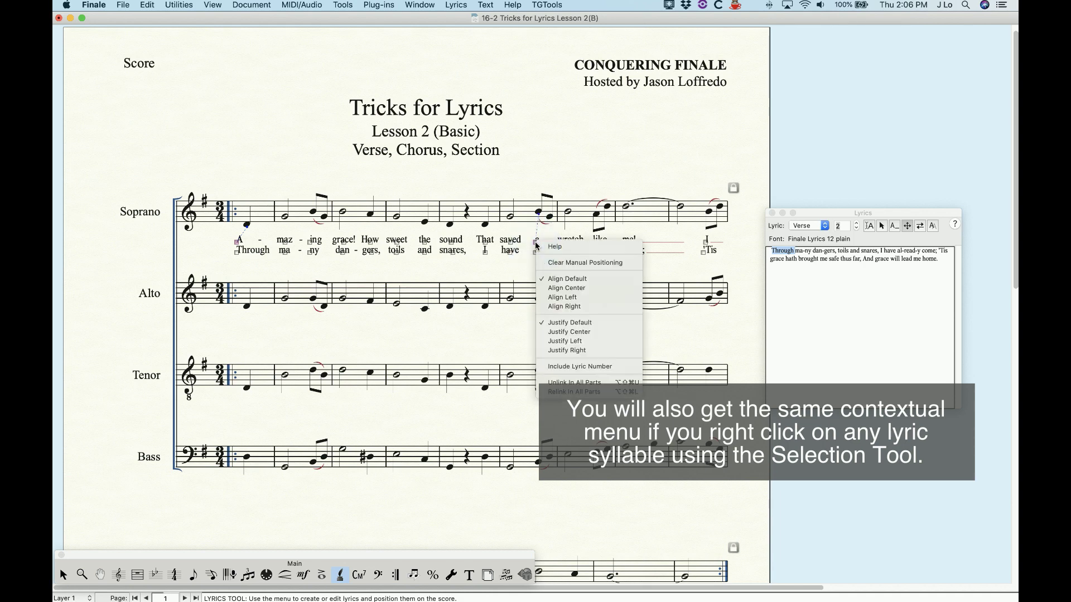
click(596, 367)
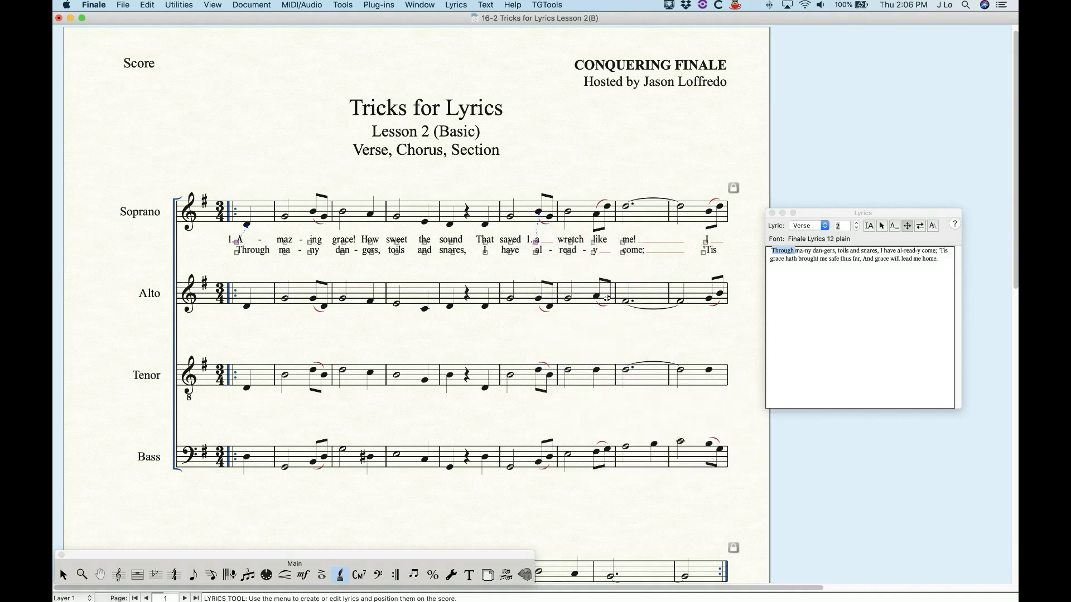
key(super)
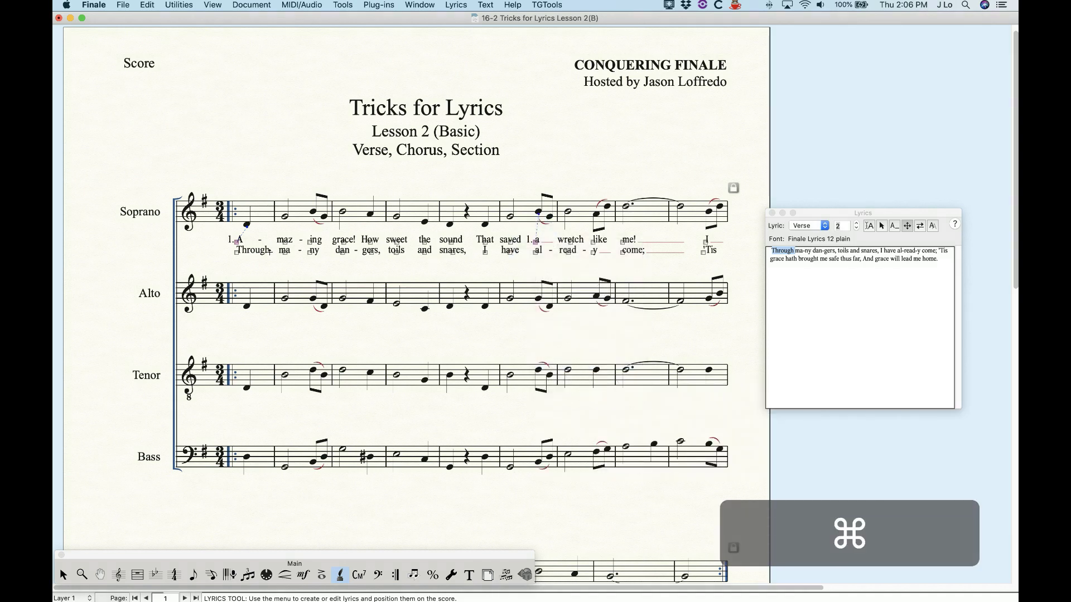
key(super+z)
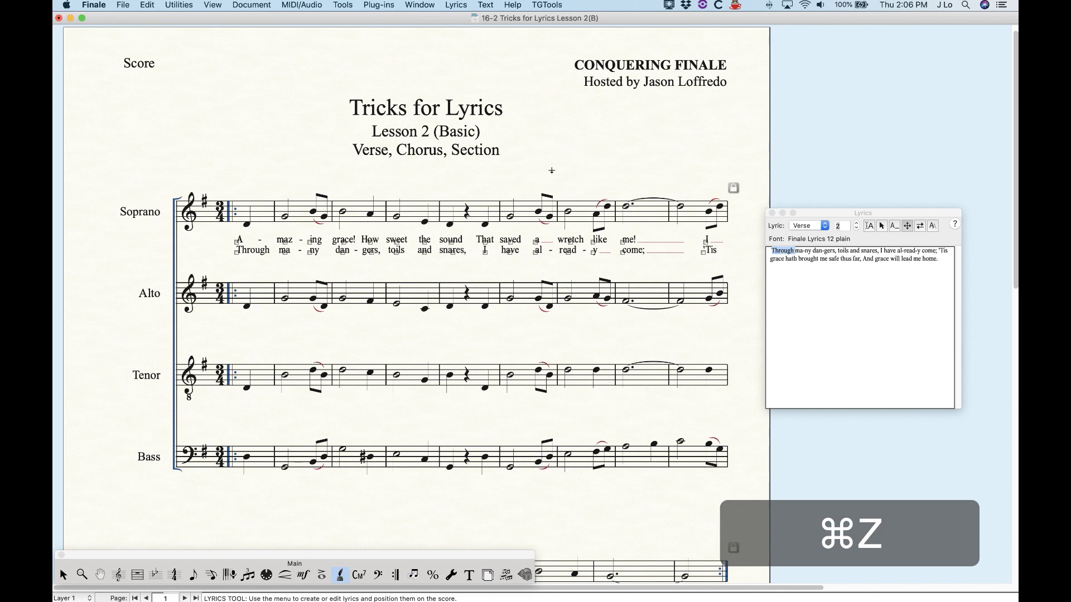
right_click(536, 245)
click(570, 366)
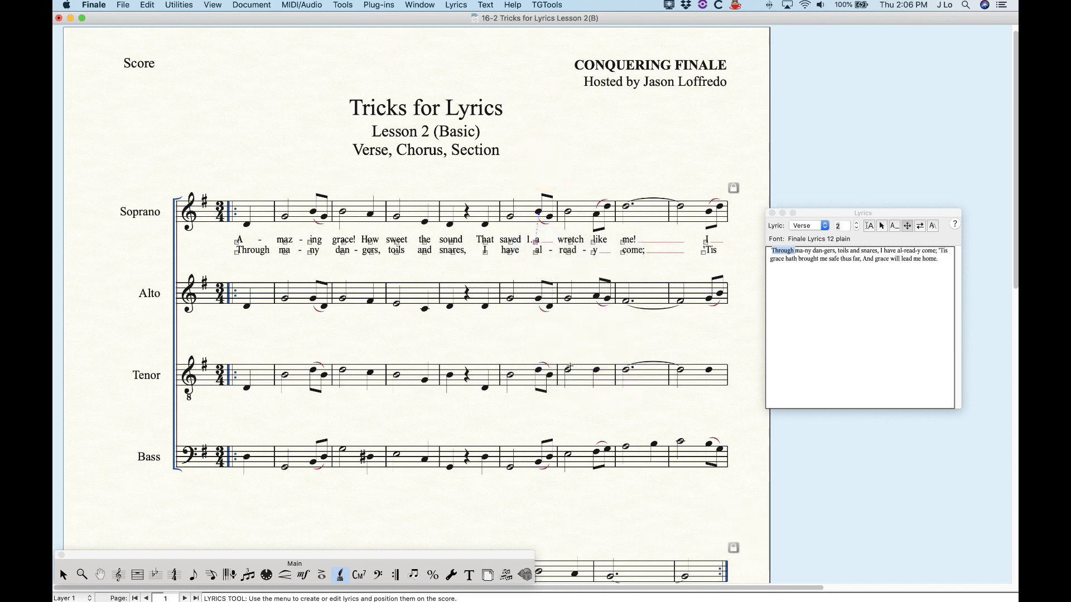
key(super+z)
Apply Auto-Number to the verses and switch to the Selection tool.
click(448, 4)
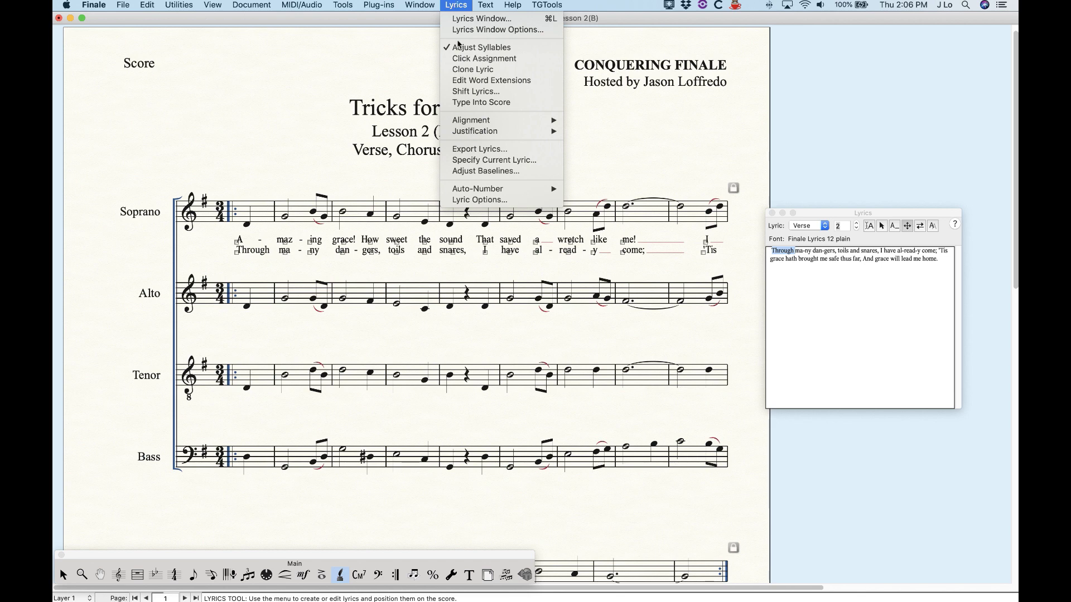
mouse_move(470, 190)
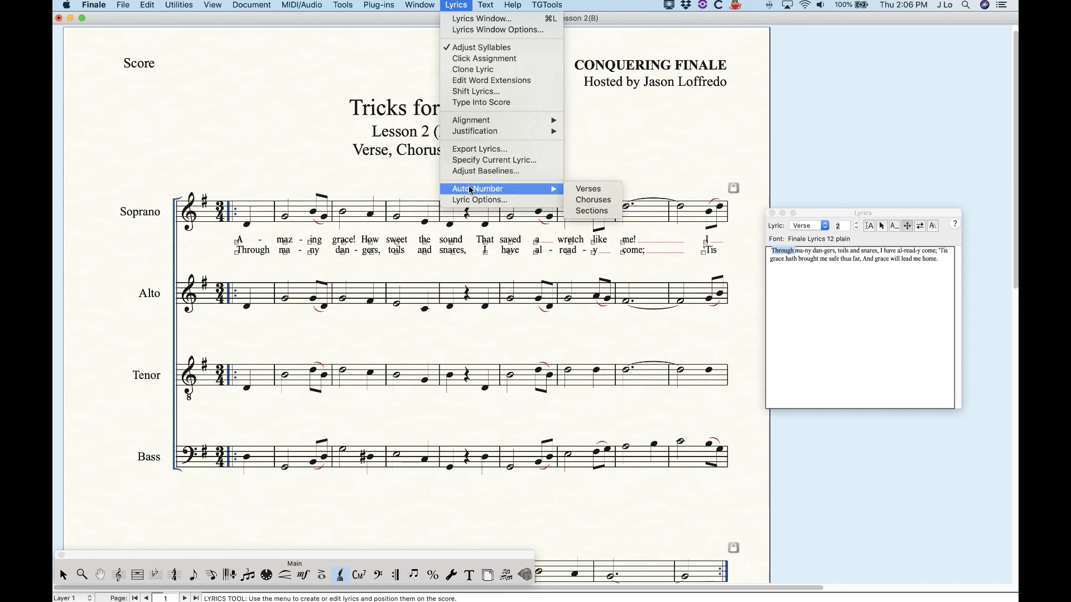
click(587, 189)
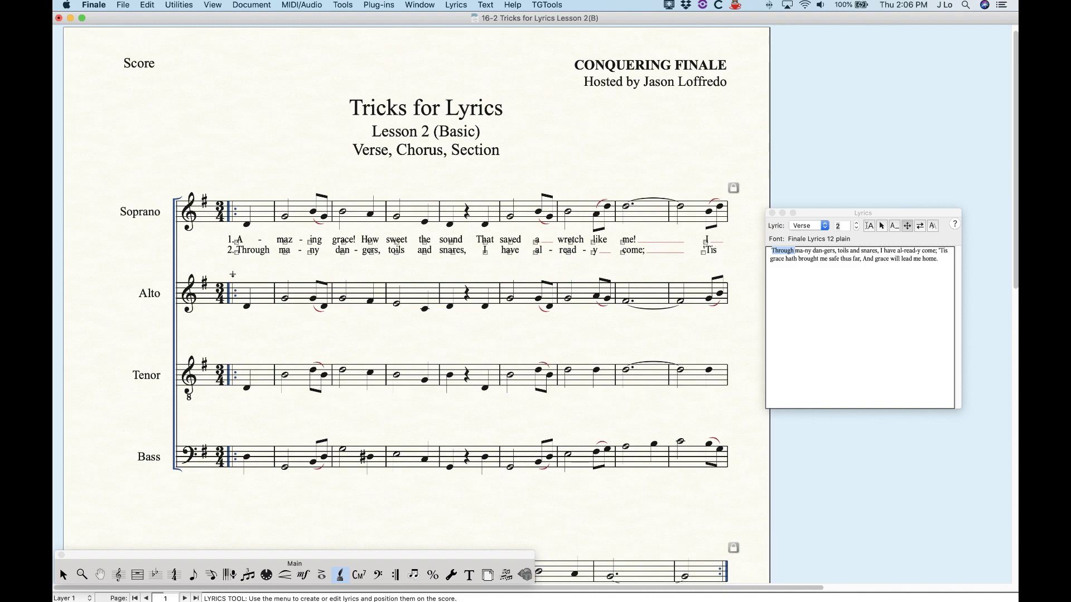
click(63, 575)
click(275, 136)
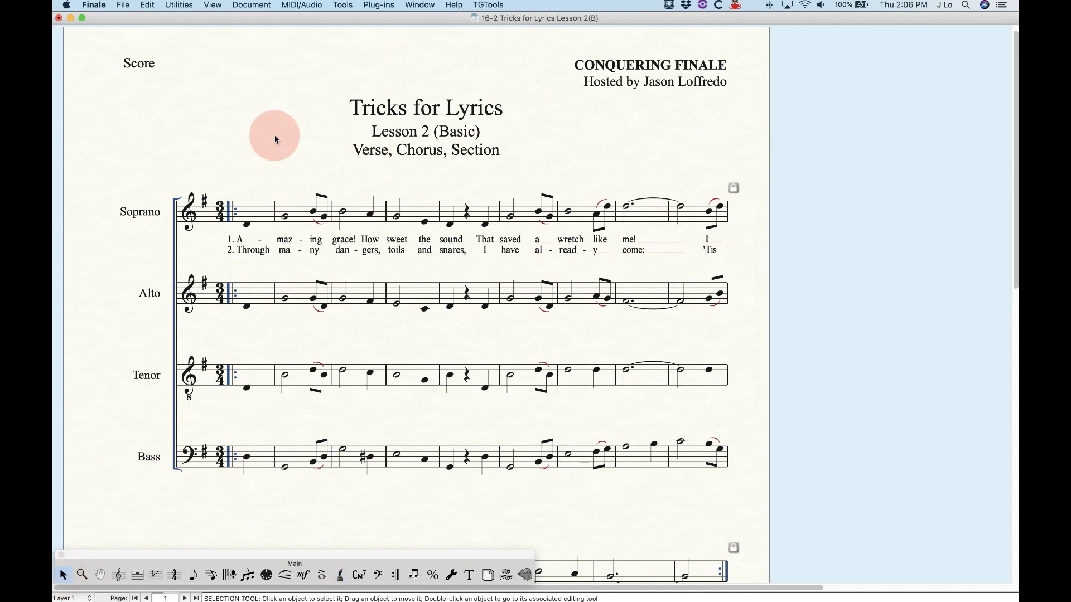
Activate Clone Lyric for verse 1 and select the entire Soprano line across both systems.
key(super+equal)
key(super+minus)
key(super+minus)
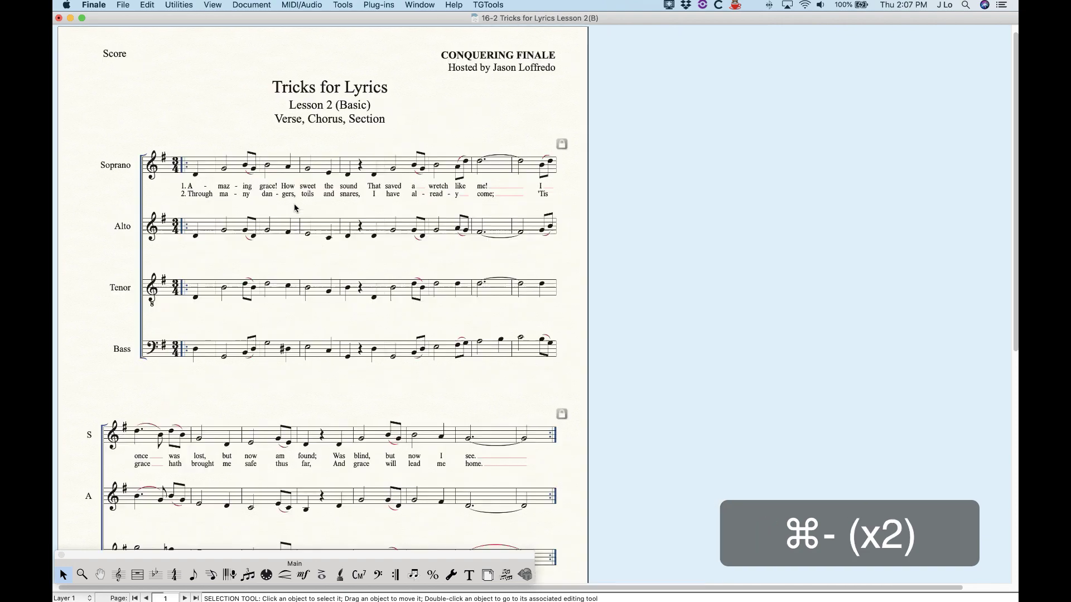
key(super+minus)
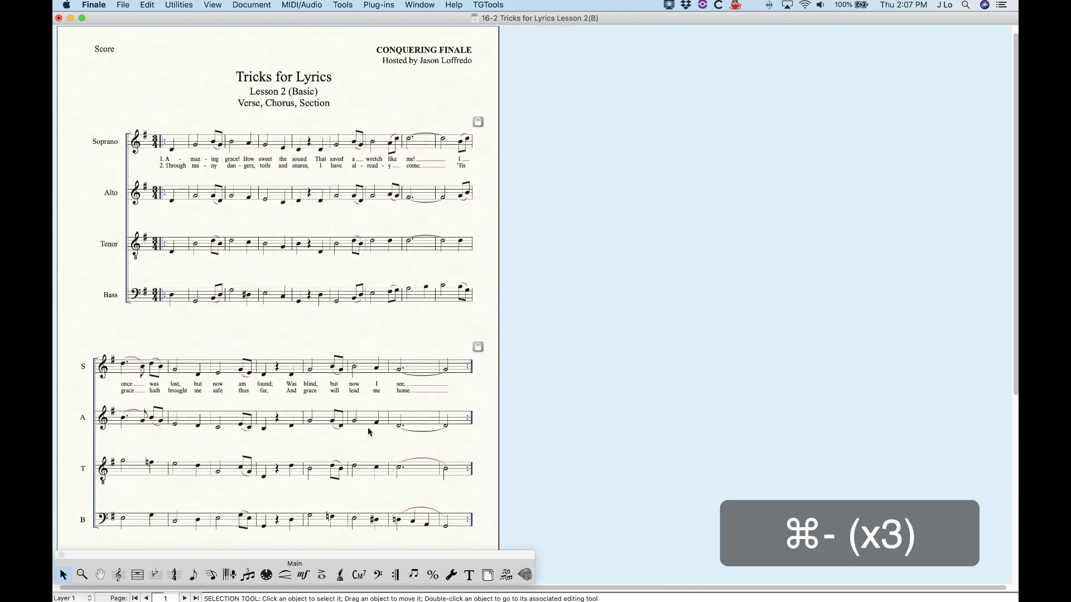
click(341, 576)
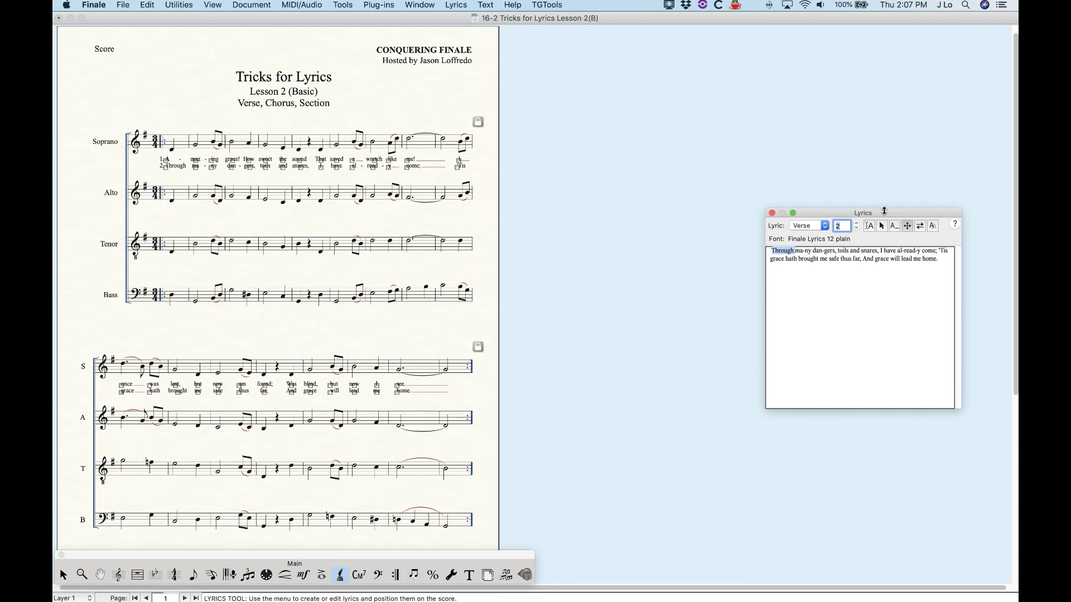
click(932, 226)
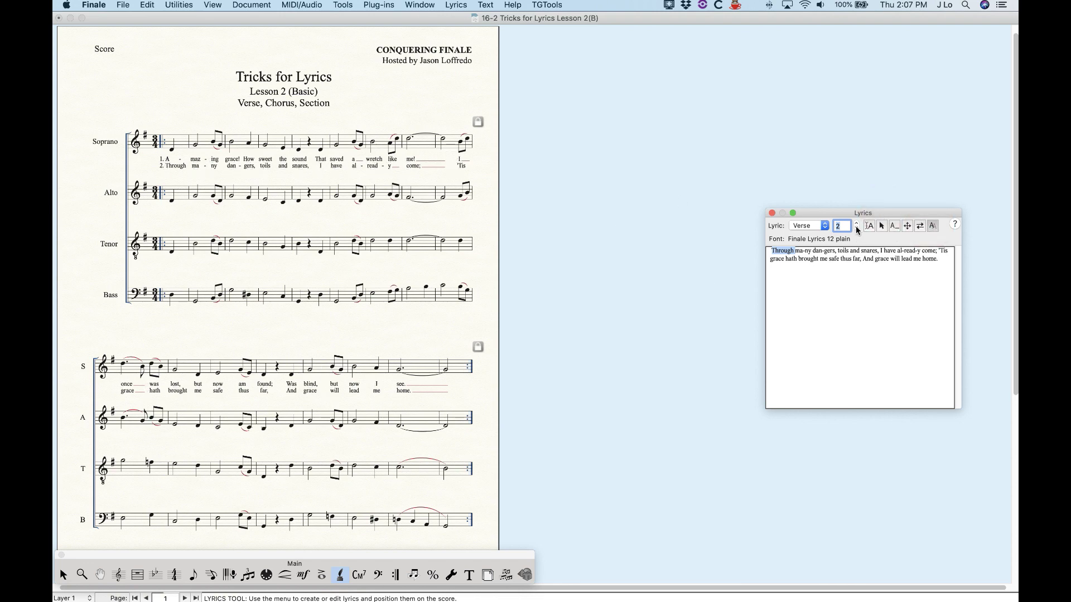
click(856, 228)
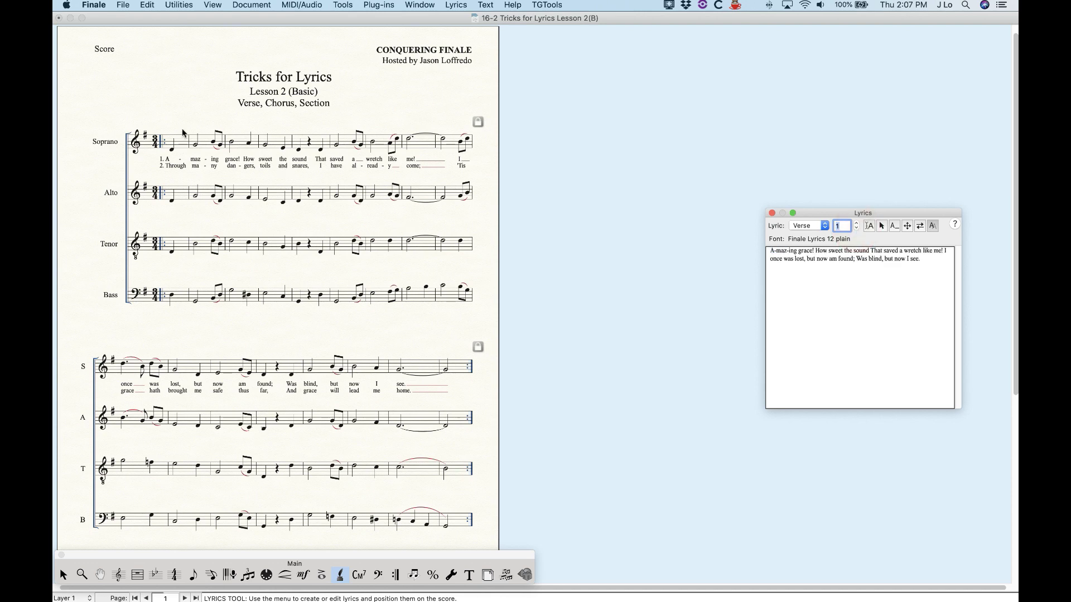
click(173, 139)
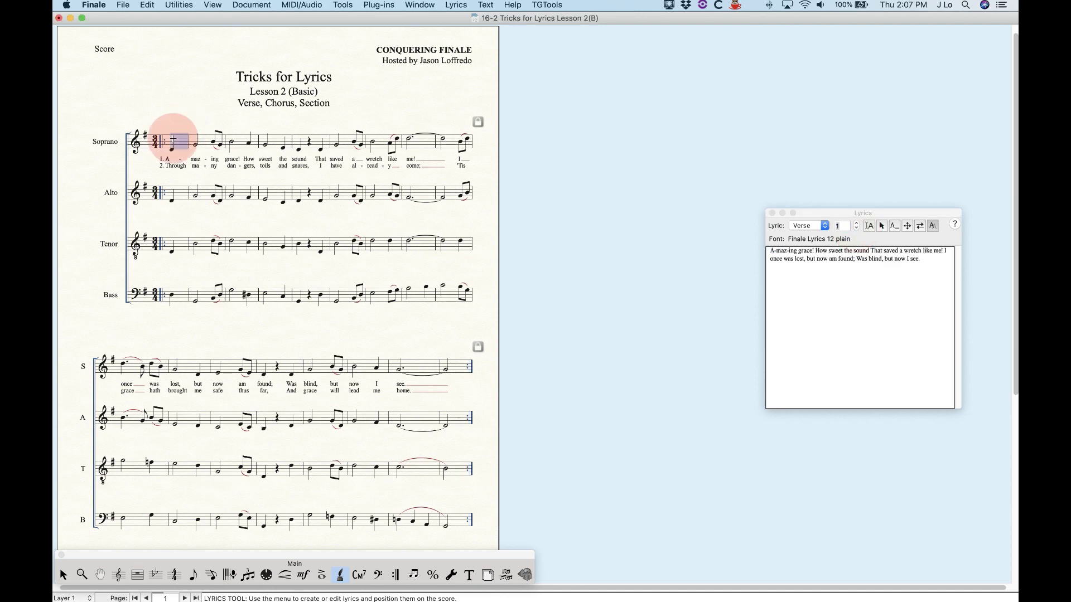
shift+click(457, 370)
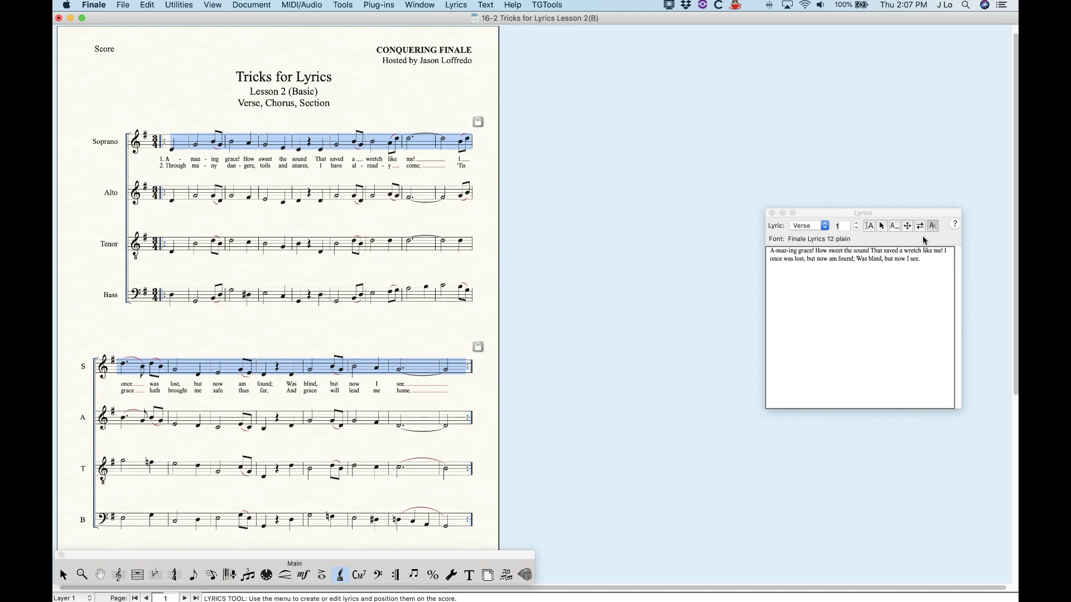
Reselect the entire Soprano line and clone verse 1 onto the Alto staff.
click(173, 165)
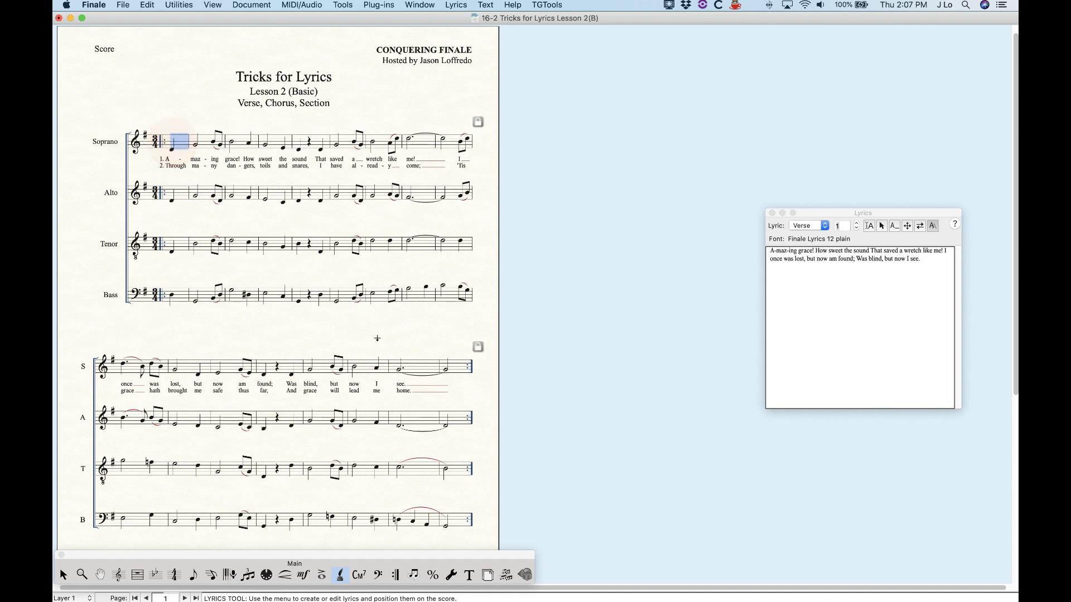
shift+click(457, 369)
alt+shift+click(172, 193)
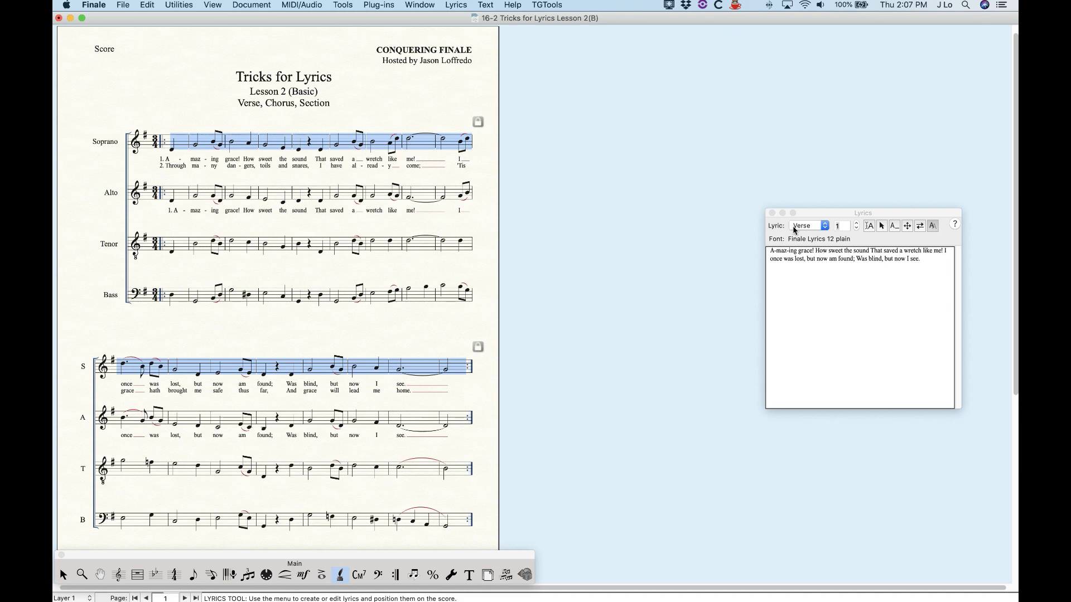
Clone verse 2 from the Soprano onto the Alto staff, and undo the cloning of both verses.
click(854, 219)
click(856, 224)
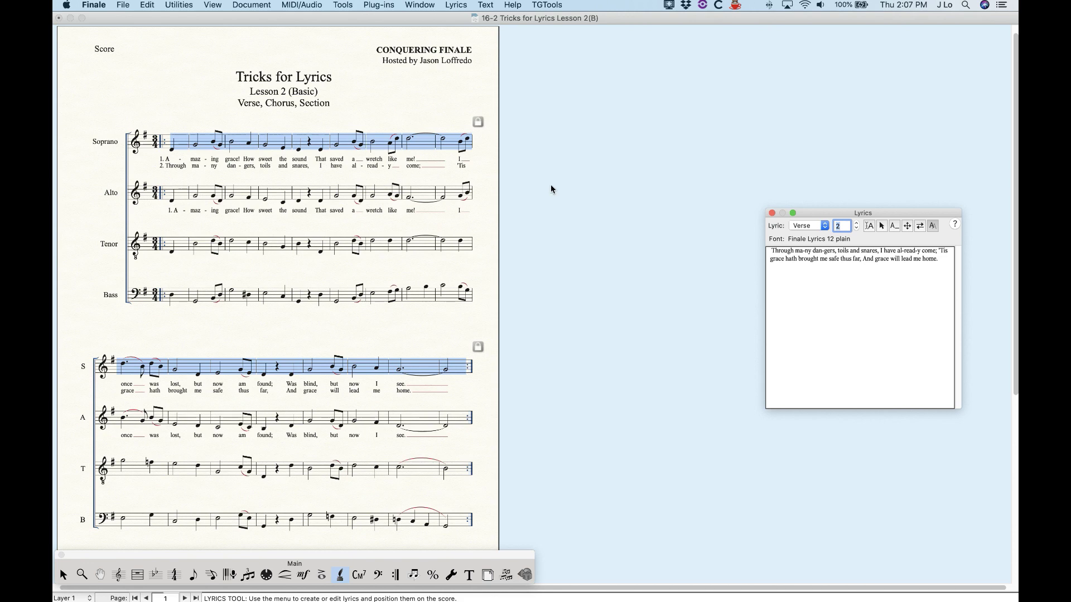
key(alt)
alt+click(171, 199)
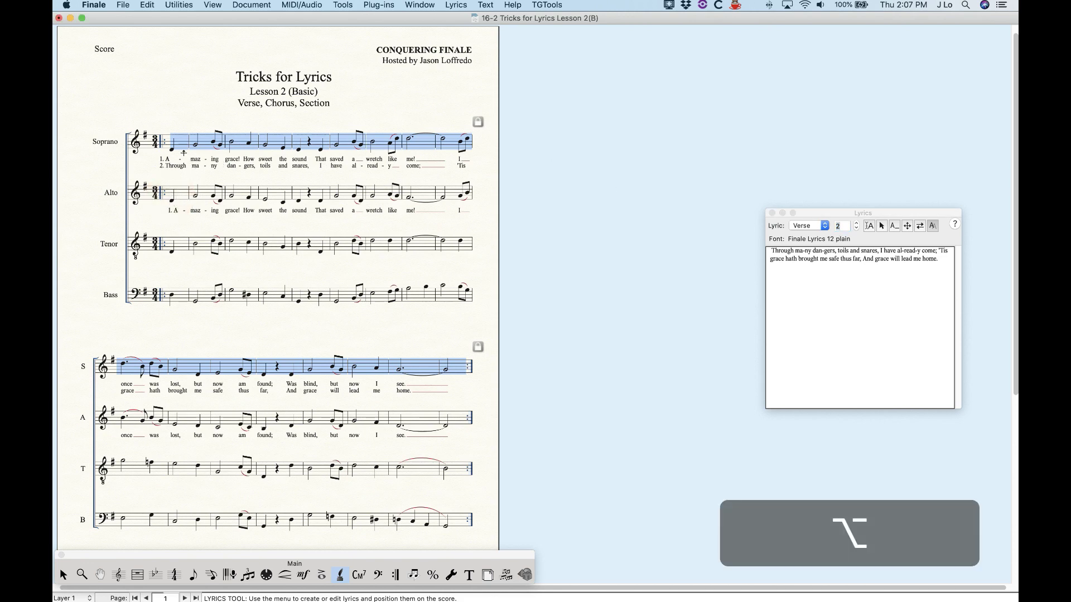
alt+click(172, 199)
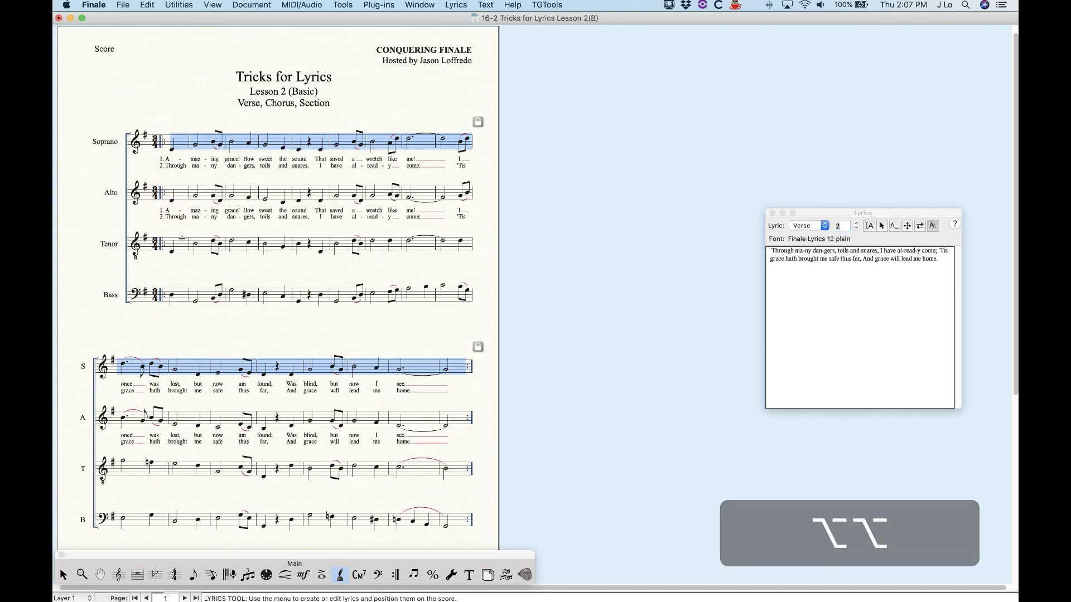
key(super+z)
key(super+z)
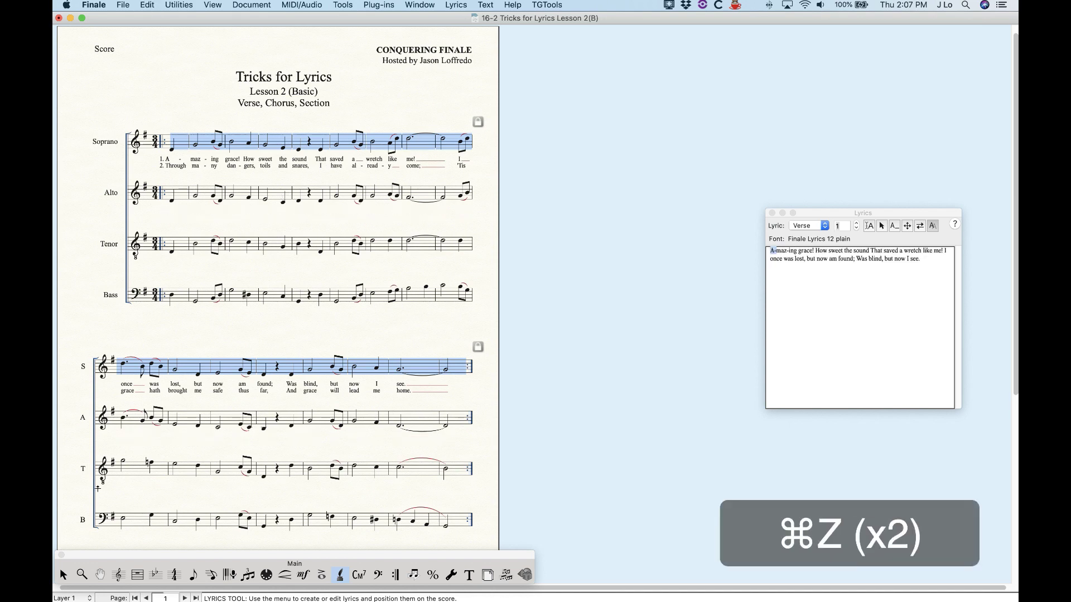
Switch to the Selection tool and confirm the edit filter with only Lyrics included.
click(63, 575)
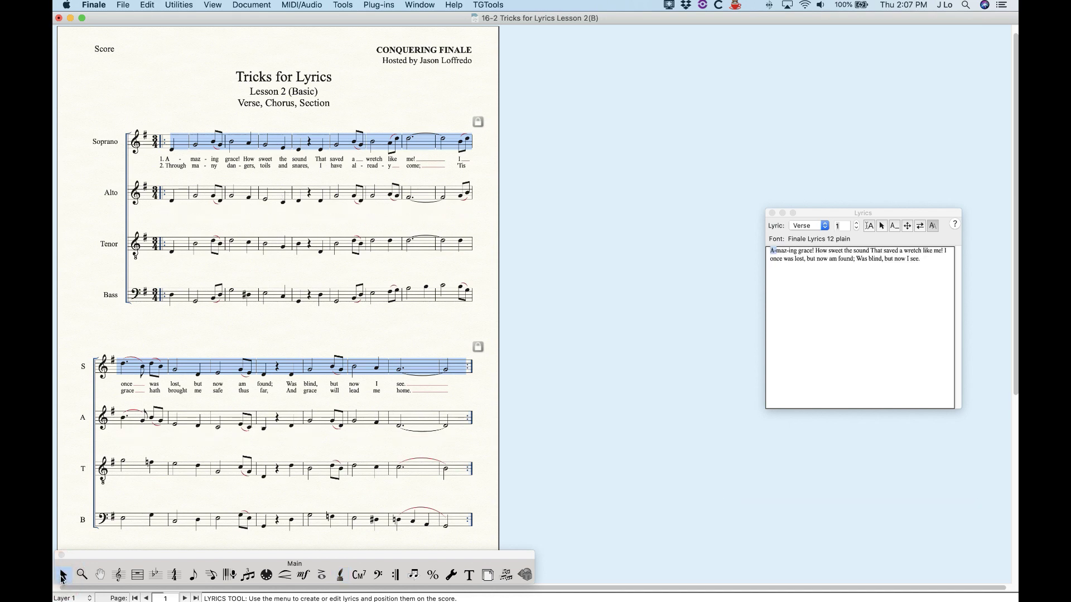
click(147, 5)
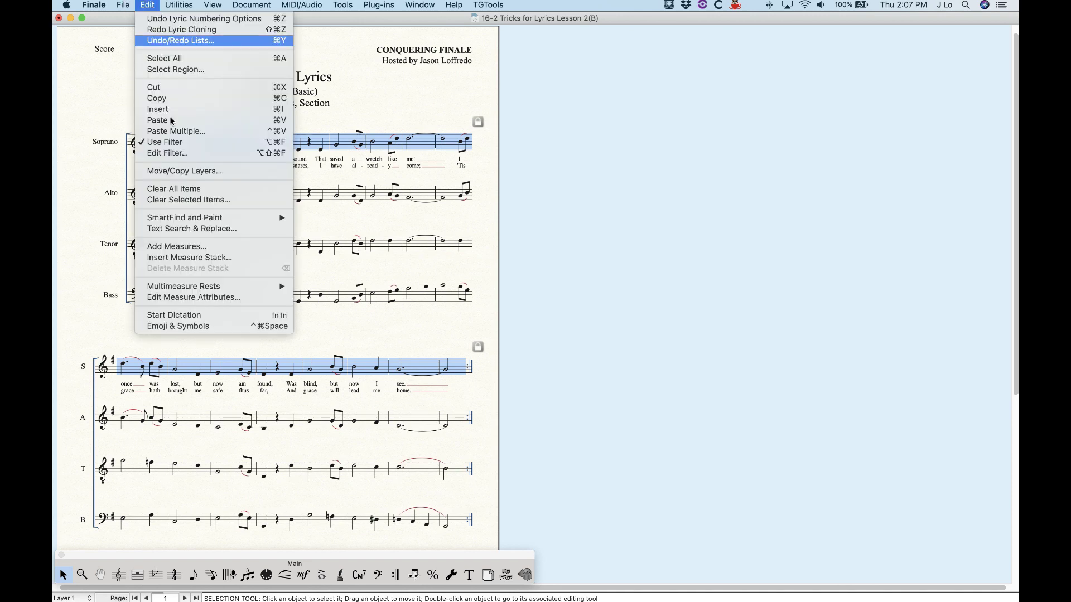
click(166, 154)
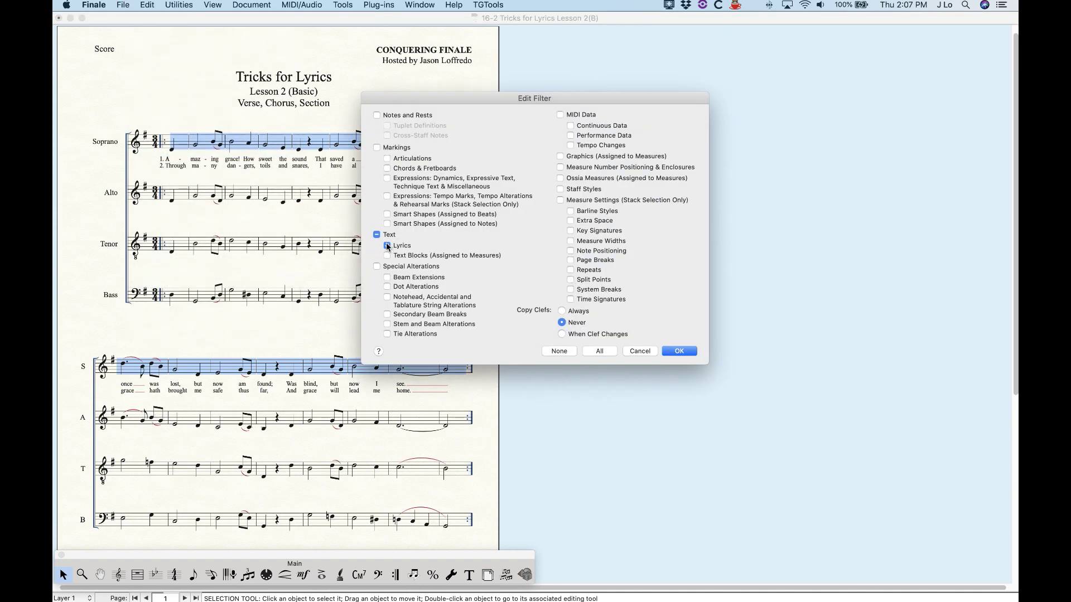
click(671, 350)
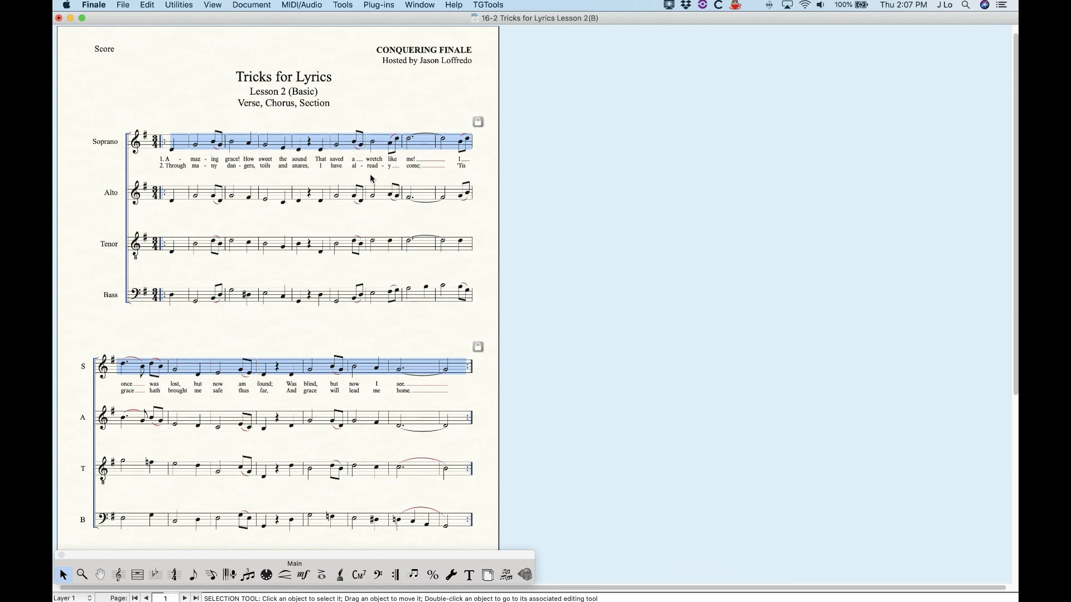
Copy both verses from the whole Soprano line to the Alto staff using the lyrics filter, and undo the copy.
key(Escape)
click(182, 146)
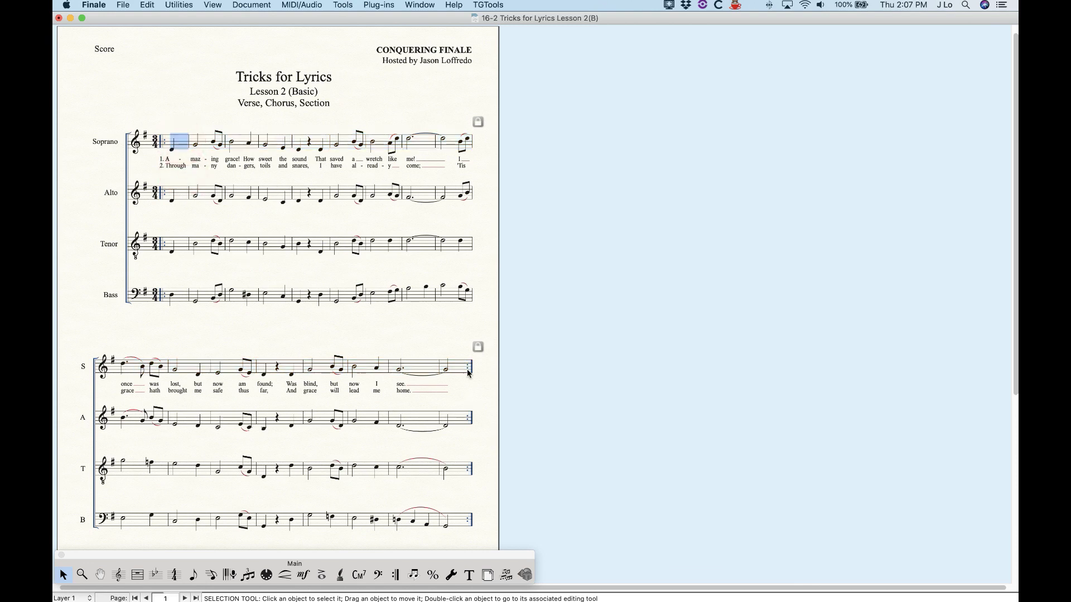
shift+click(446, 365)
alt+shift+click(176, 196)
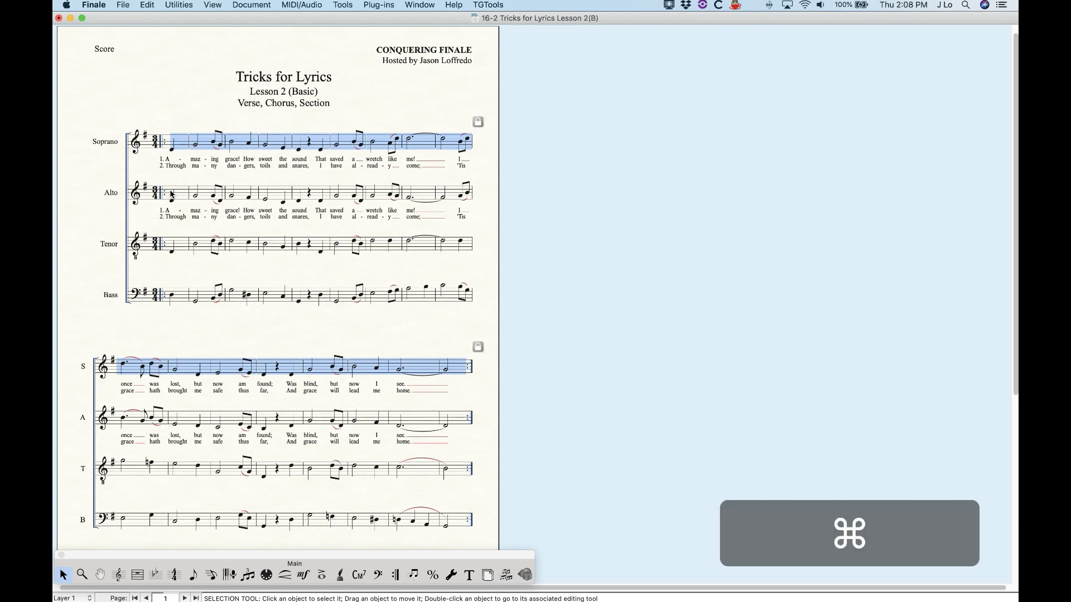
key(super+z)
Return to the Lyrics tool and clone verse 1 from the Soprano onto the Alto, Tenor and Bass staves.
click(341, 575)
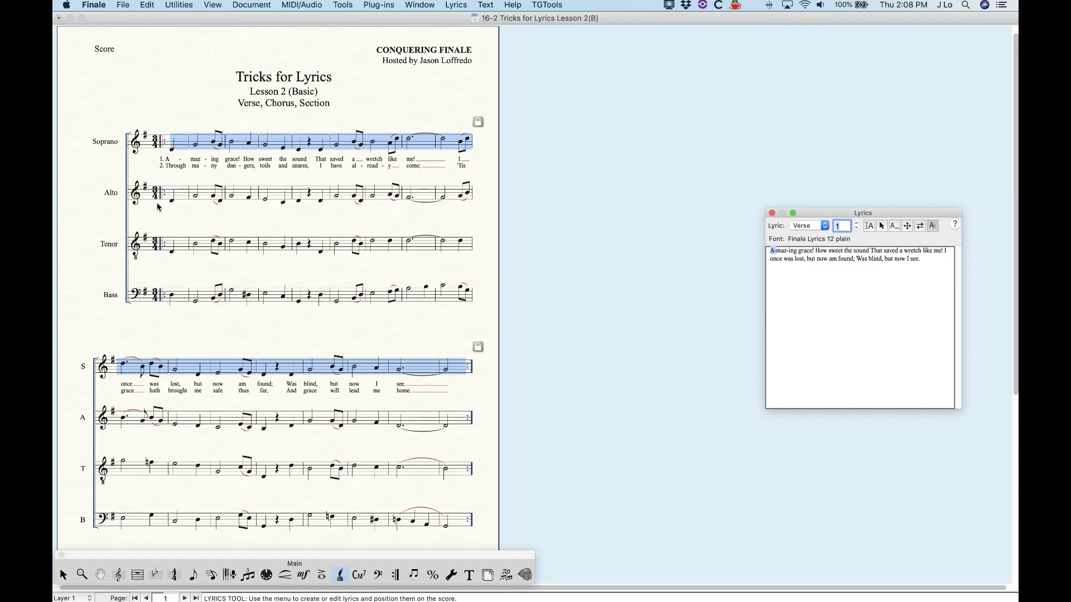
click(172, 195)
key(alt)
alt+click(173, 195)
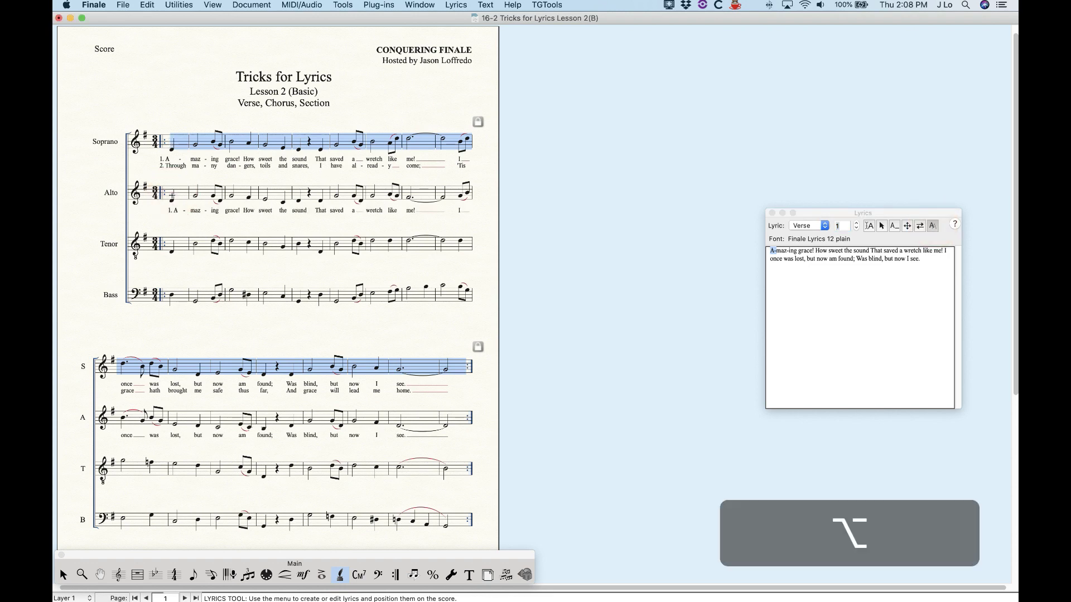
alt+click(173, 250)
alt+click(170, 293)
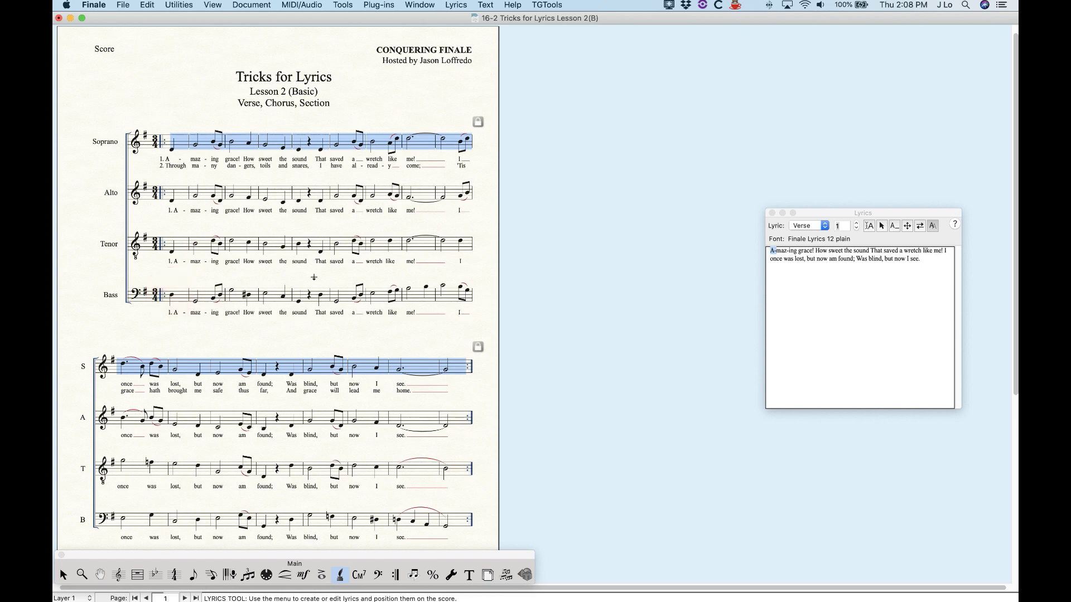
Clone verse 2 from the Soprano line onto the Alto, Tenor and Bass staves.
click(856, 223)
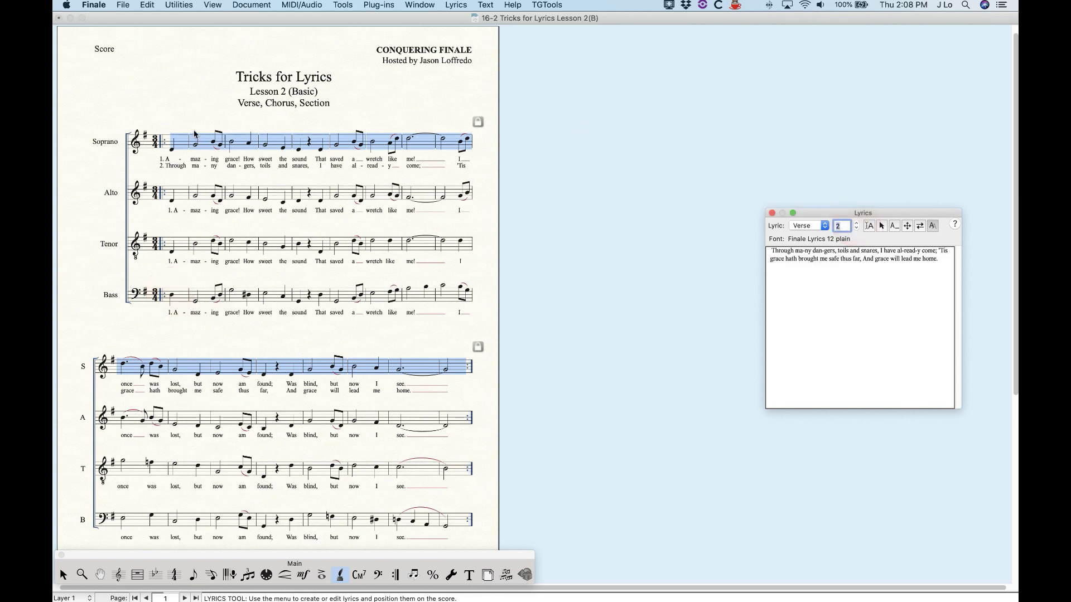
click(175, 192)
alt+click(172, 195)
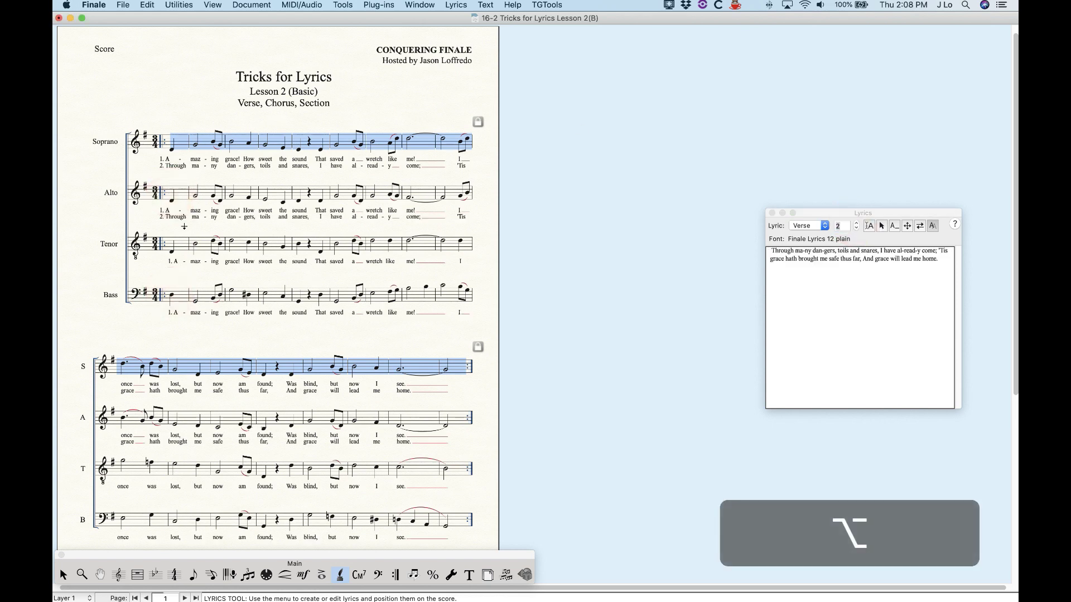
alt+click(176, 245)
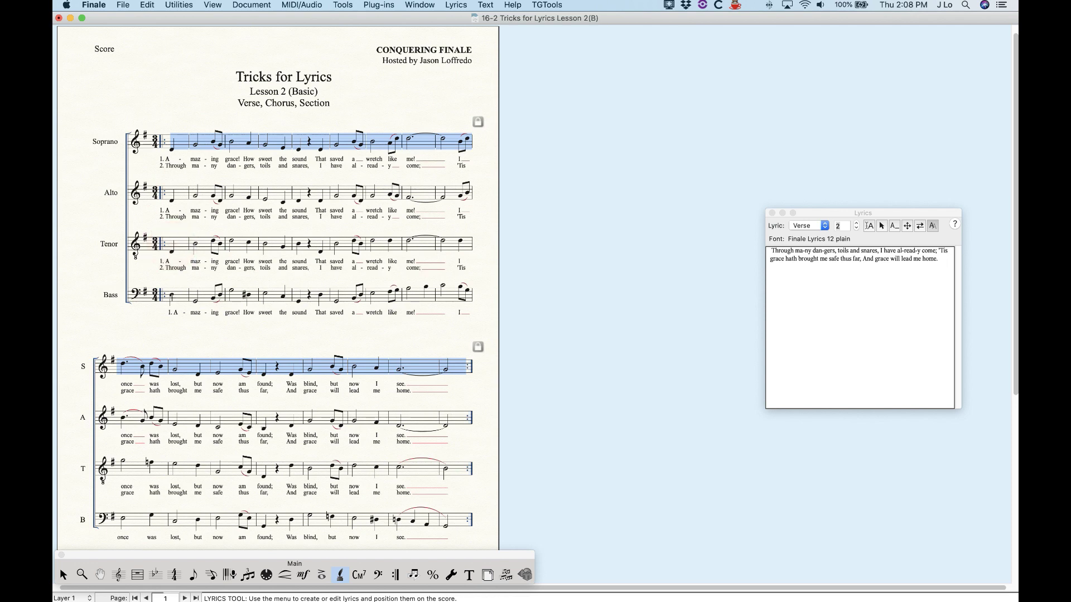
alt+click(172, 296)
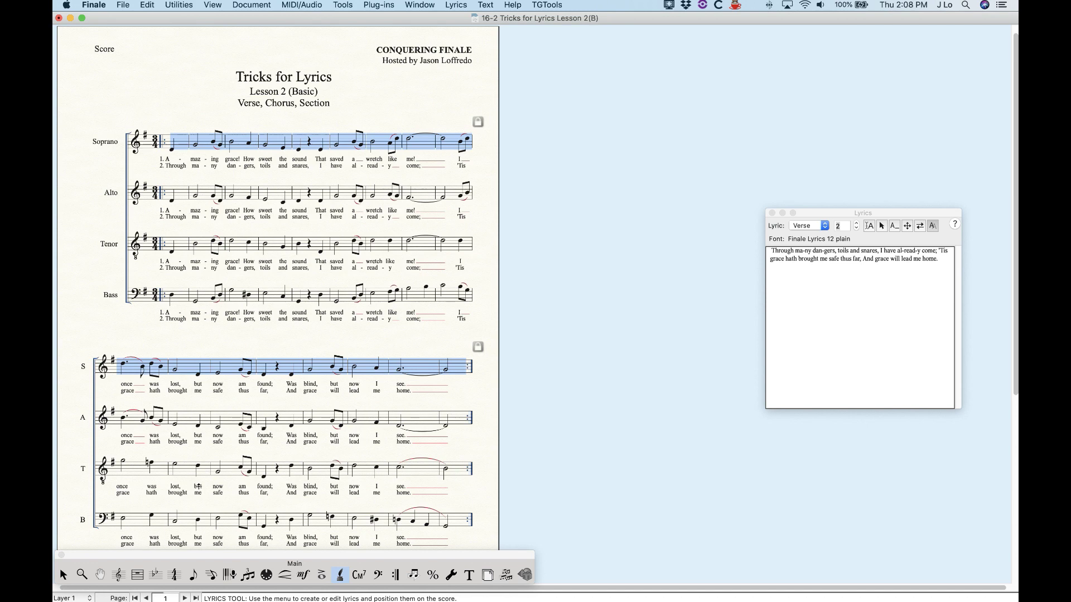
Check verse 3 in the Lyrics window and delete the leading space before "Through" in verse 2.
click(837, 211)
click(887, 305)
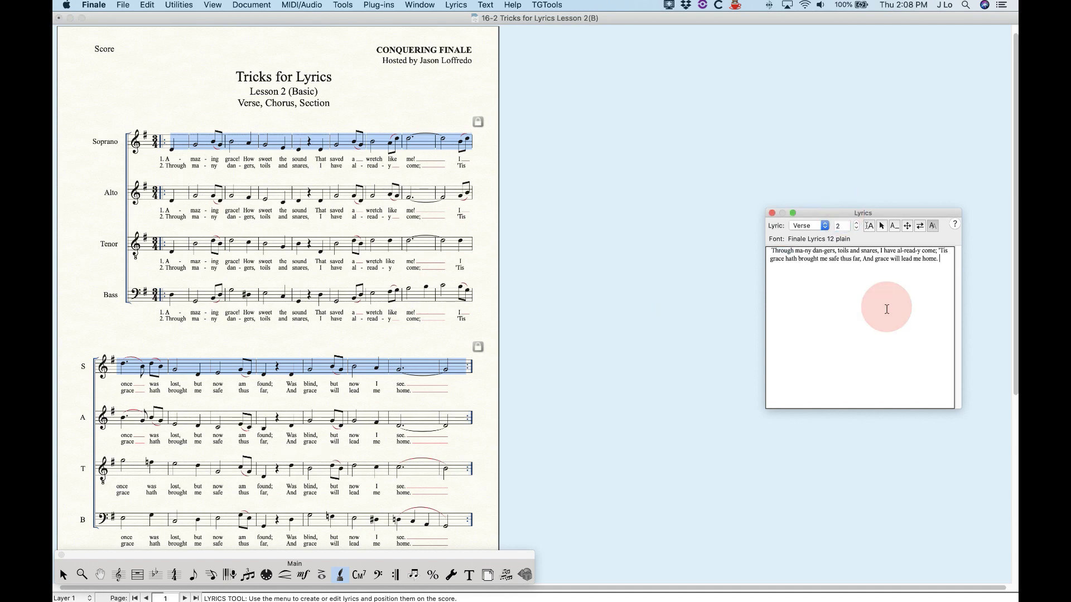
click(856, 223)
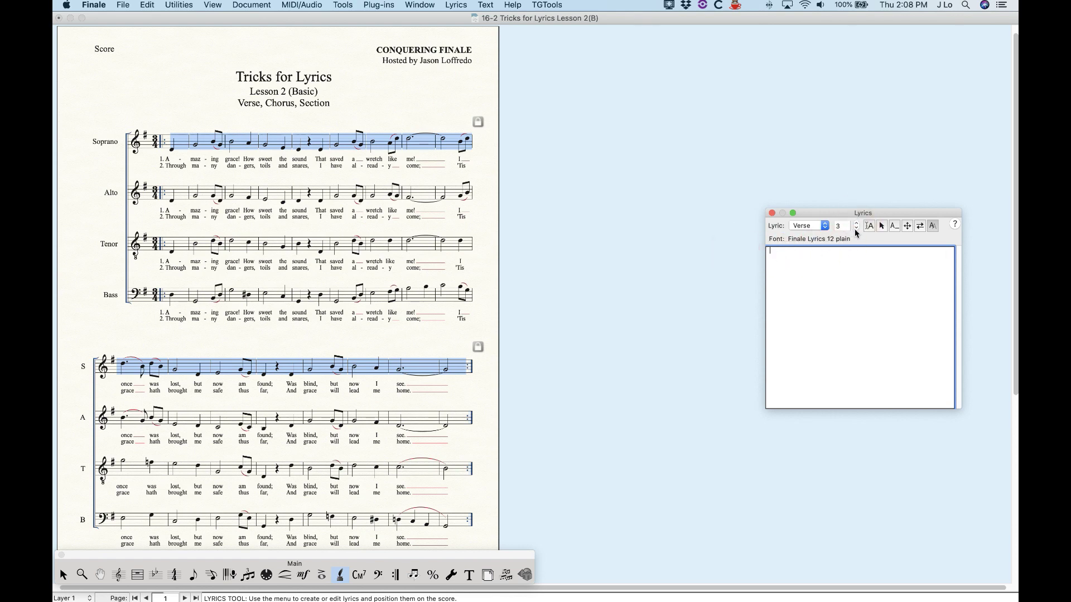
click(856, 228)
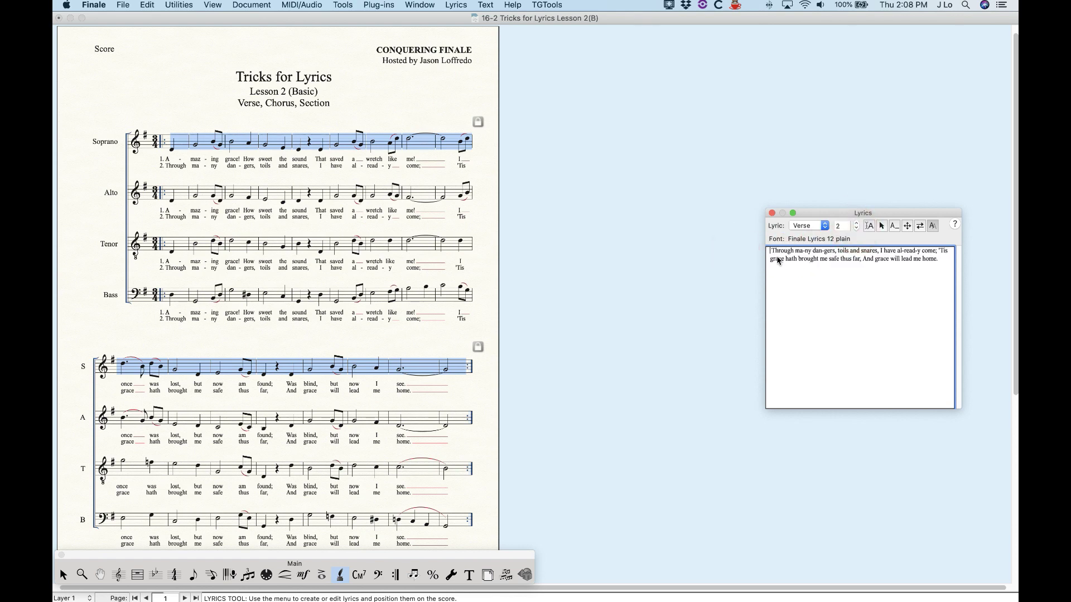
key(BackSpace)
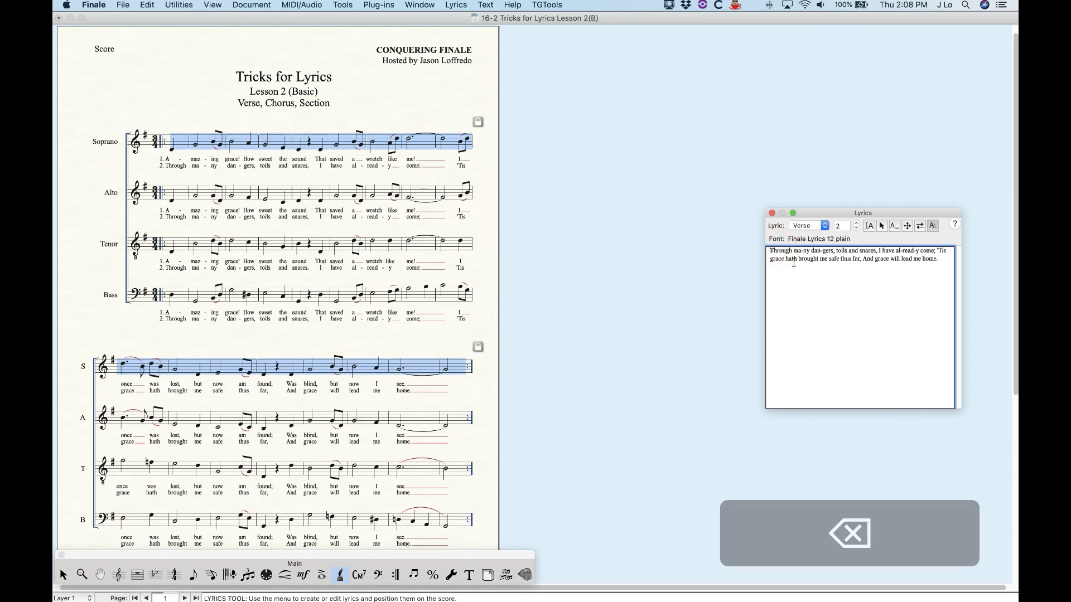
click(824, 324)
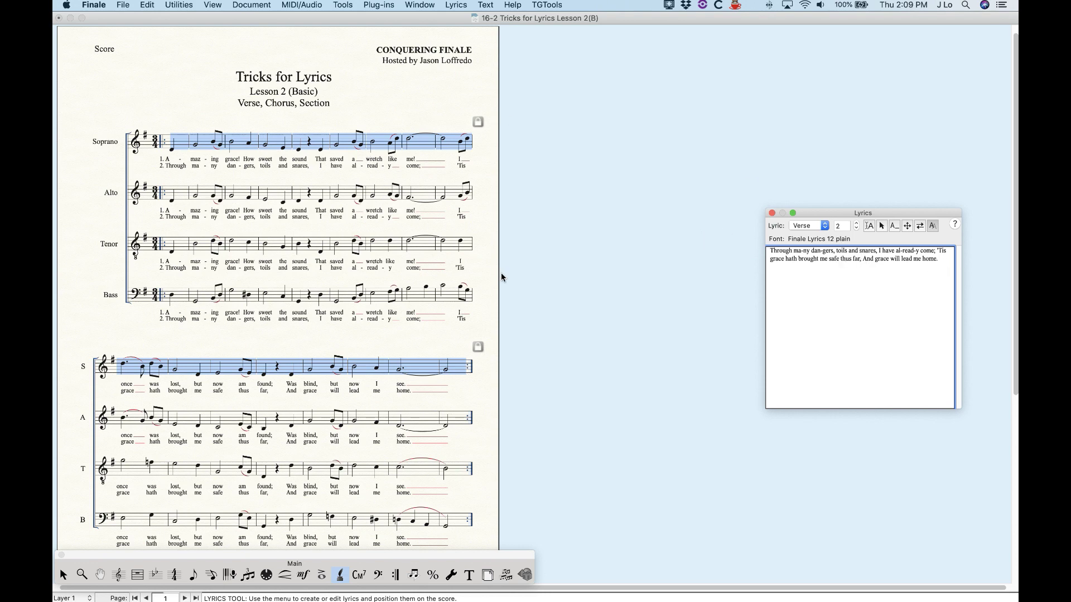
click(882, 308)
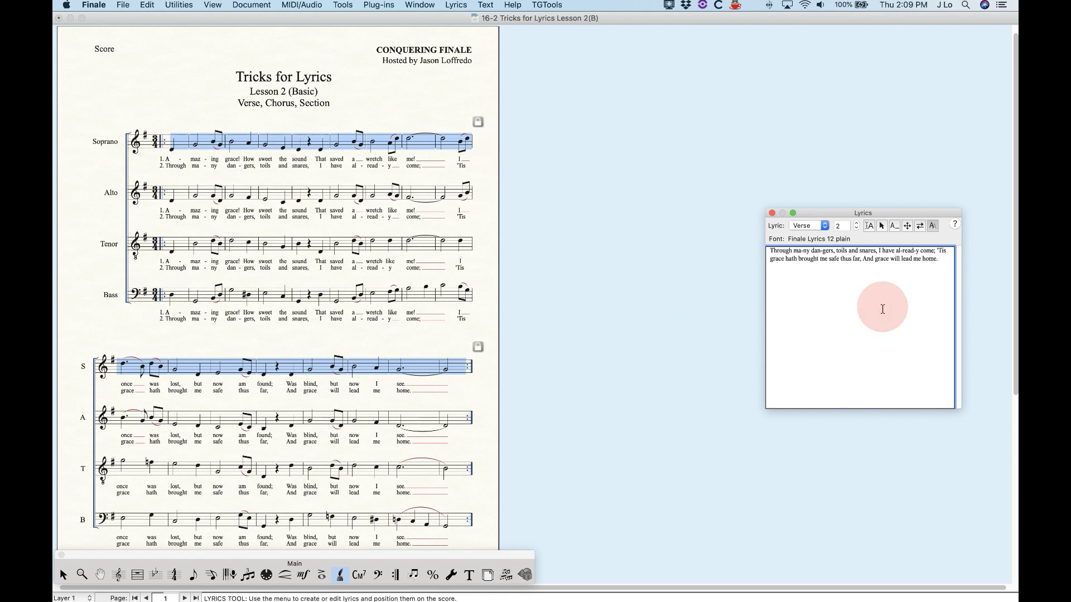
Set up the Patterson Change Lyric Number plug-in to convert Verse 2 to Verse 3 on the selected Soprano line.
click(387, 5)
mouse_move(398, 122)
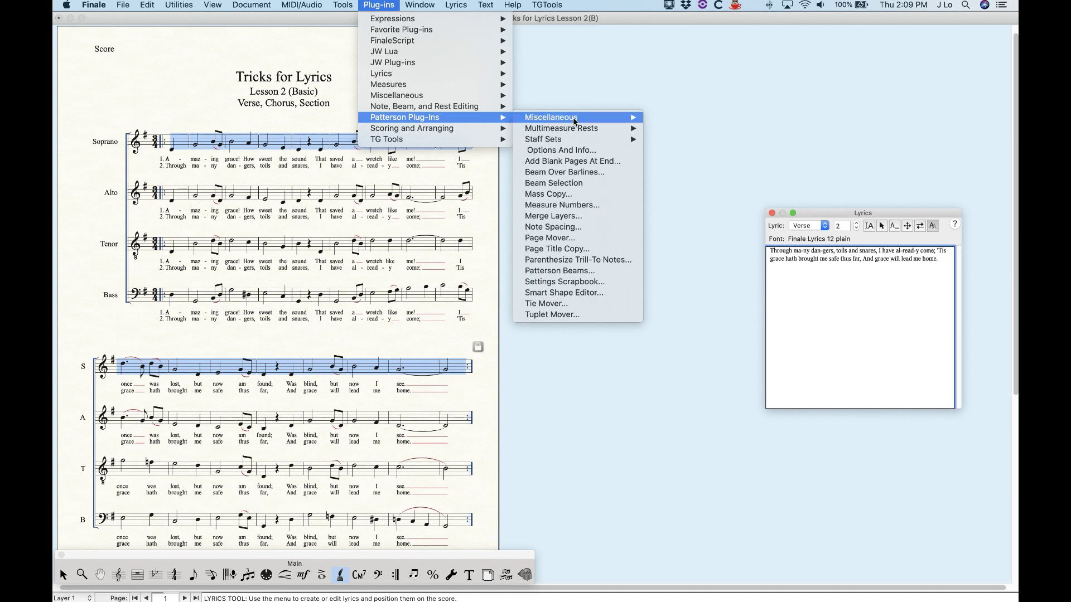
mouse_move(575, 122)
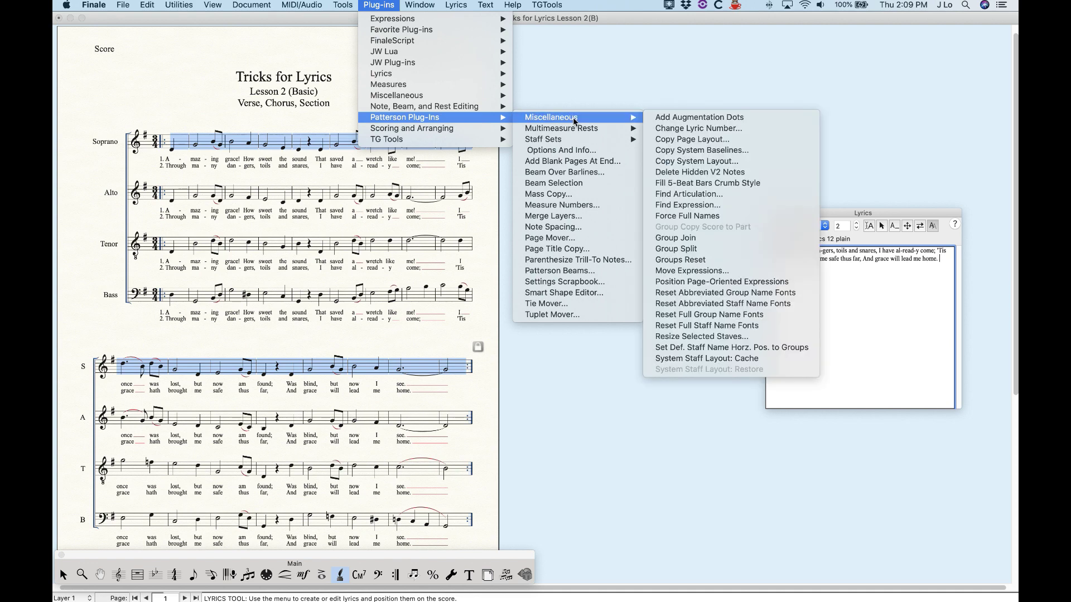
click(698, 128)
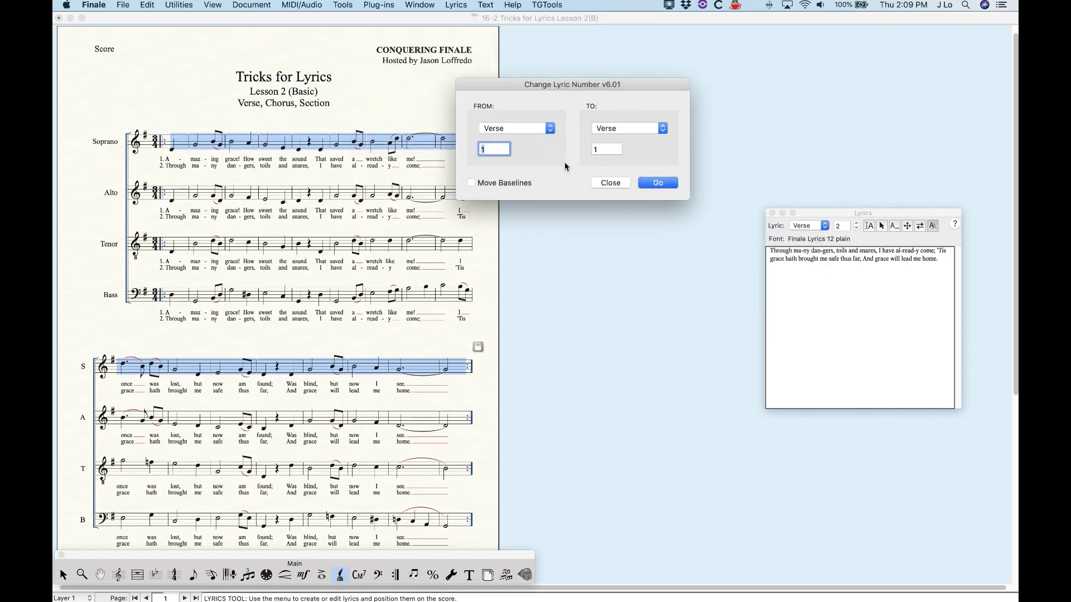
mouse_move(561, 85)
mouse_down()
mouse_move(551, 80)
mouse_move(565, 76)
mouse_up()
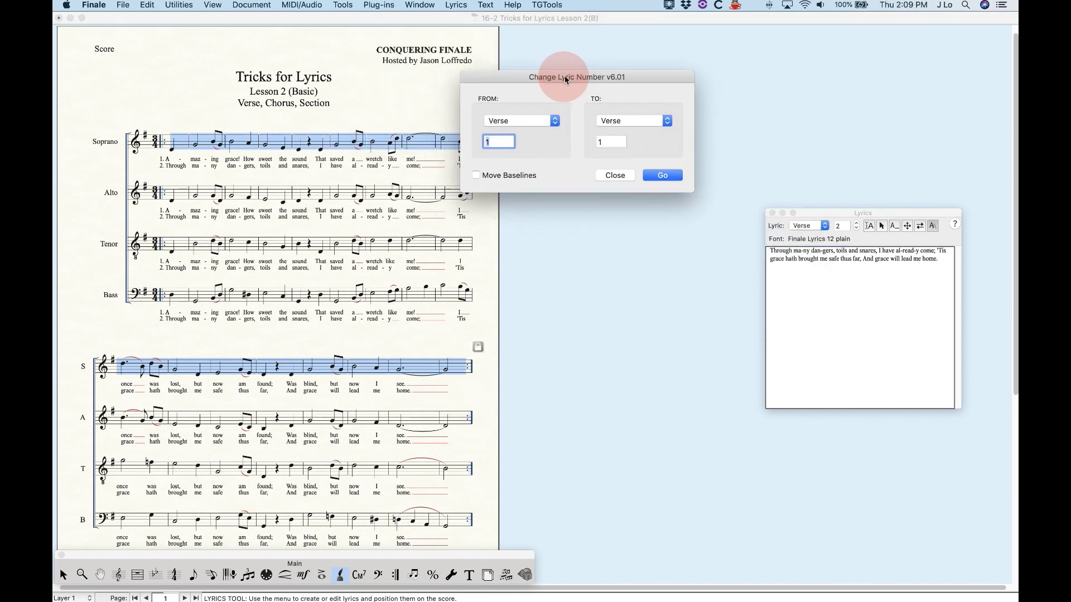
click(499, 144)
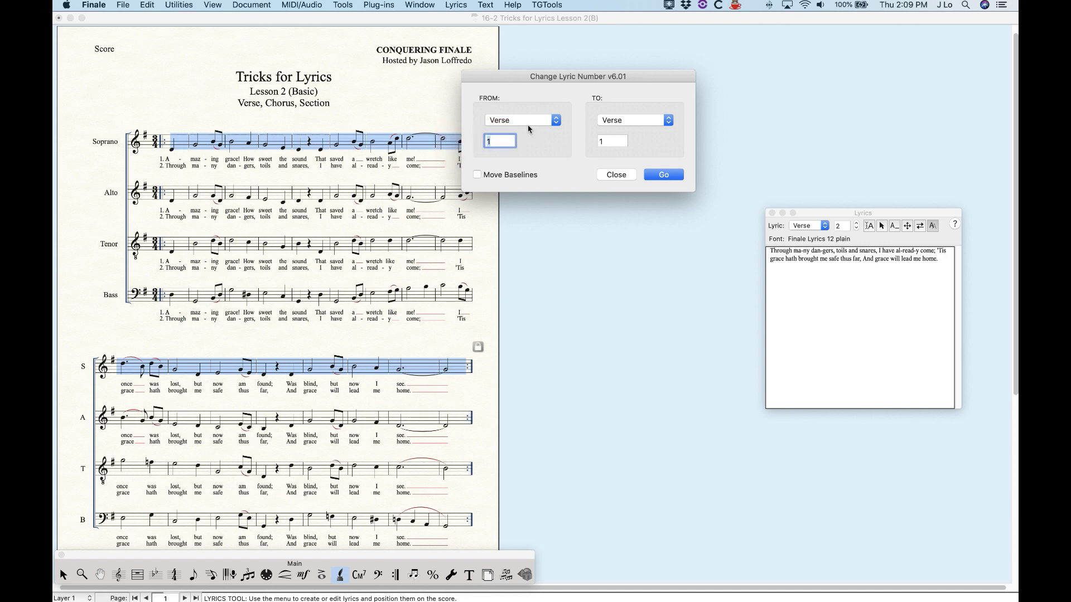
text(2)
click(606, 141)
text(3)
click(626, 118)
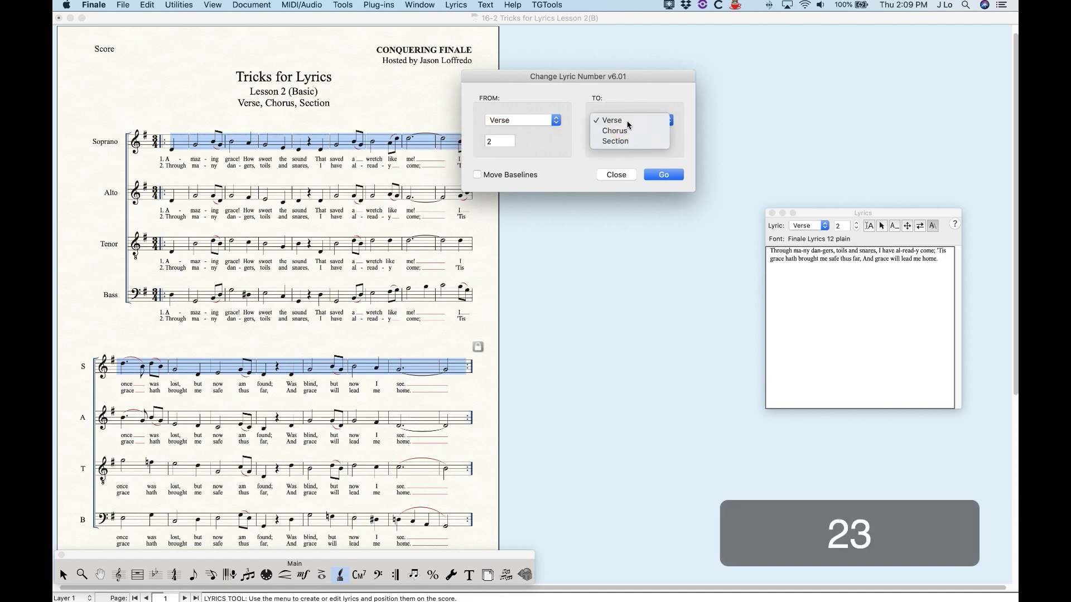
click(623, 98)
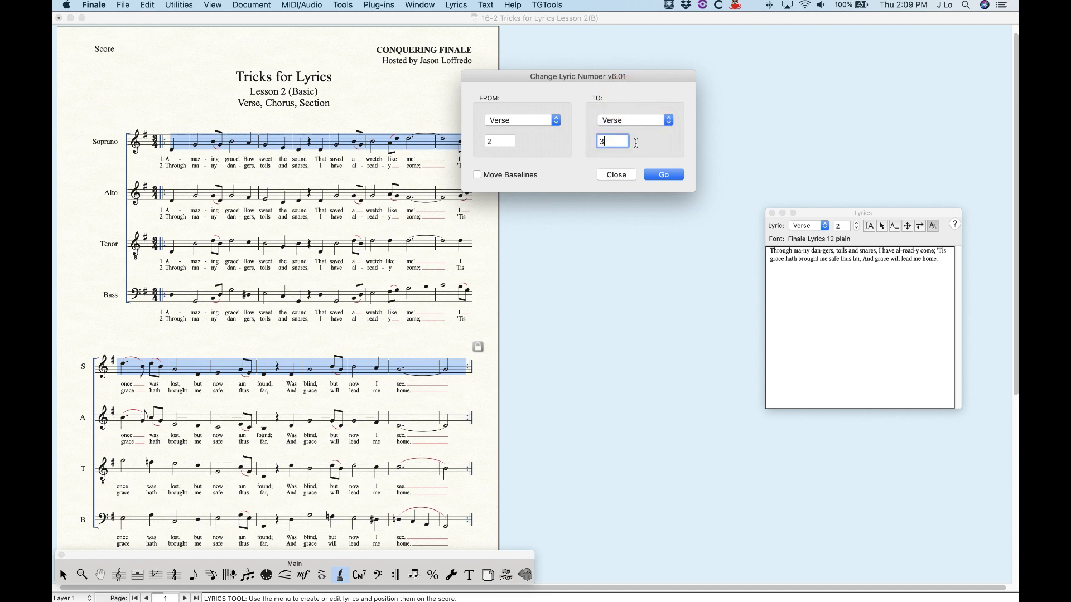
Run the lyric number change, moving the verse 2 lyrics to the end of verse 3, and undo it.
click(664, 175)
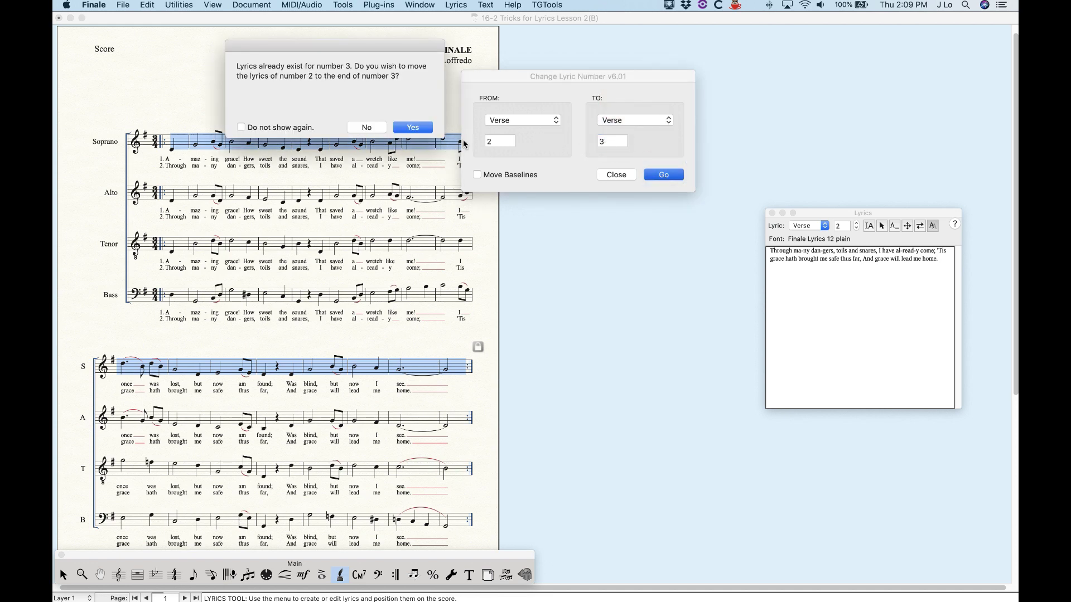
click(412, 127)
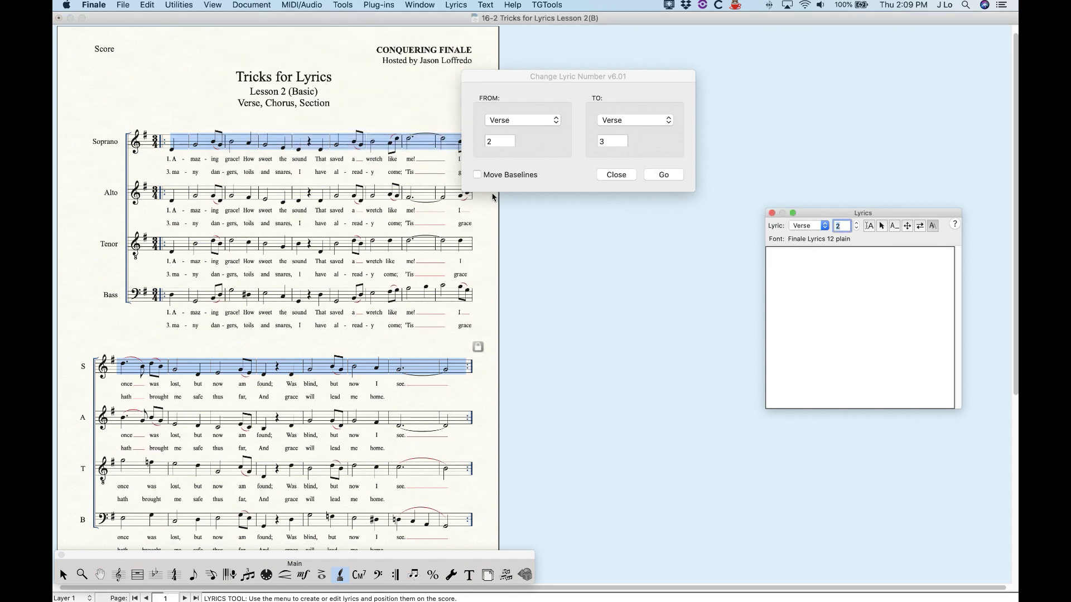
click(198, 123)
key(super+z)
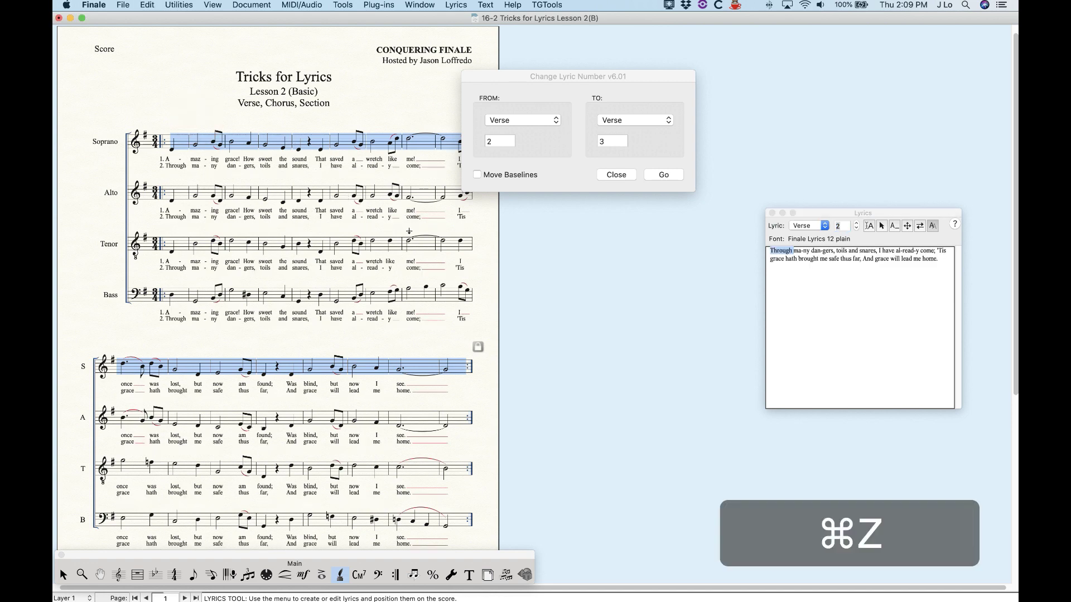
Show verse 3 in the Lyrics window and delete the leftover blank characters from its text.
click(872, 319)
click(856, 222)
click(830, 278)
click(768, 258)
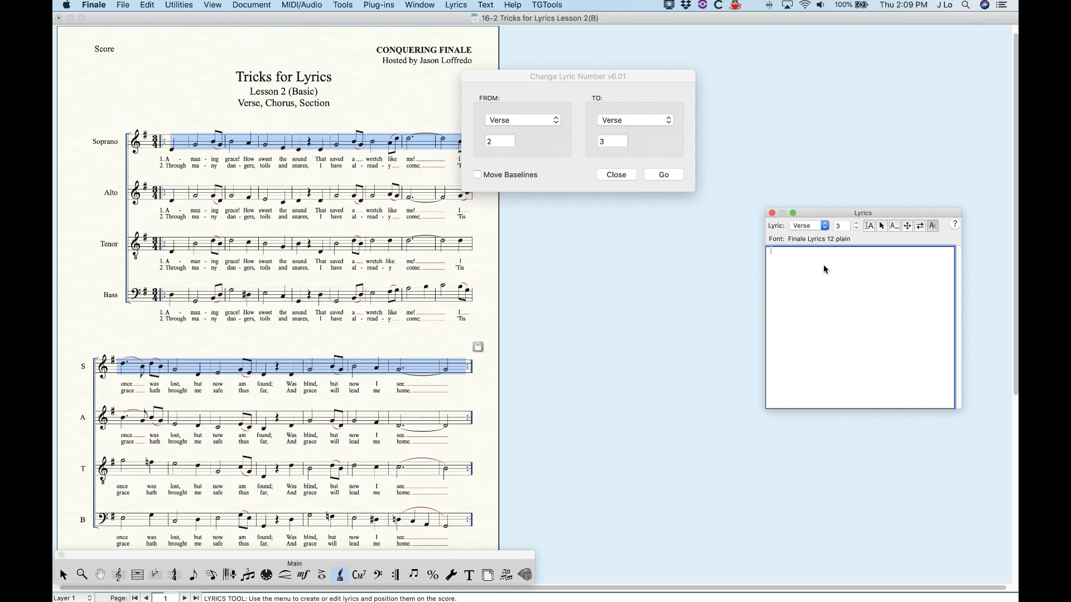
drag(817, 262, 686, 238)
key(BackSpace)
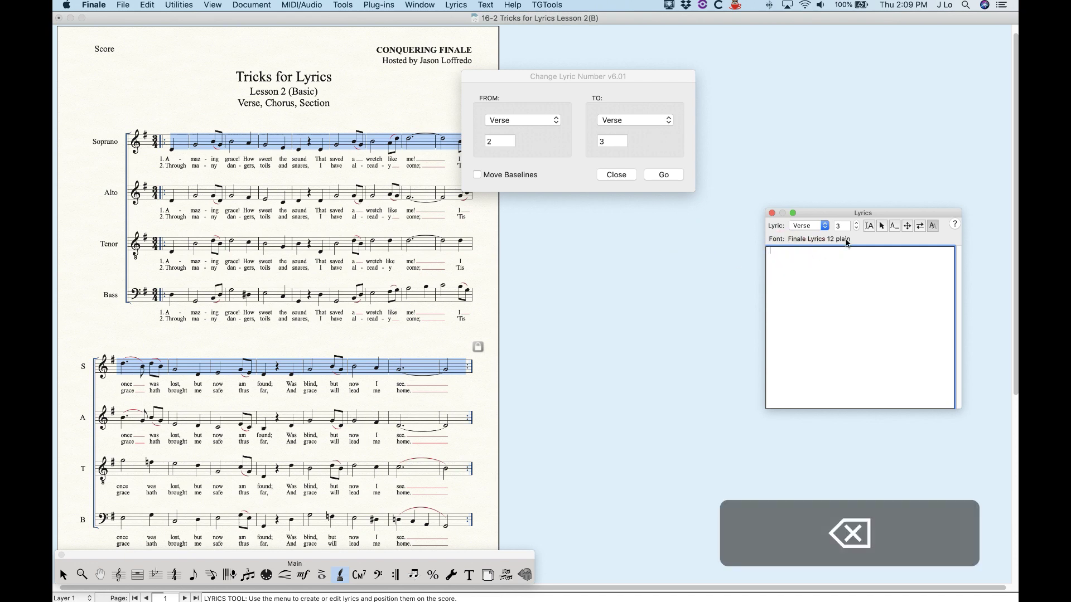
Run the change from Verse 2 to Verse 3 again, check the verse numbers in the score, and undo the change.
click(567, 91)
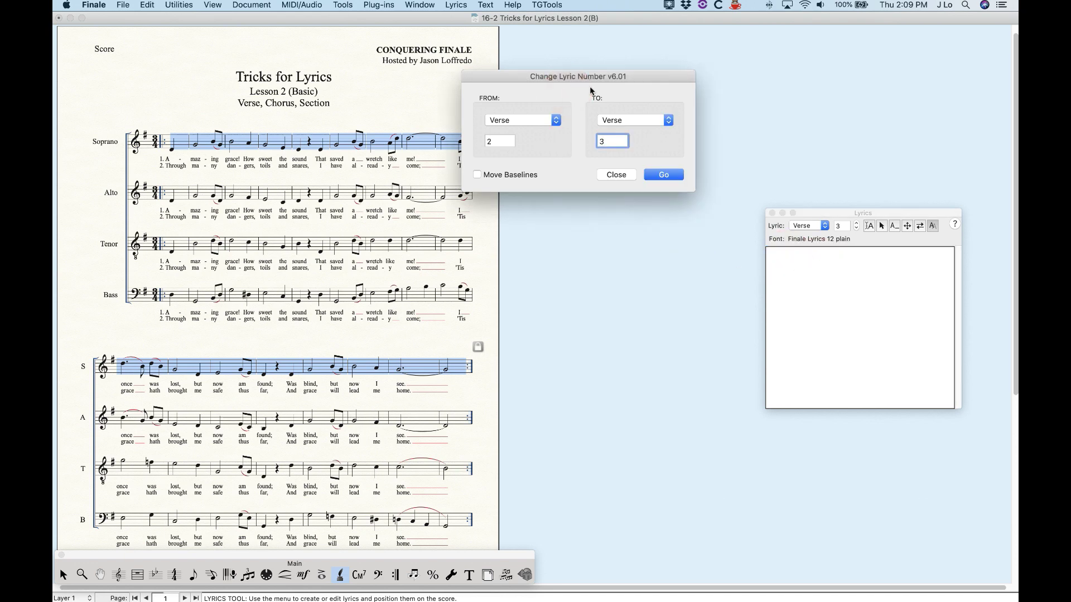
click(659, 175)
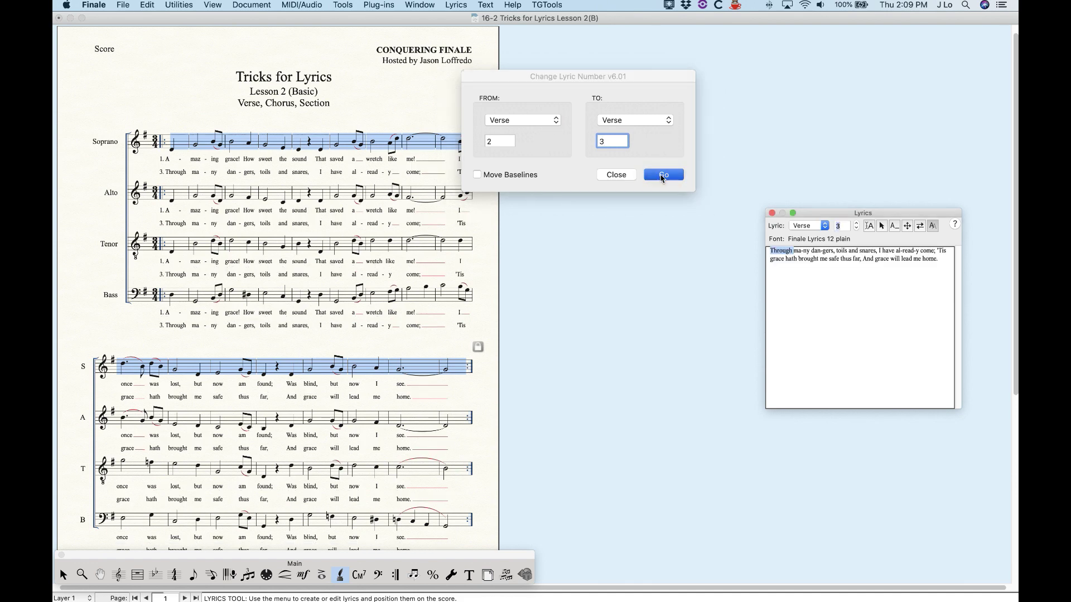
click(201, 113)
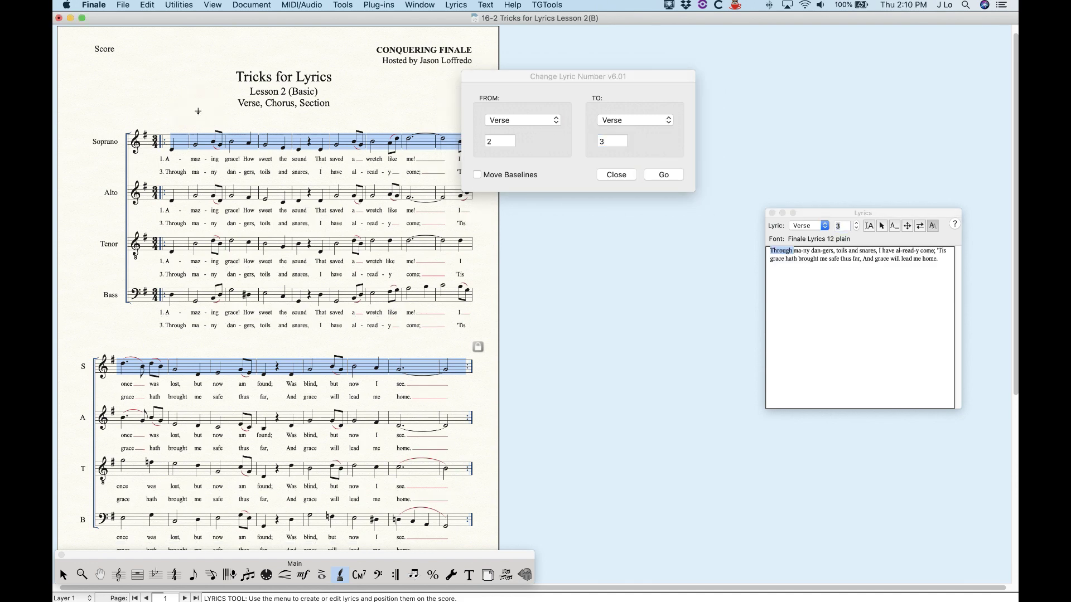
key(super+equal)
key(super+equal)
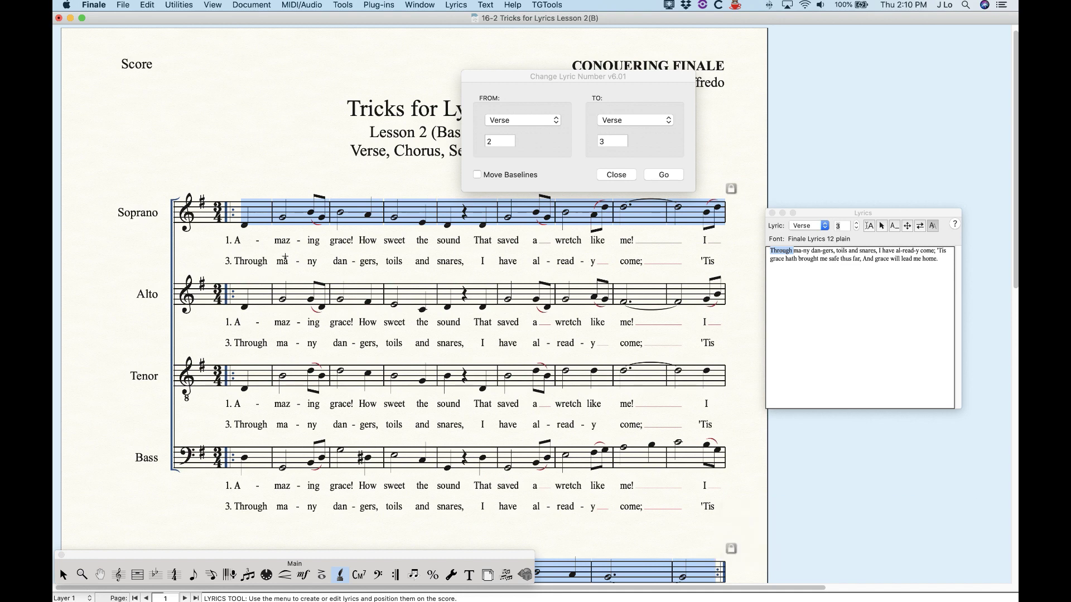
click(293, 150)
key(super+z)
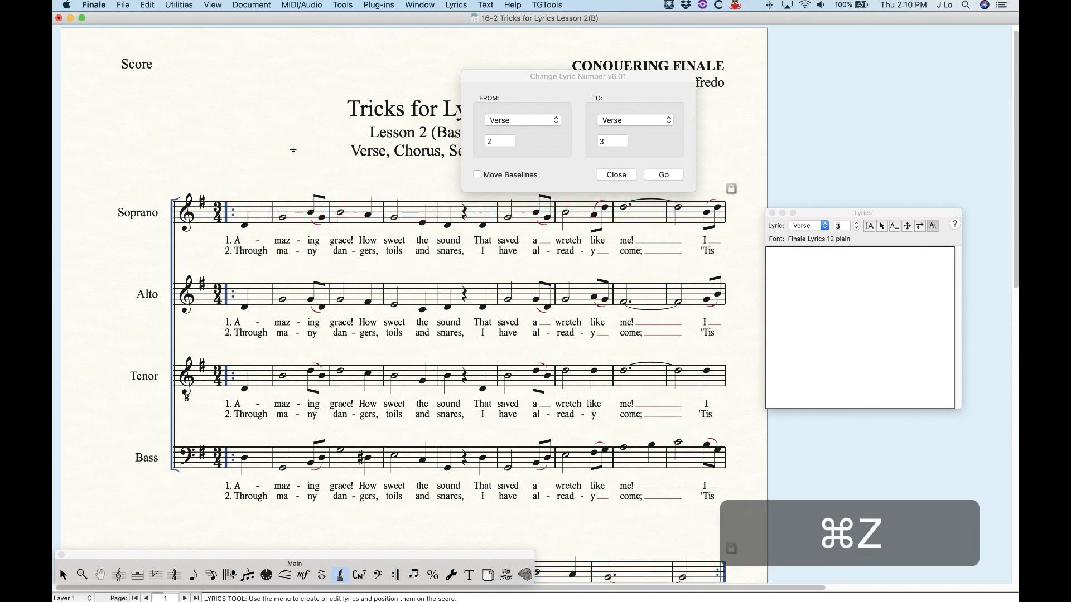
Close the Change Lyric Number dialog and look over the list of Patterson plug-ins.
click(613, 175)
click(381, 5)
mouse_move(394, 99)
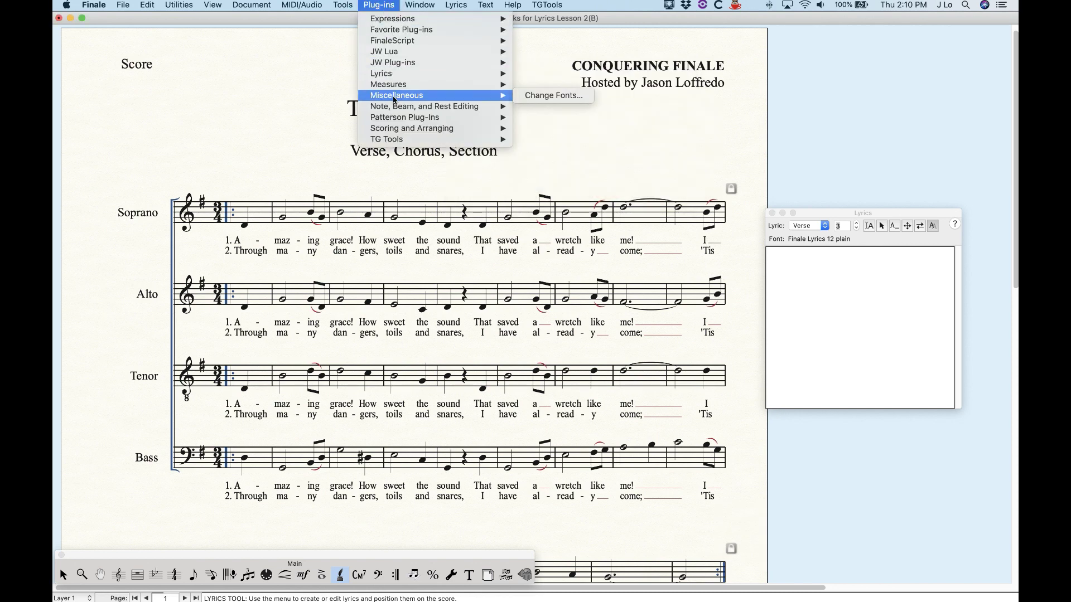
mouse_move(395, 122)
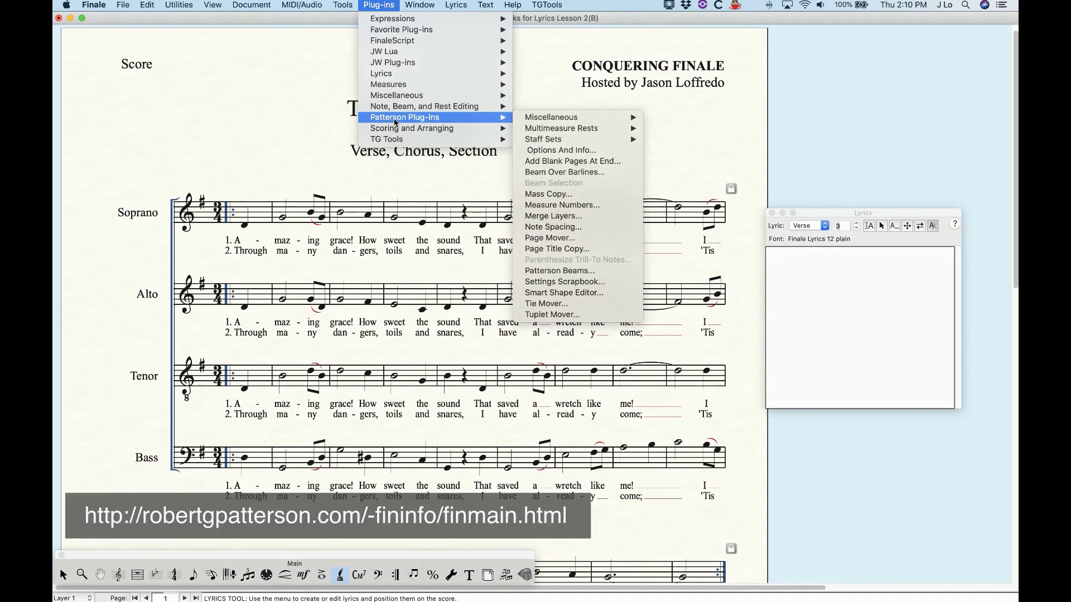
click(384, 6)
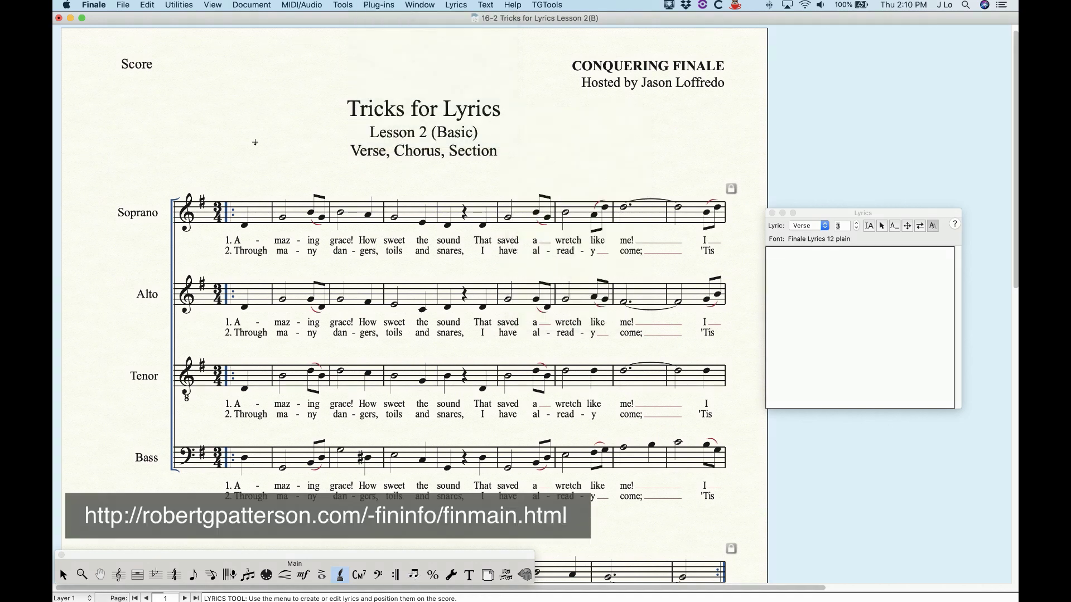
Bring the whole page into view and display verse 1 in the Lyrics window.
key(super+equal)
key(super+minus)
key(super+minus)
key(super+minus)
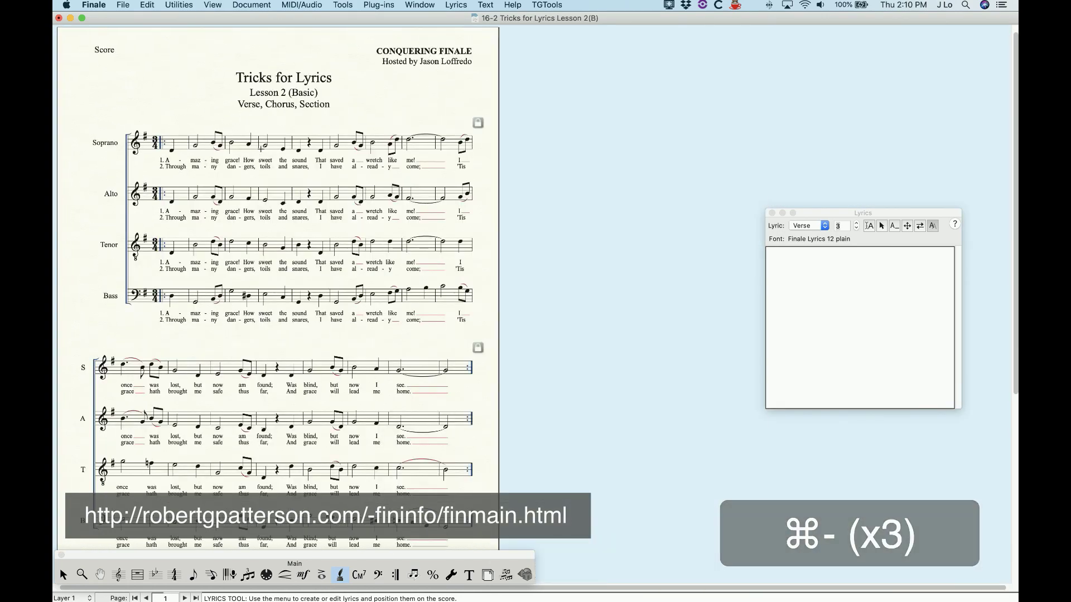
key(super+minus)
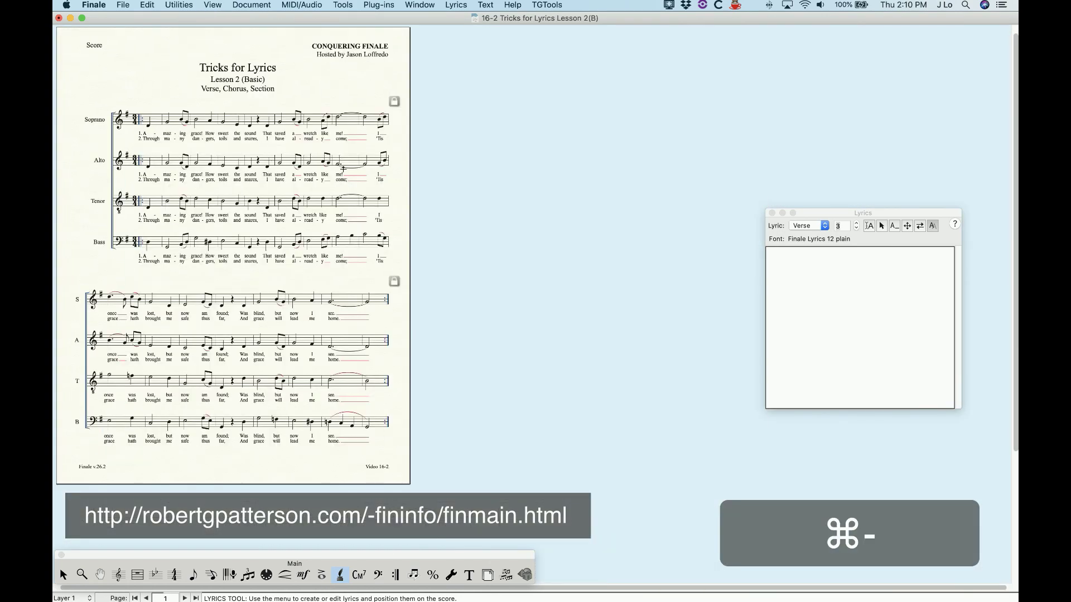
click(841, 211)
click(856, 228)
click(856, 229)
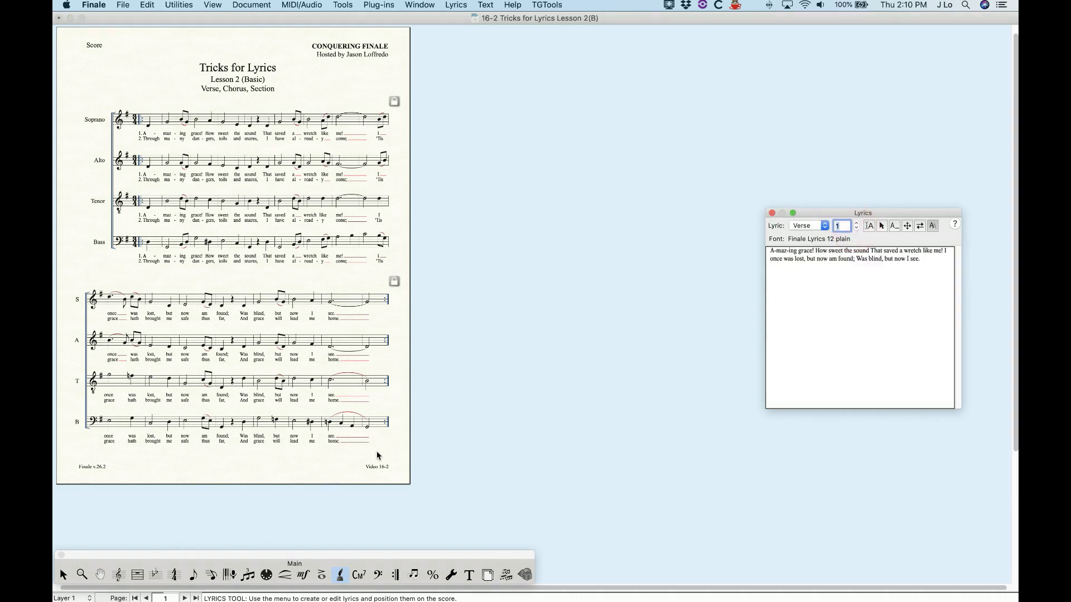
Reactivate the Lyrics tool in its type-into-score mode and place the lyric cursor at the first Soprano note.
click(63, 575)
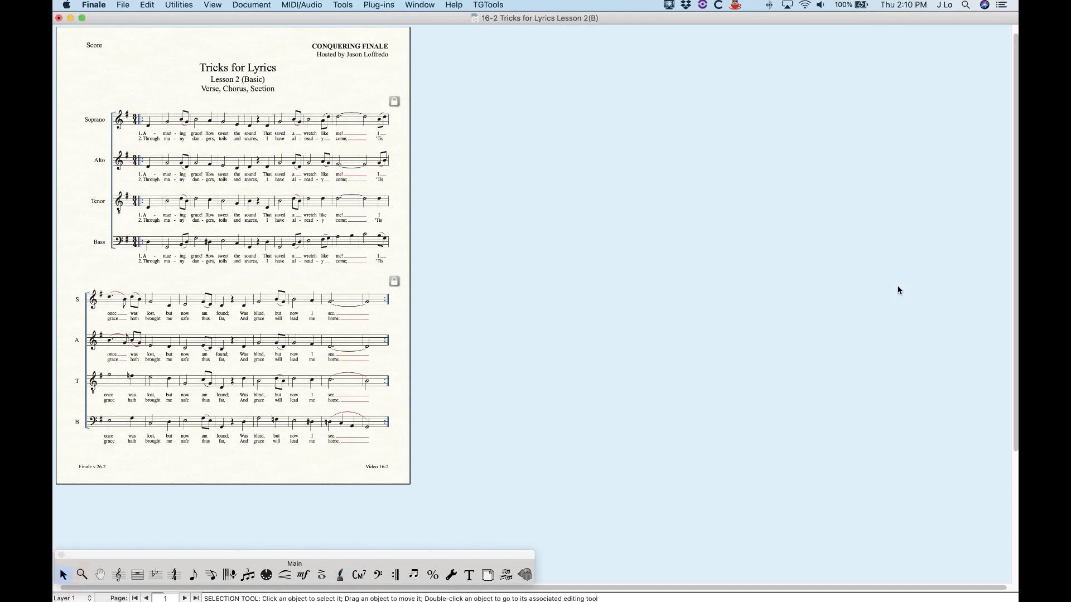
click(340, 575)
click(868, 226)
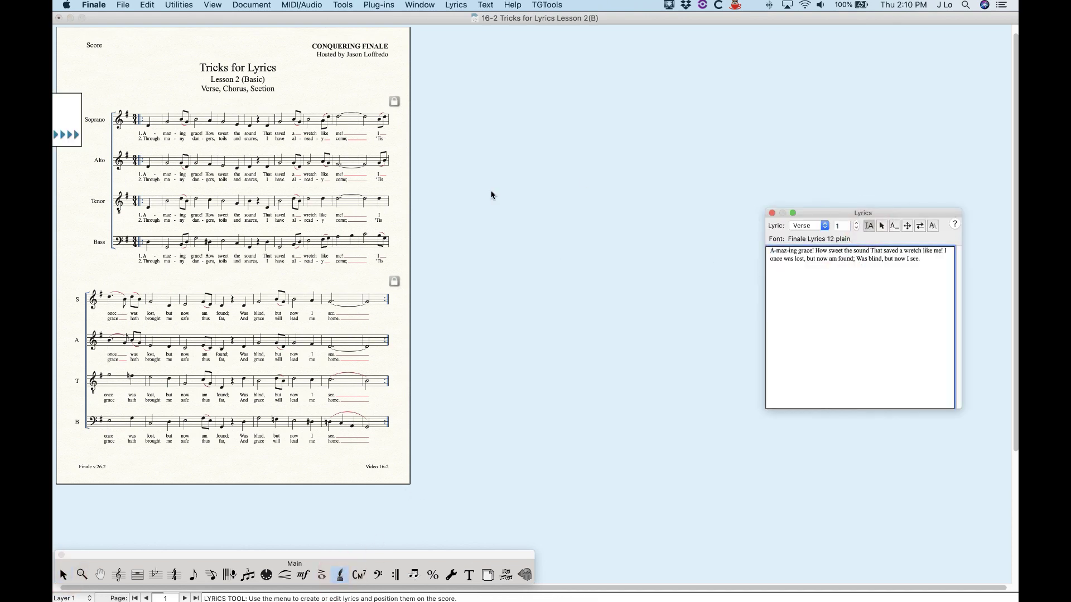
click(149, 119)
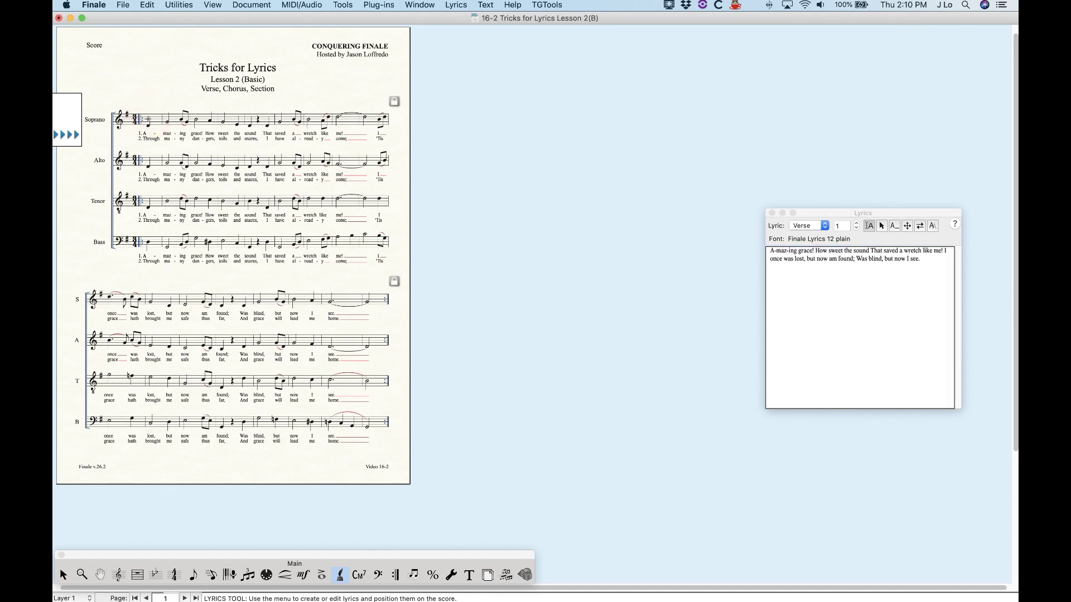